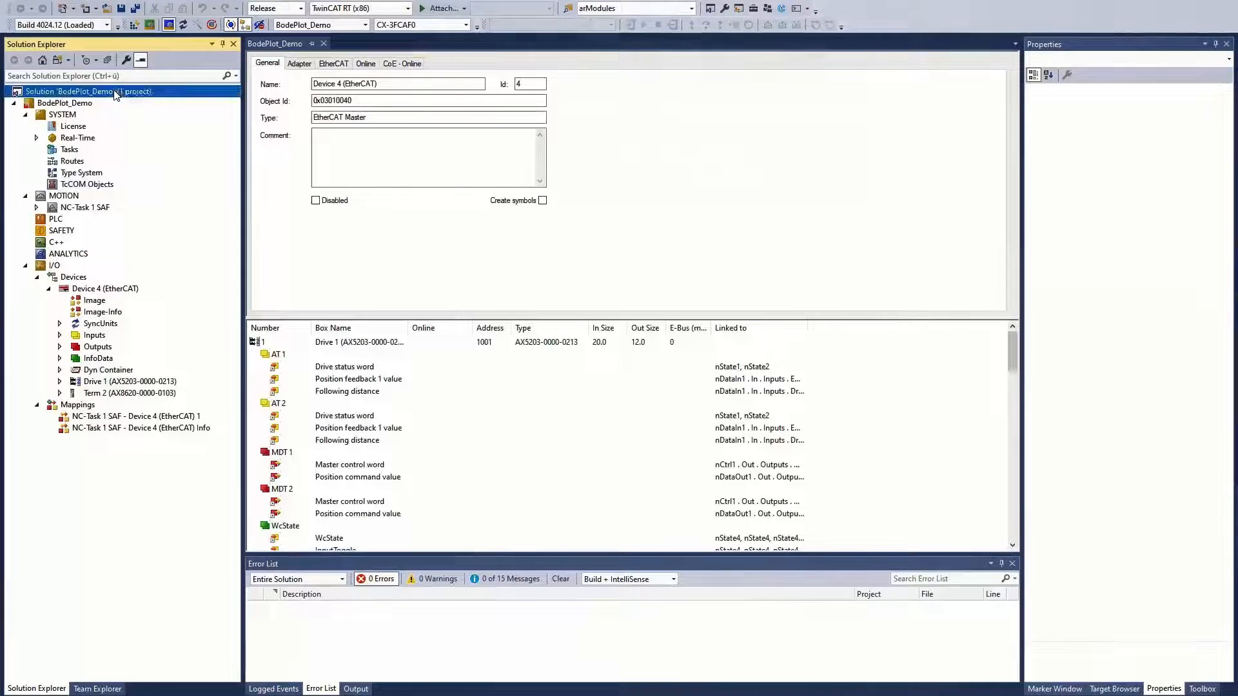
- Add a TwinCAT Drive Manager 2 project named _DM2 to the BodePlot_Demo solution
{"action": "right_click", "coordinate": [114, 92]}
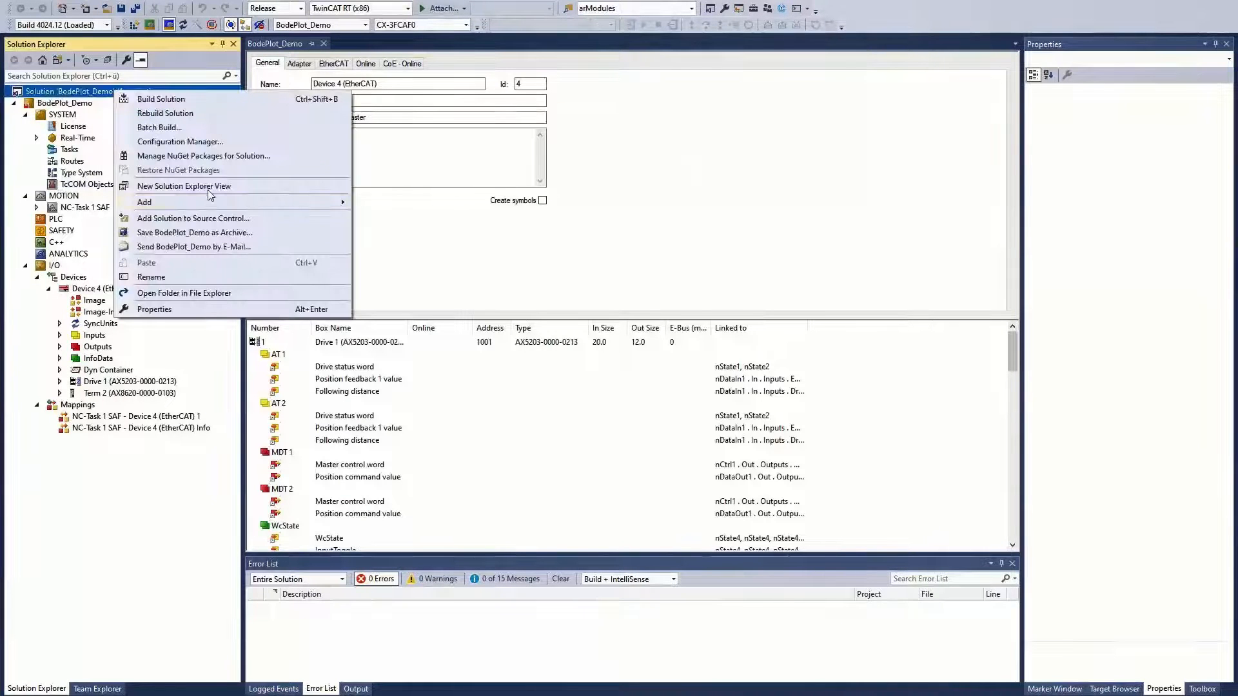
{"action": "mouse_move", "coordinate": [305, 202]}
{"action": "left_click", "coordinate": [405, 206]}
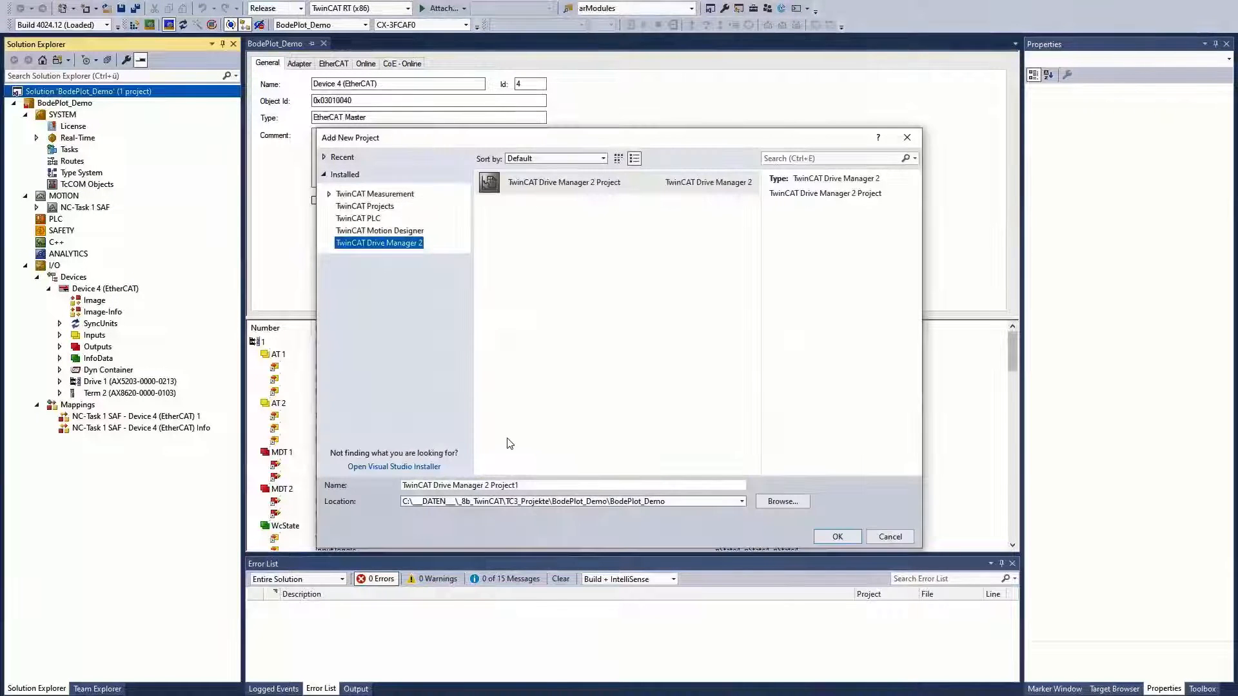
{"action": "type", "text": "_DM2"}
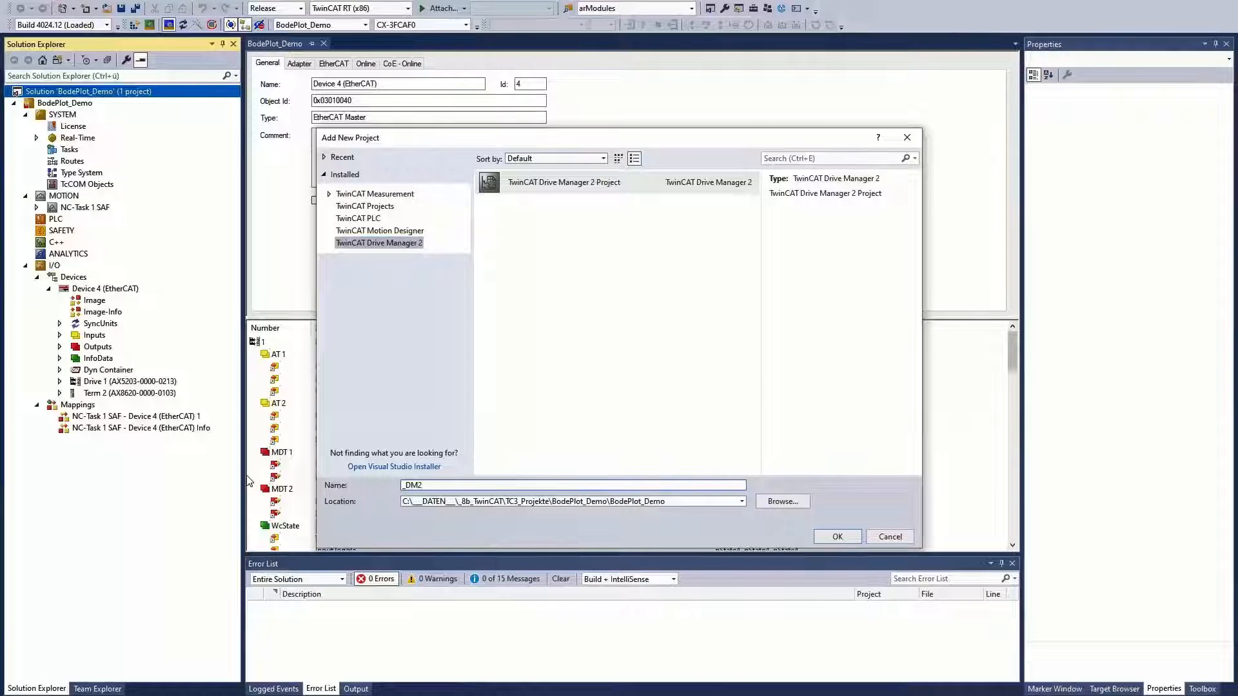
{"action": "key", "text": "Return"}
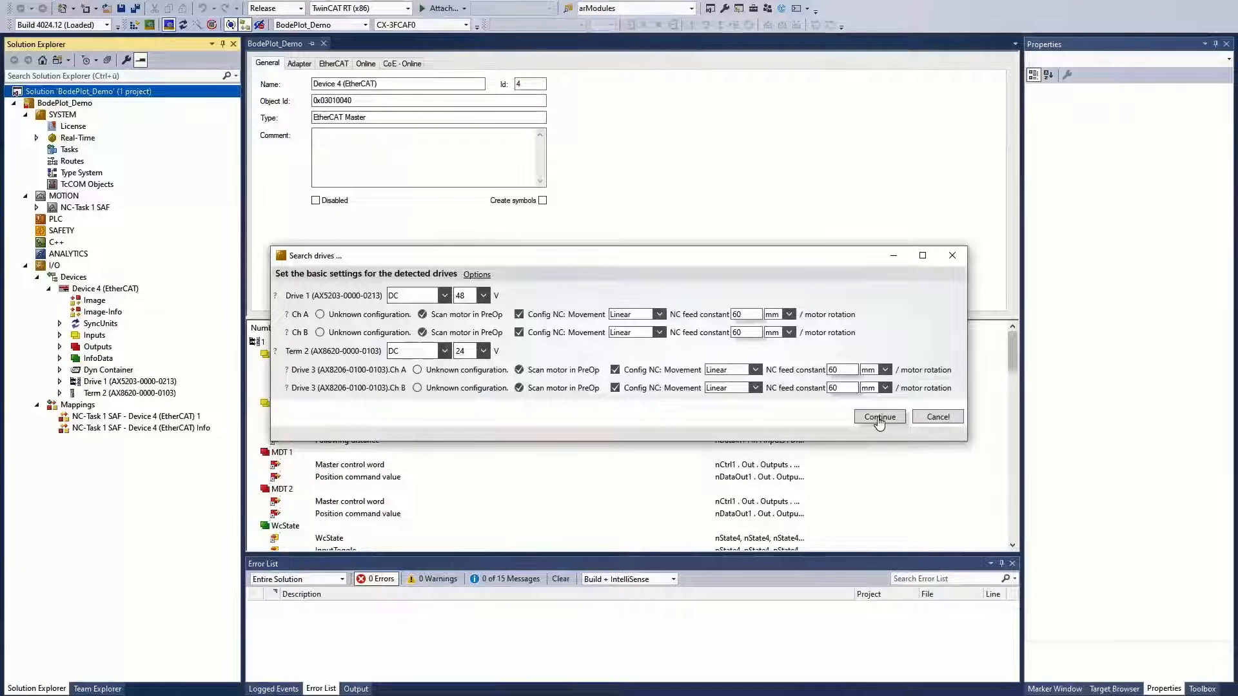
- Scan the motors on the detected drives with the preset basic settings, accept the result and open channel A of Drive 1 in _DM2
{"action": "left_click", "coordinate": [879, 419]}
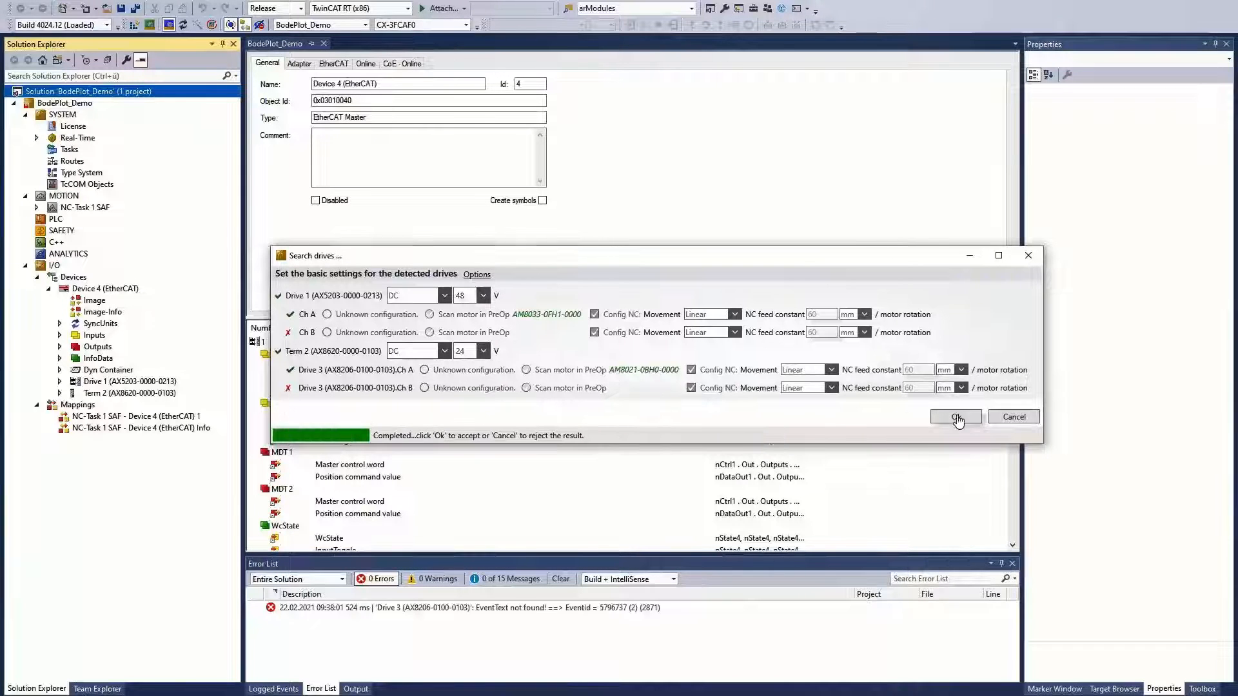
{"action": "left_click", "coordinate": [957, 418]}
{"action": "left_click", "coordinate": [717, 413]}
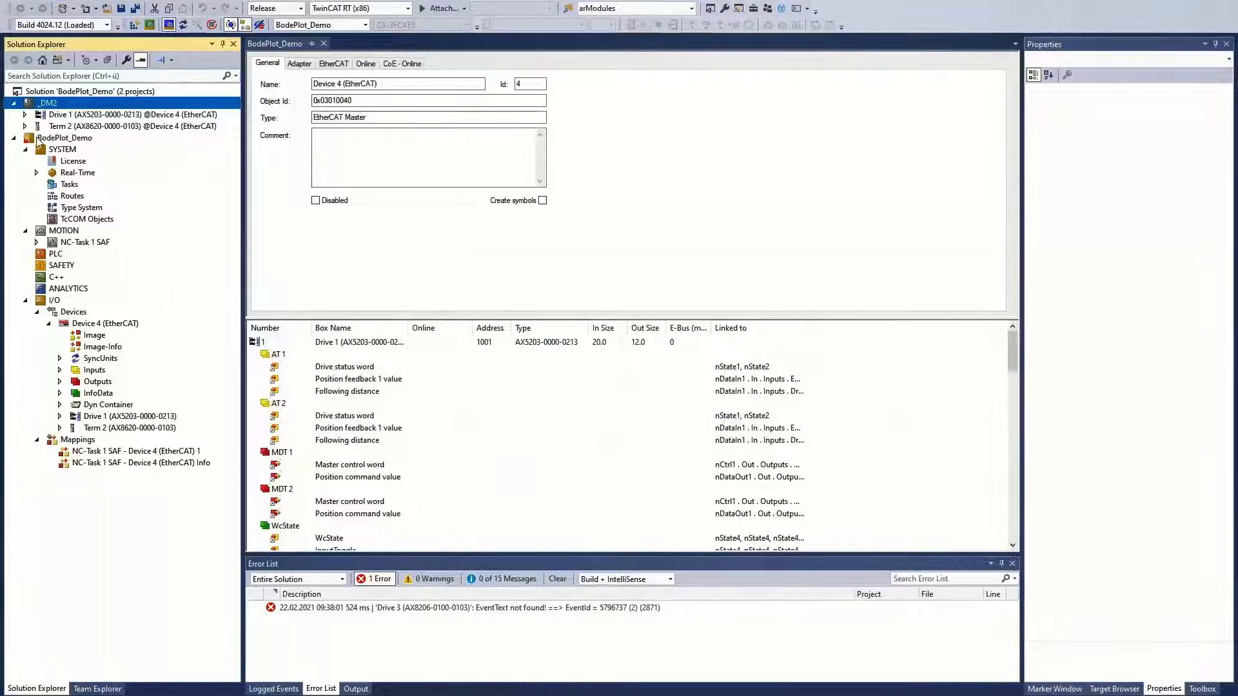
{"action": "left_click", "coordinate": [25, 114]}
{"action": "left_click", "coordinate": [94, 126]}
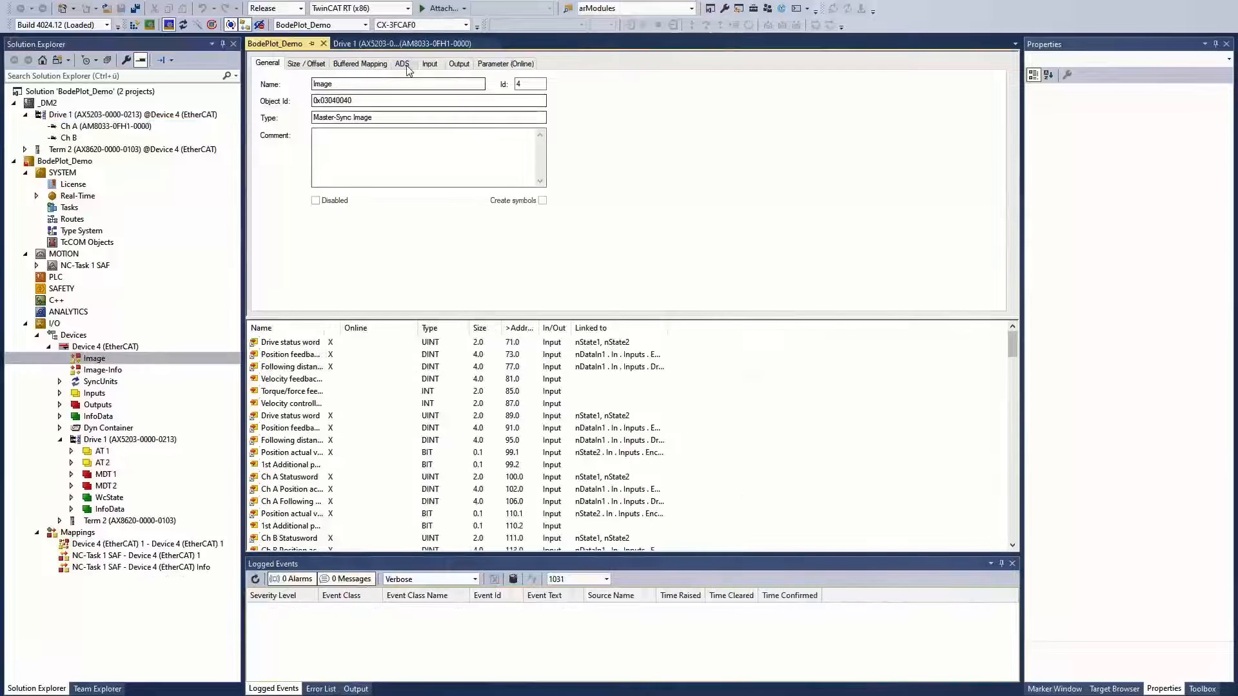
- Enable symbol creation on the ADS server of Device 4's Image and activate the configuration
{"action": "left_click", "coordinate": [402, 63]}
{"action": "left_click", "coordinate": [272, 101]}
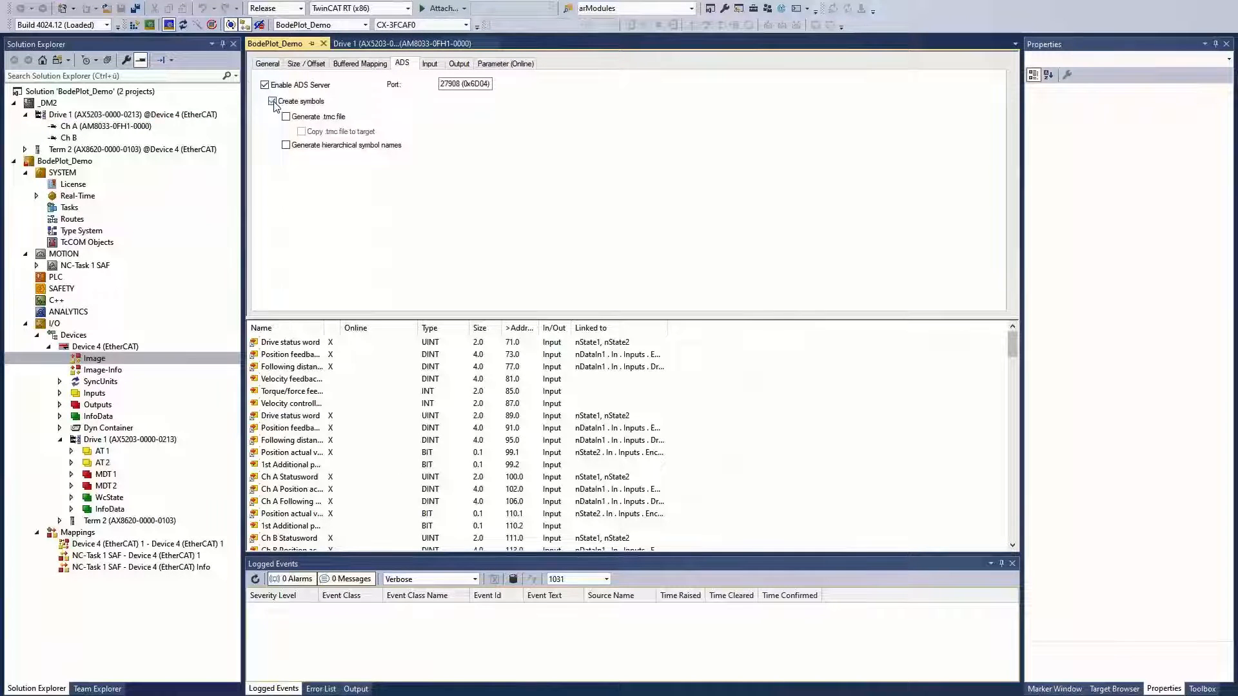
{"action": "left_click", "coordinate": [134, 26]}
{"action": "left_click", "coordinate": [635, 381]}
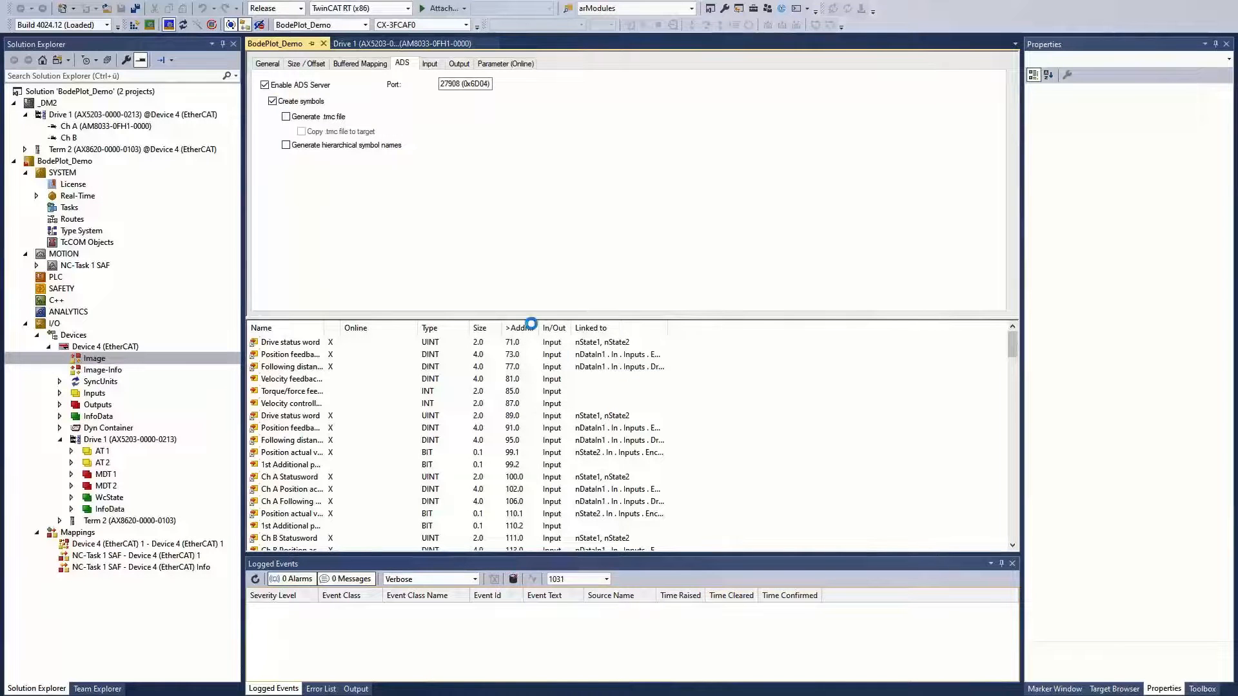
{"action": "left_click", "coordinate": [622, 395]}
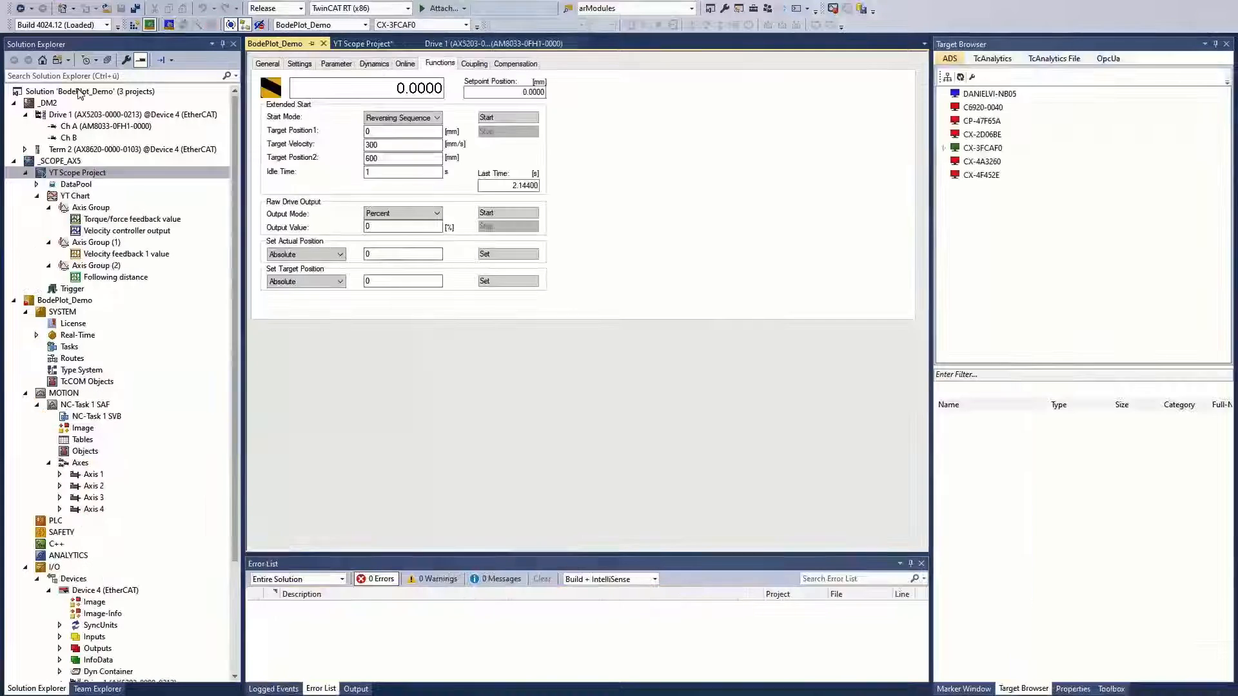
- Add a TwinCAT Measurement Bode Project named _BODE to the solution
{"action": "left_click", "coordinate": [78, 91]}
{"action": "right_click", "coordinate": [79, 91]}
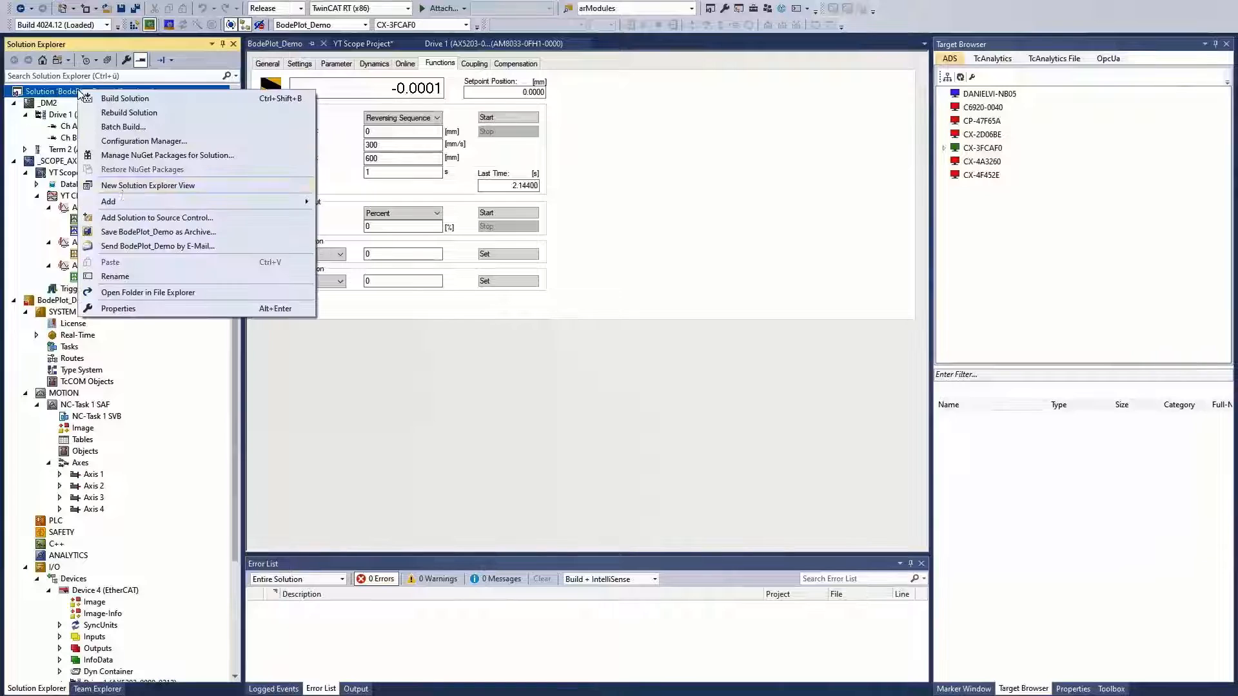
{"action": "mouse_move", "coordinate": [127, 201]}
{"action": "left_click", "coordinate": [372, 203]}
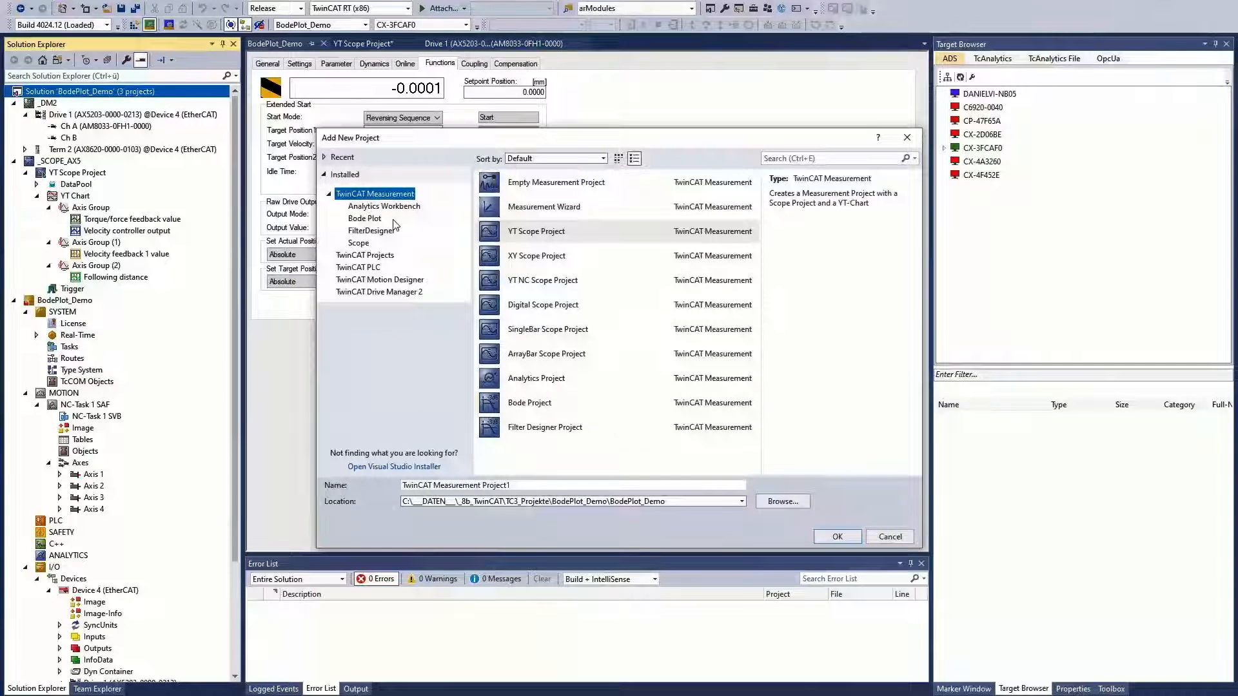
{"action": "left_click", "coordinate": [529, 402]}
{"action": "key", "text": "Tab"}
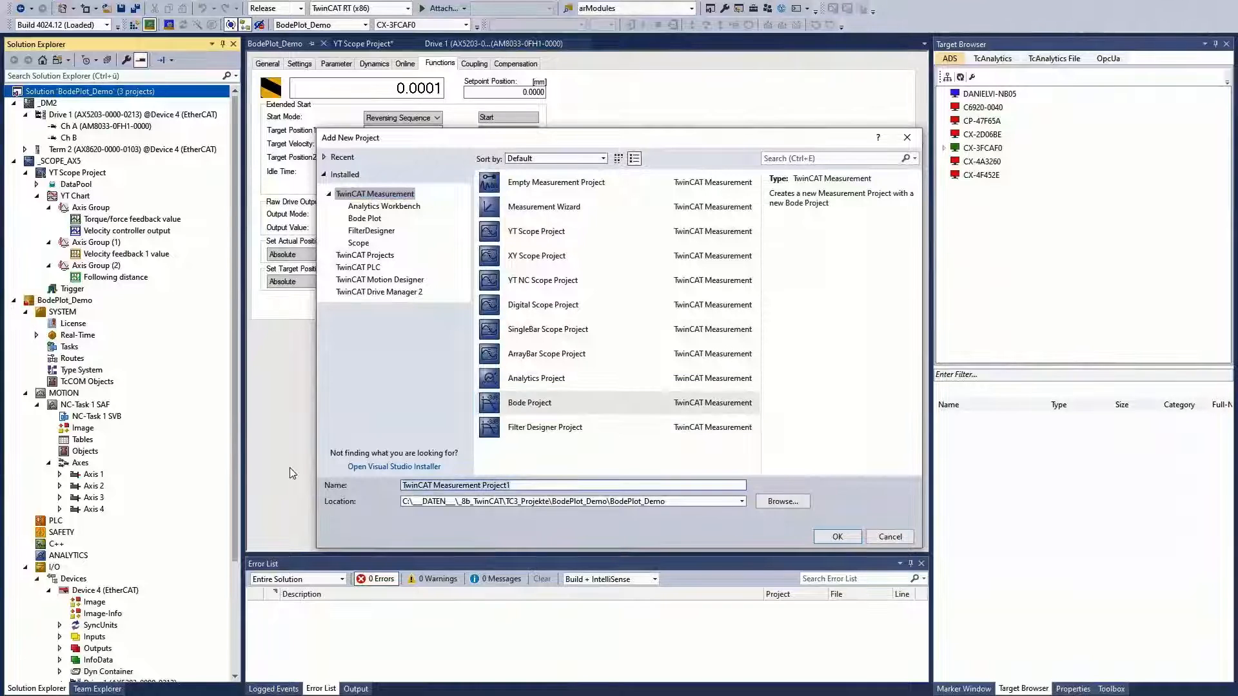
{"action": "key", "text": "BackSpace"}
{"action": "type", "text": "_BODE"}
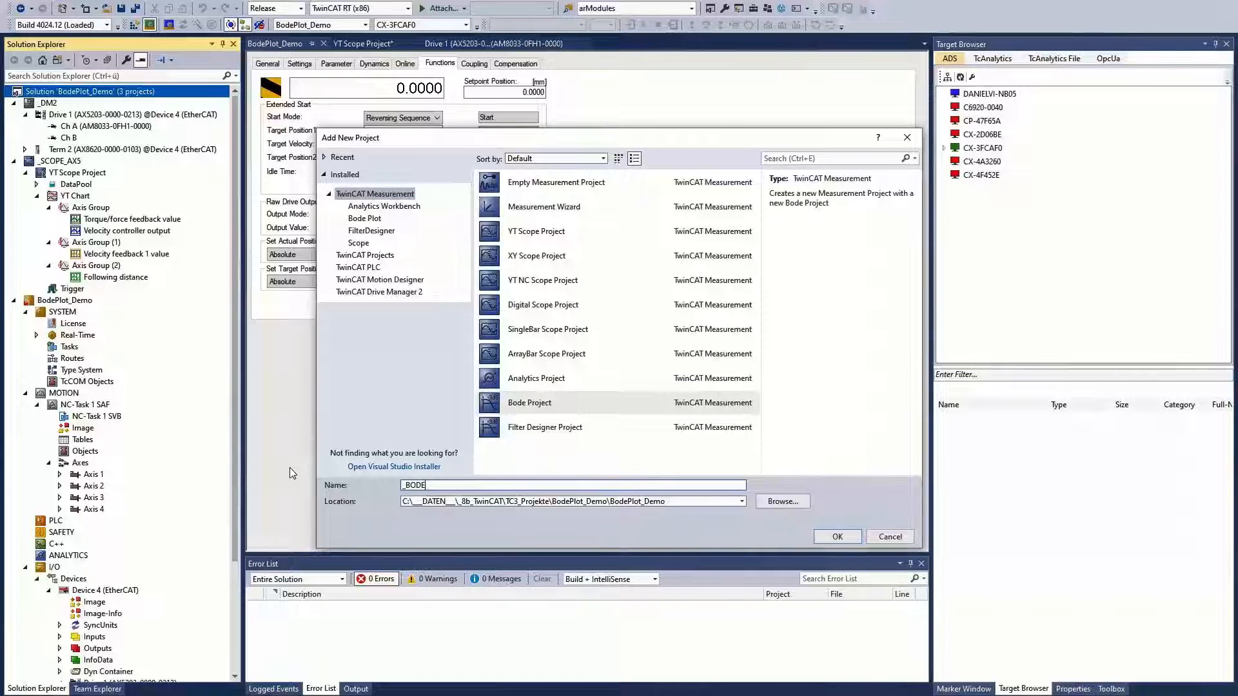
{"action": "key", "text": "Return"}
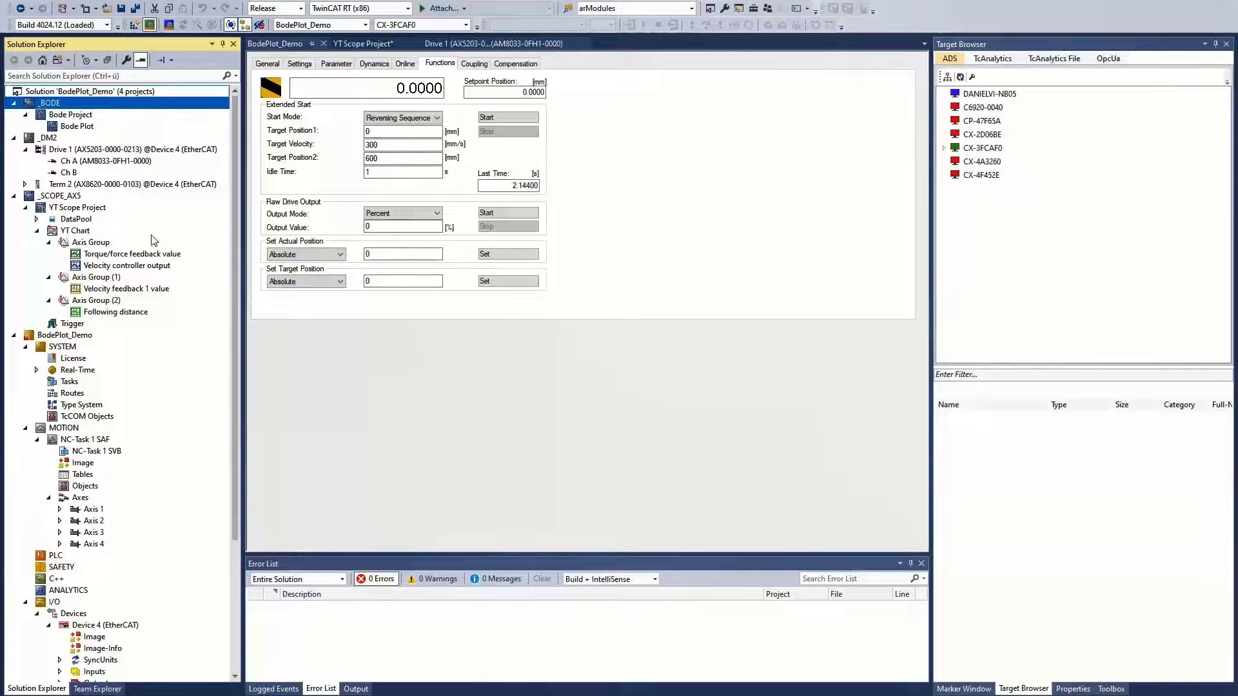
- Open the Bode Plot of the new project and set its Target Net ID to CX-3FCAF0
{"action": "left_click", "coordinate": [78, 127]}
{"action": "double_click", "coordinate": [78, 127]}
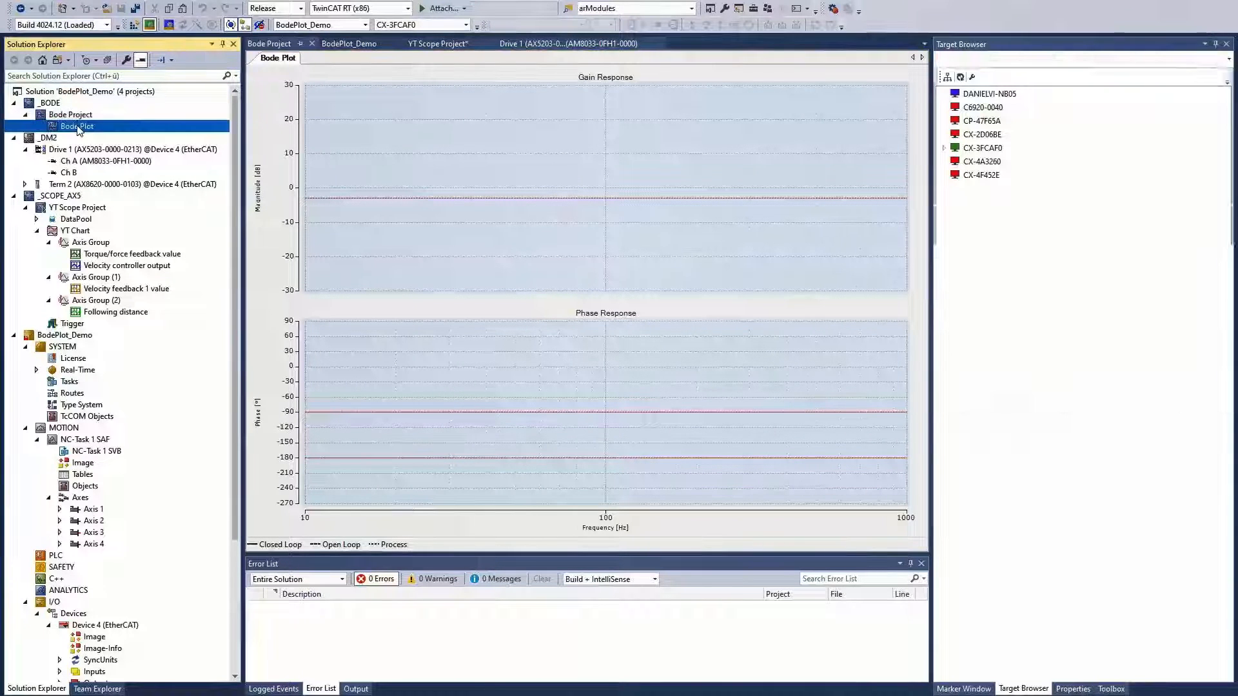
{"action": "key", "text": "F4"}
{"action": "left_click", "coordinate": [1228, 338]}
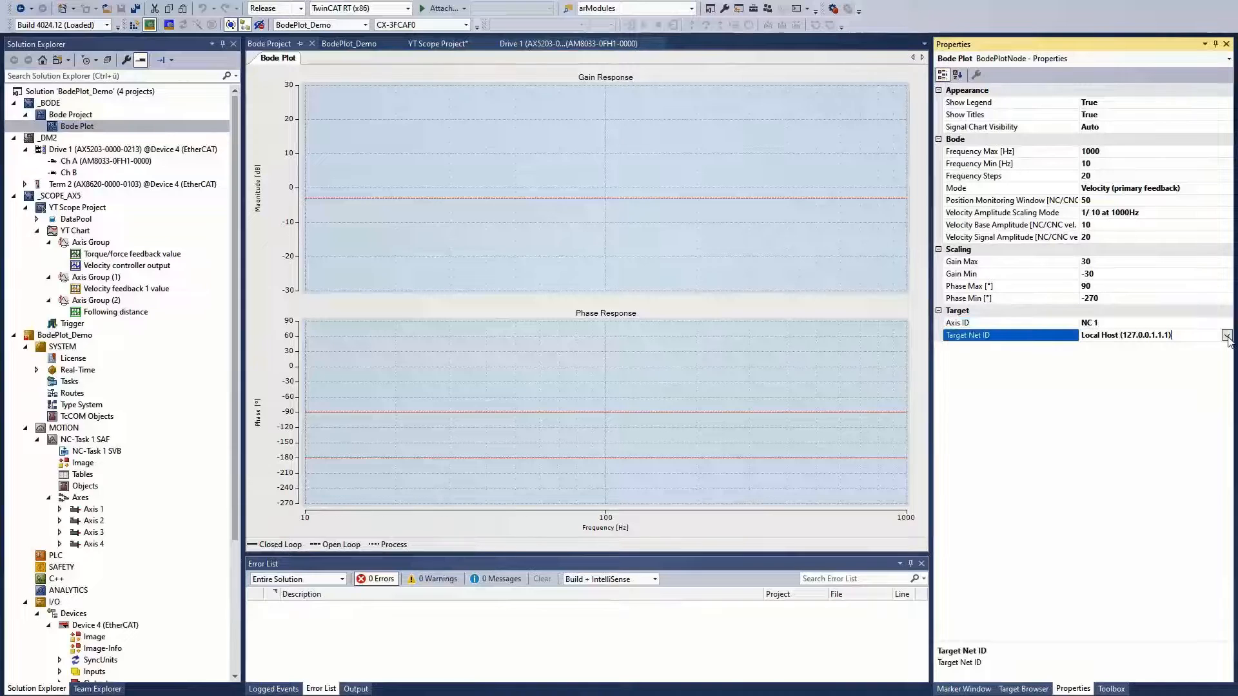
{"action": "left_click", "coordinate": [1227, 336]}
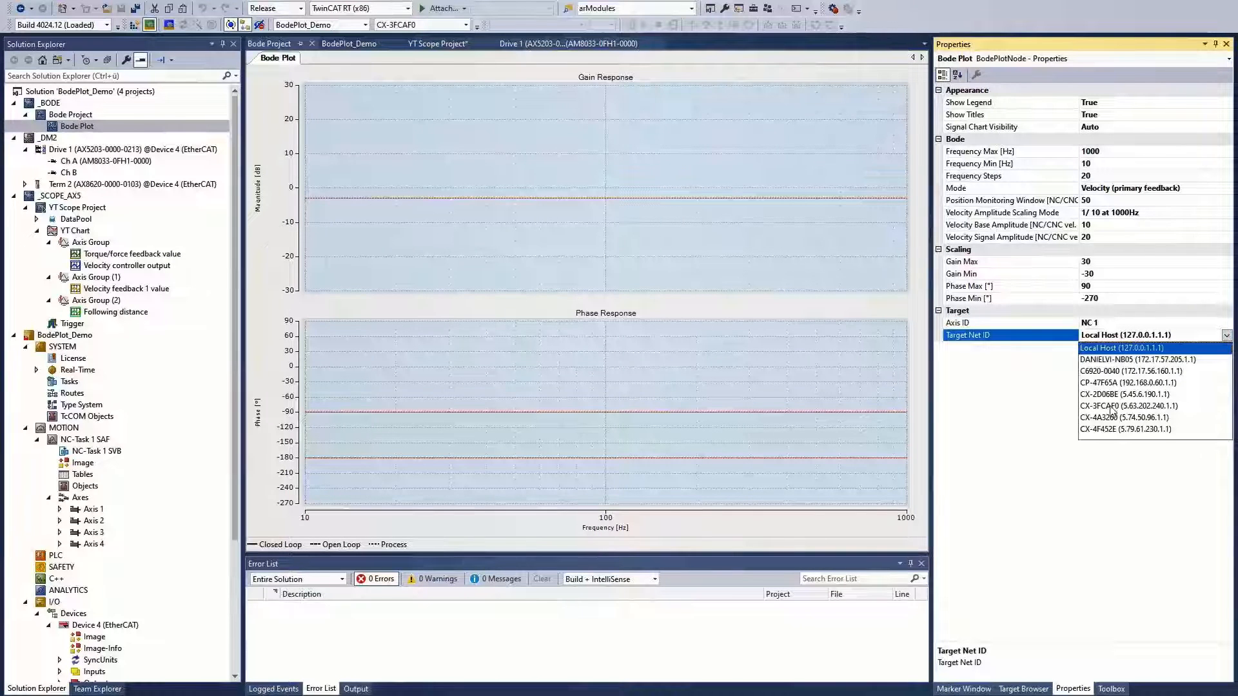
{"action": "left_click", "coordinate": [1112, 407]}
- Select NC 1 as the Bode plot's axis ID and Velocity (primary feedback) as its mode
{"action": "left_click", "coordinate": [1228, 323]}
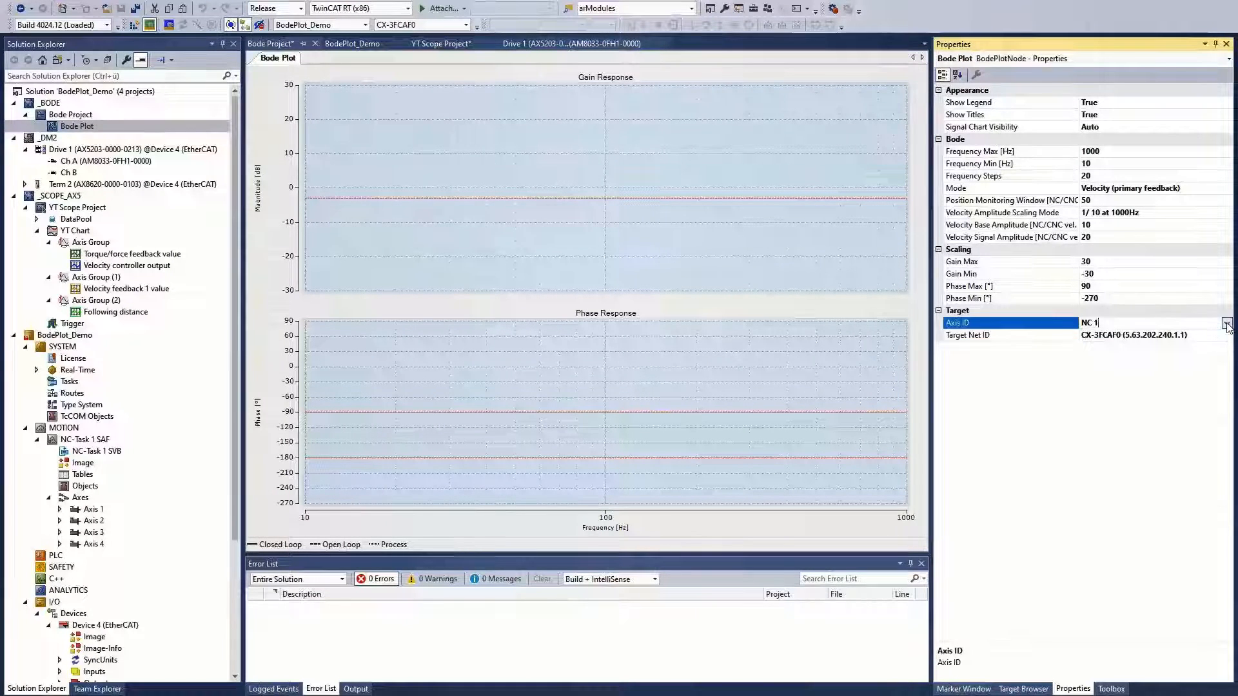
{"action": "left_click", "coordinate": [1227, 323]}
{"action": "left_click", "coordinate": [1106, 341]}
{"action": "left_click", "coordinate": [1191, 190]}
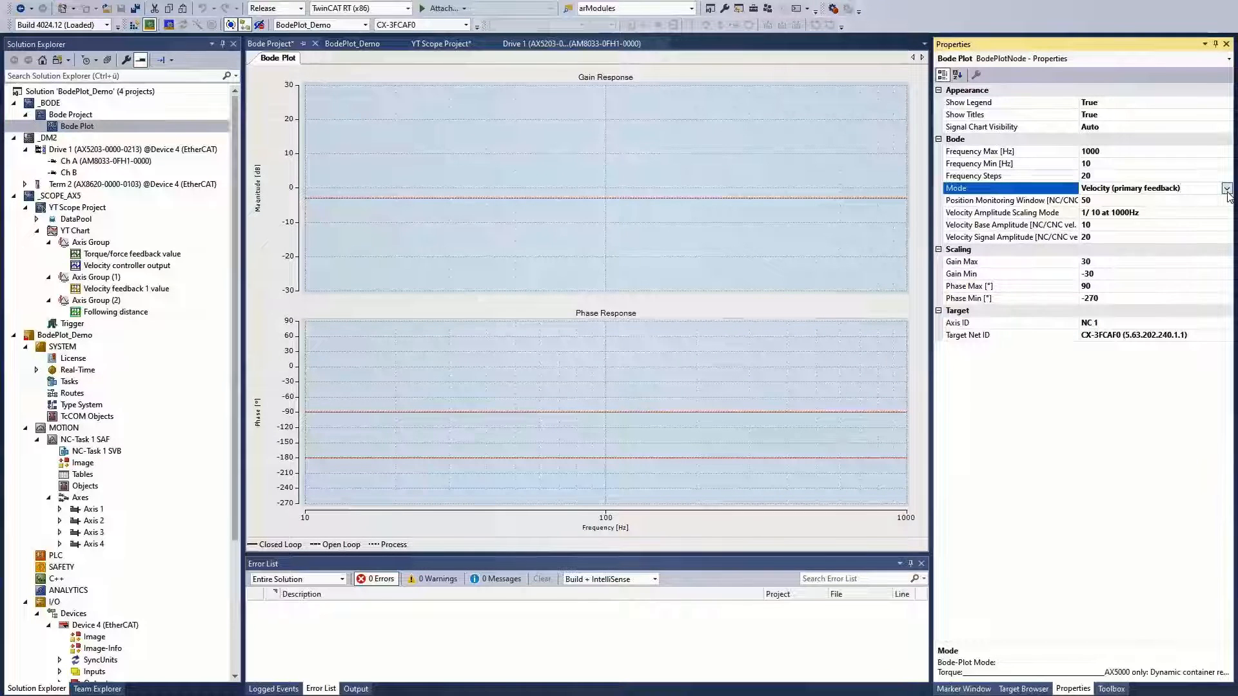
{"action": "left_click", "coordinate": [1227, 188]}
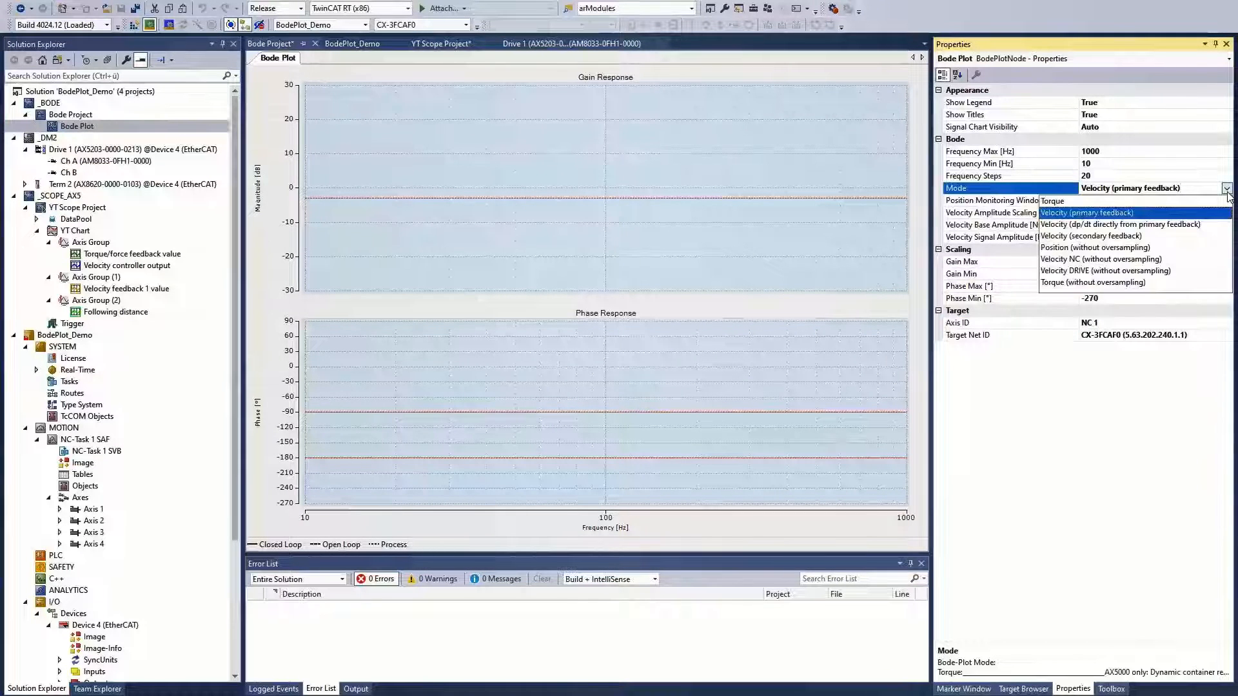
{"action": "left_click", "coordinate": [1112, 217]}
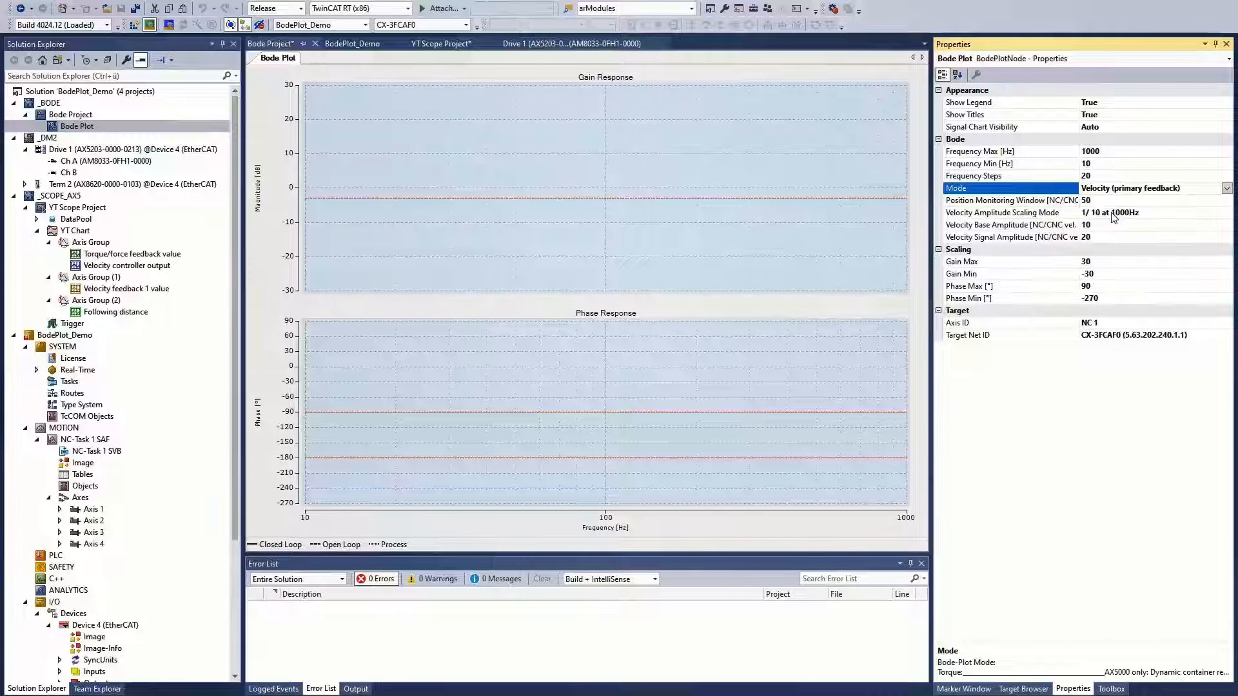
- Set the Bode plot's frequency range from 1 to 2000 Hz with 100 frequency steps
{"action": "left_click", "coordinate": [1099, 165]}
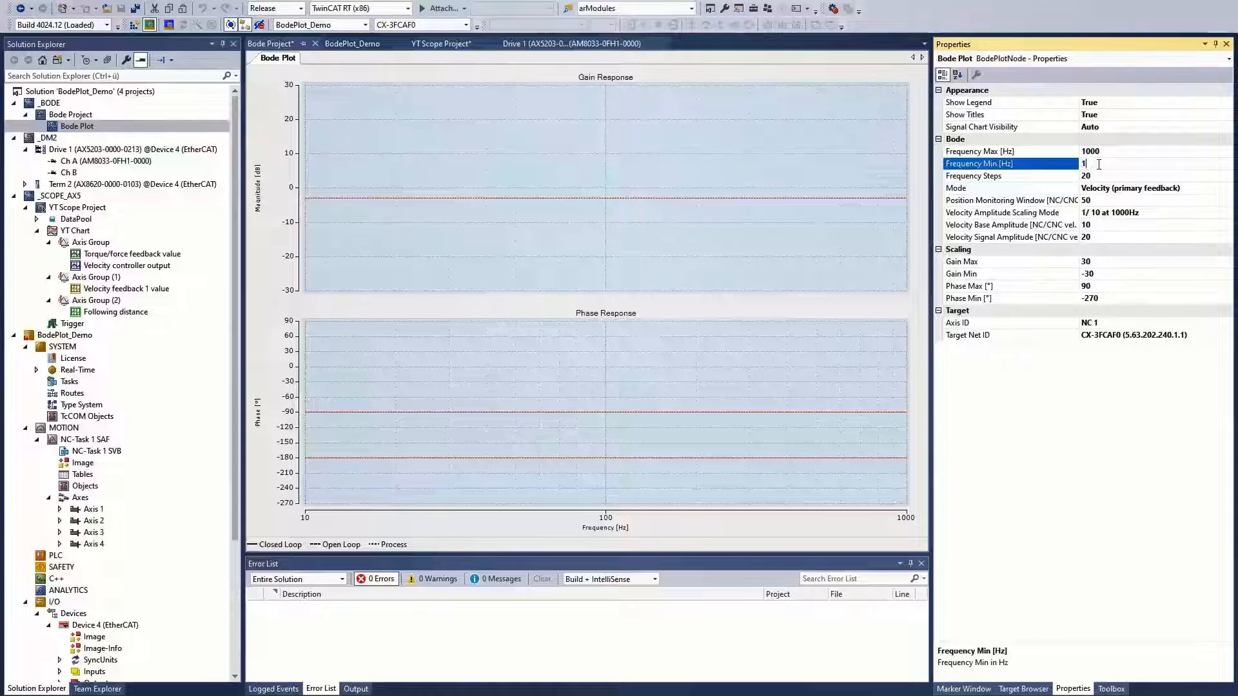
{"action": "type", "text": "1"}
{"action": "key", "text": "Return"}
{"action": "left_click", "coordinate": [1115, 158]}
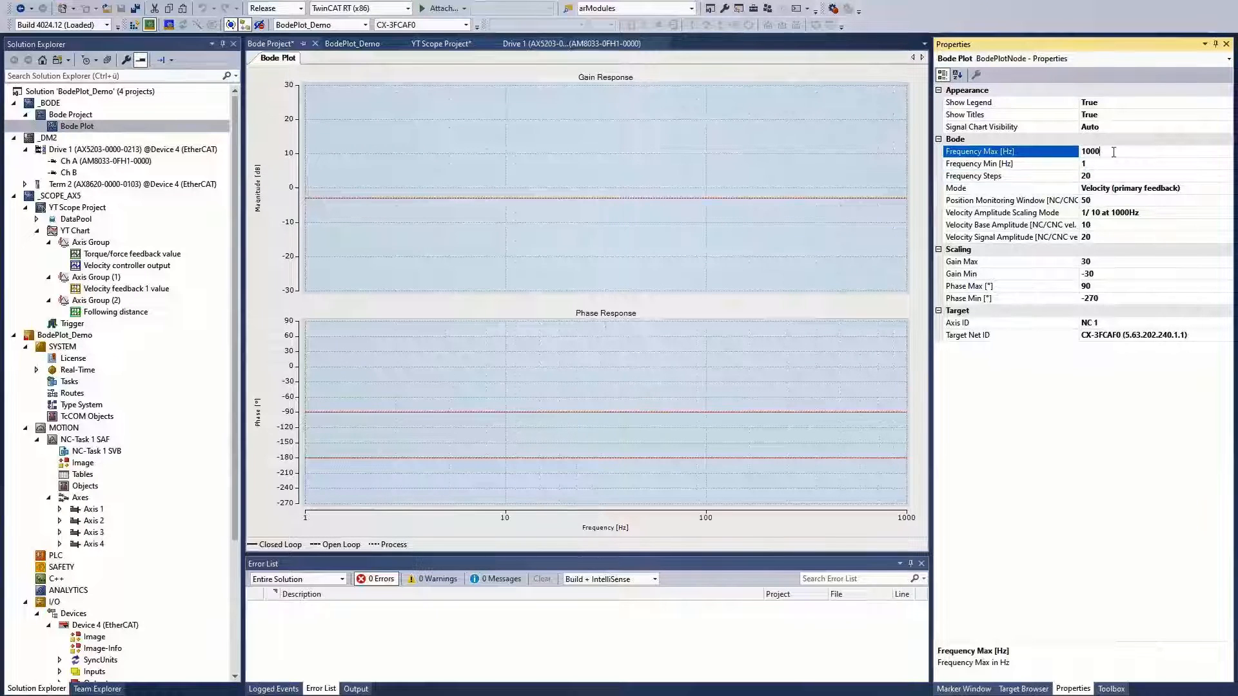
{"action": "type", "text": "2000"}
{"action": "left_click", "coordinate": [1096, 176]}
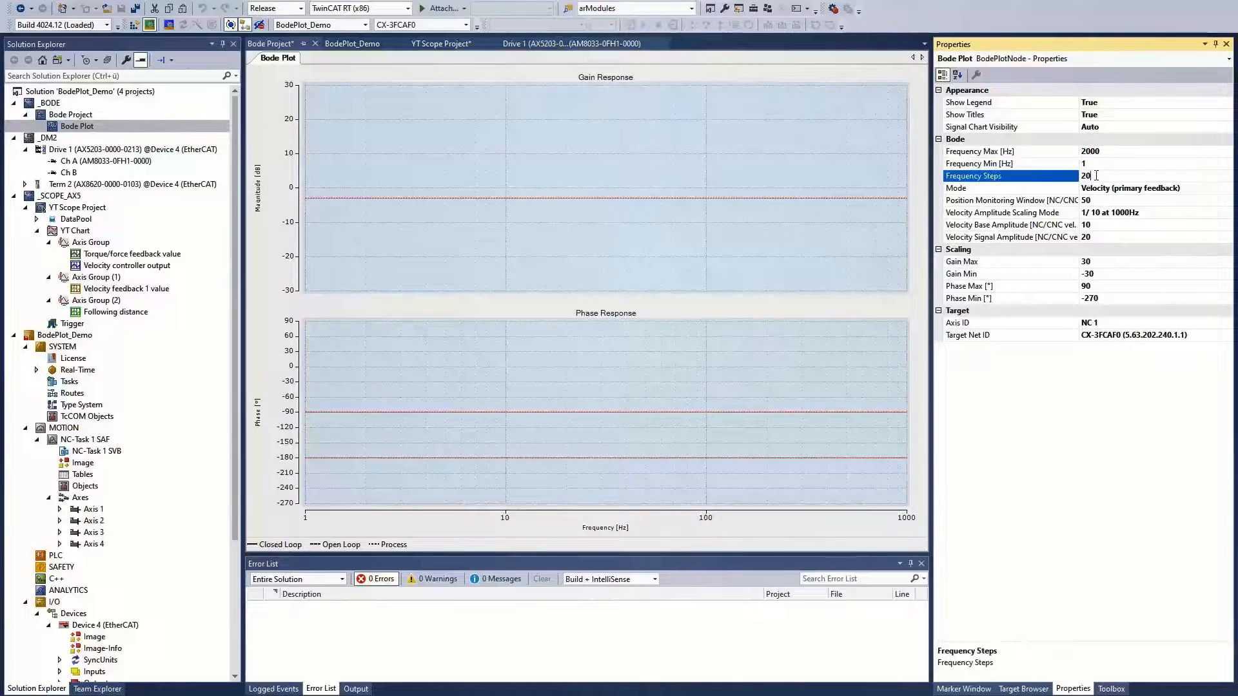
{"action": "type", "text": "100"}
- Set the velocity signal amplitude to 10 and run the Bode plot measurement on the connected axis
{"action": "double_click", "coordinate": [1094, 240]}
{"action": "type", "text": "10"}
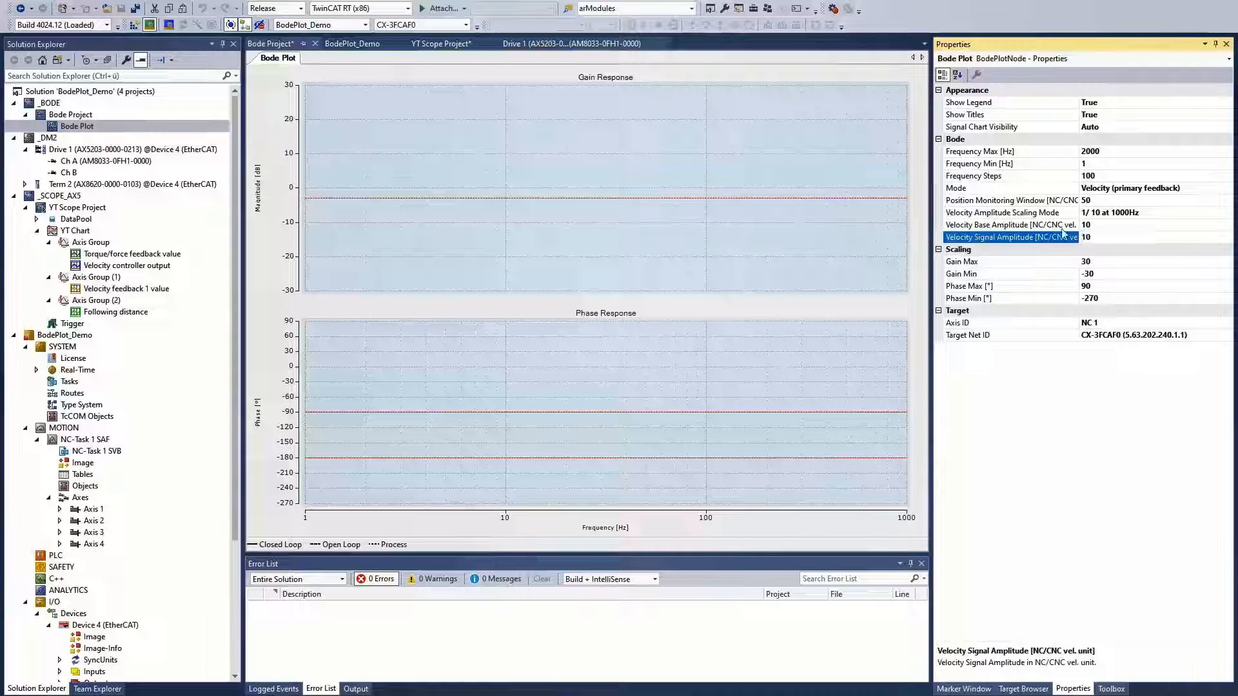
{"action": "key", "text": "Return"}
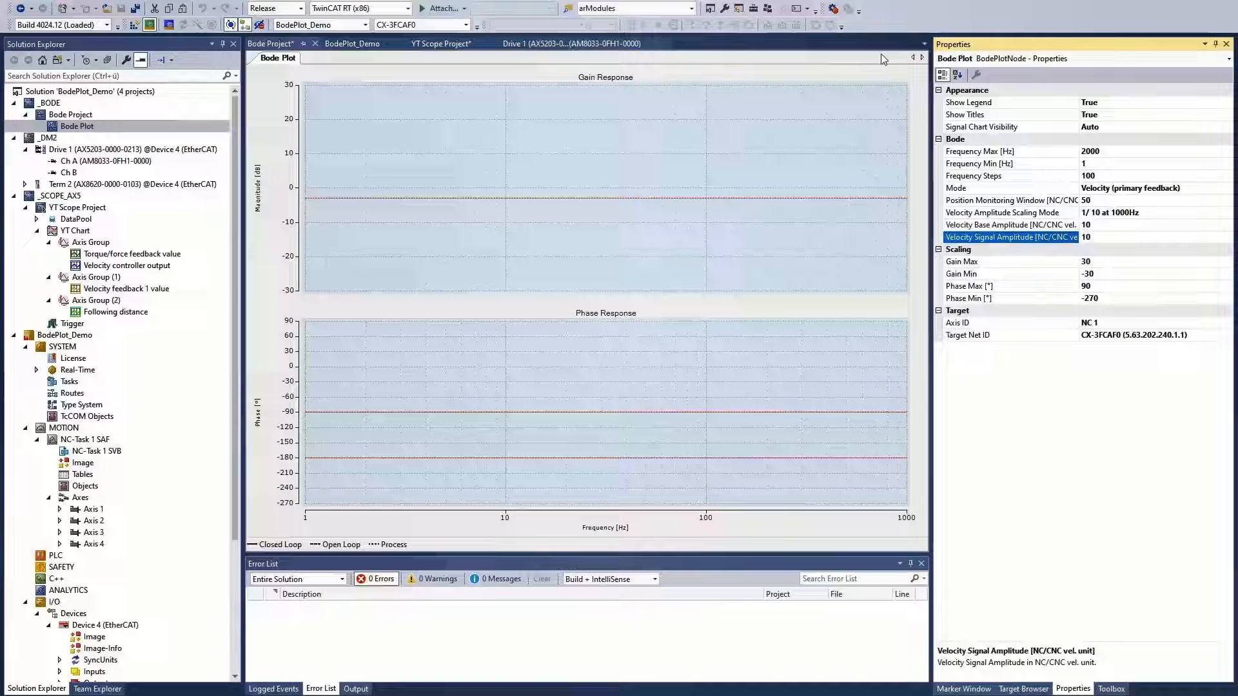
{"action": "left_click", "coordinate": [833, 9]}
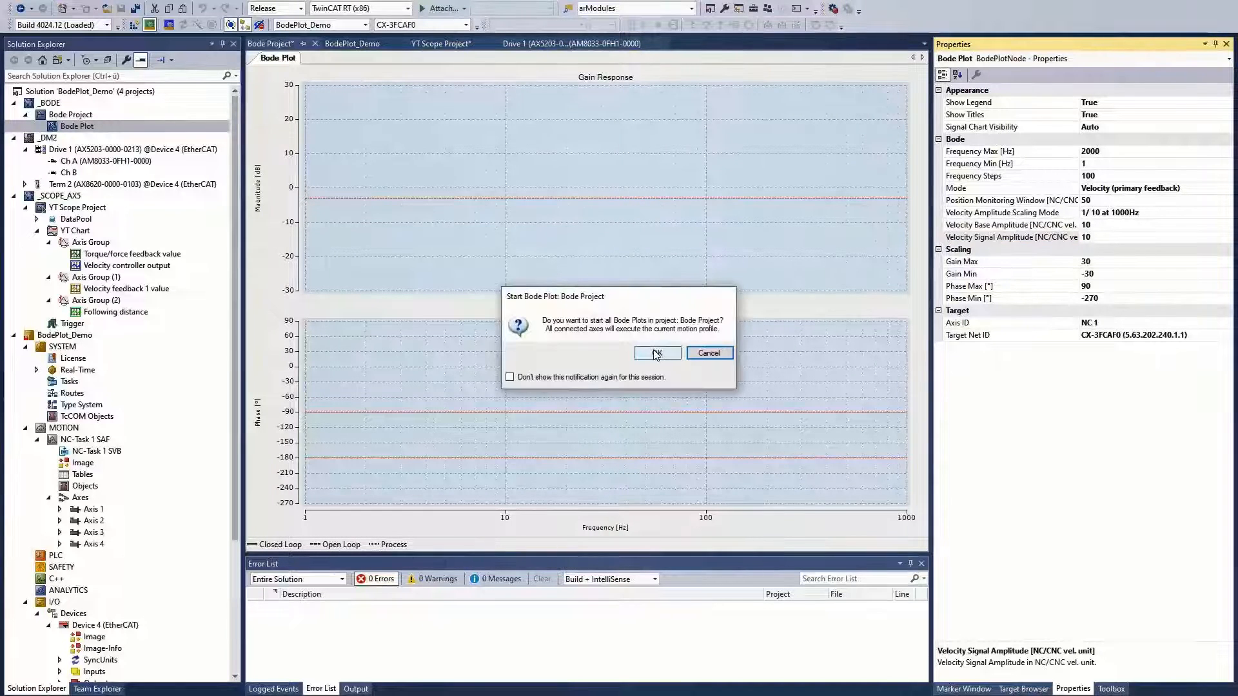
{"action": "left_click", "coordinate": [655, 354]}
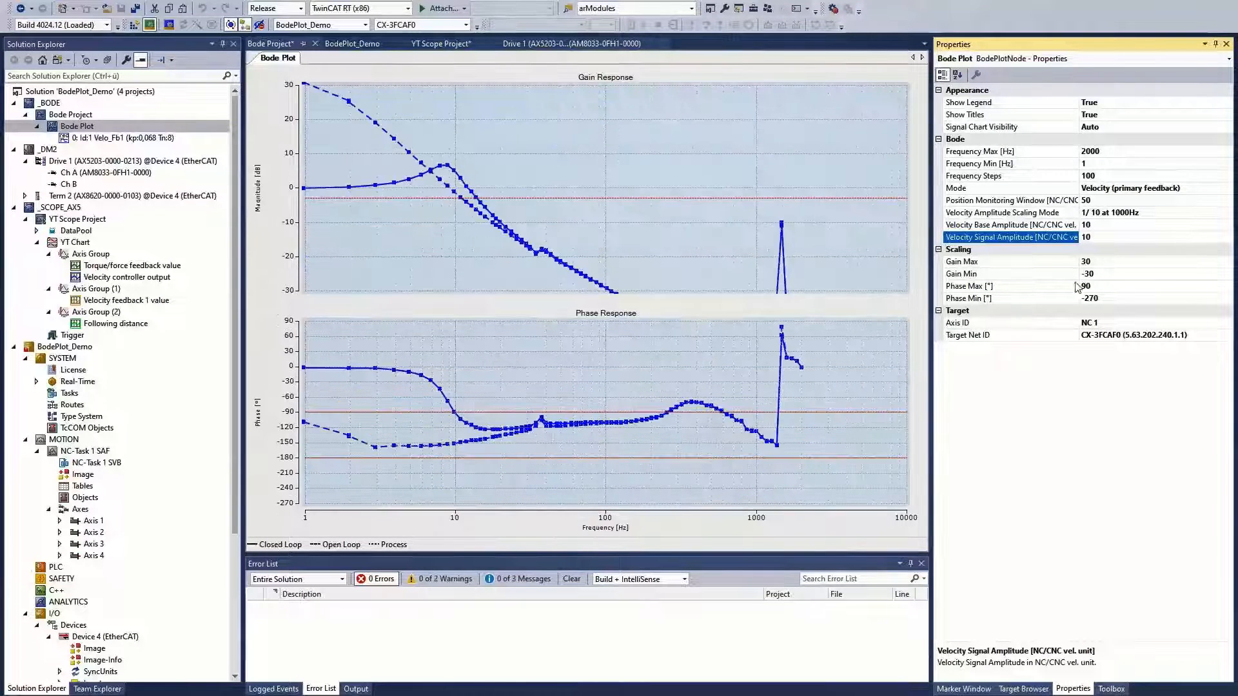
- Set the Bode plot's minimum gain scaling to -60
{"action": "left_click", "coordinate": [1104, 275]}
{"action": "type", "text": "-60"}
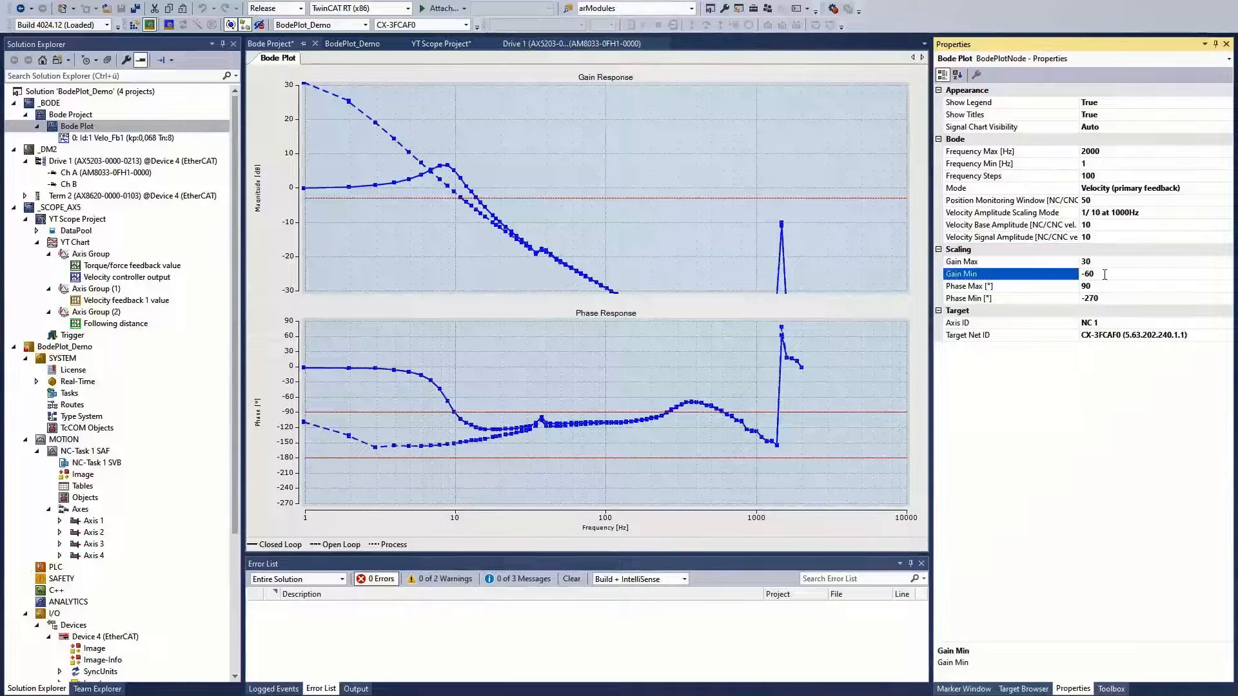
{"action": "key", "text": "Return"}
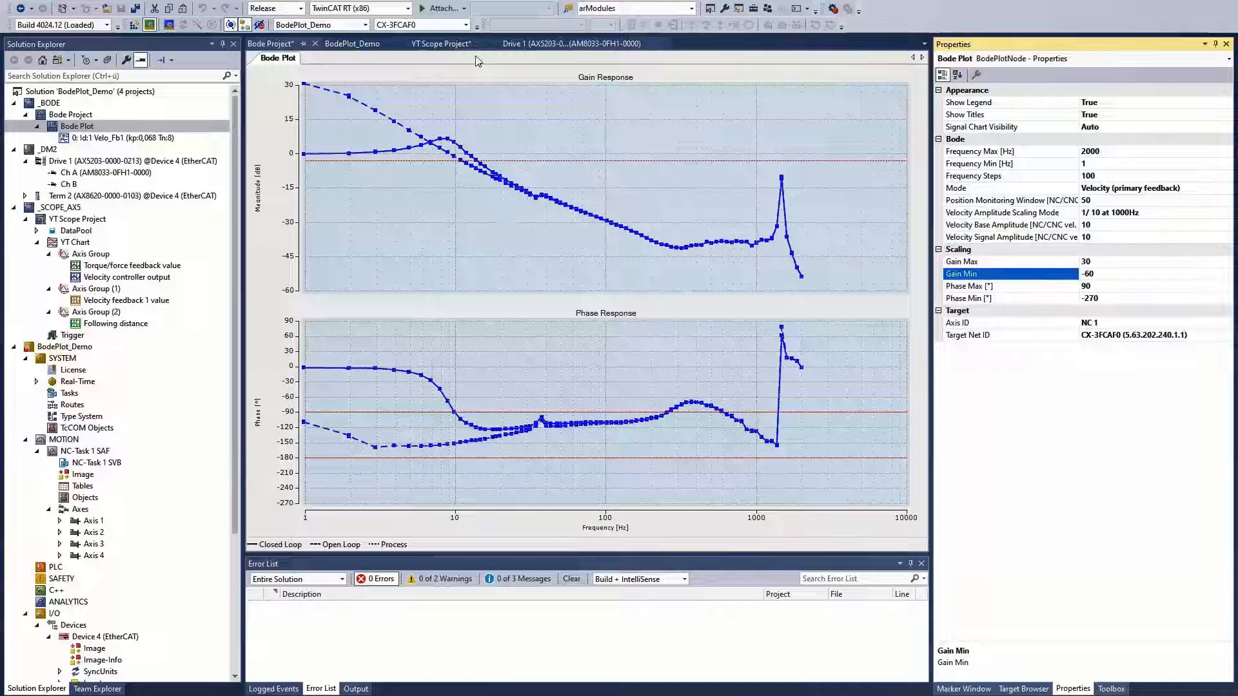
- Set the velocity controller's Kp for Drive 1 channel A to 0.140 Nm/(rad/s) and return to the Bode plot
{"action": "left_click", "coordinate": [550, 47]}
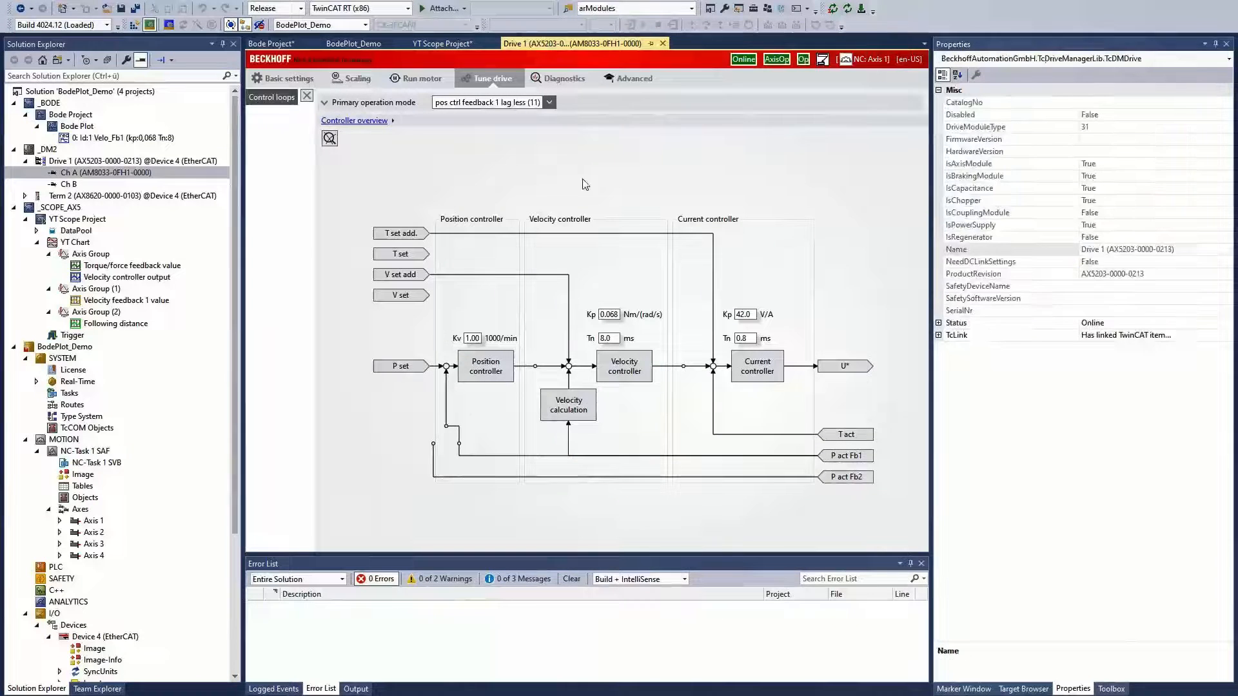
{"action": "double_click", "coordinate": [617, 316]}
{"action": "type", "text": "0.140"}
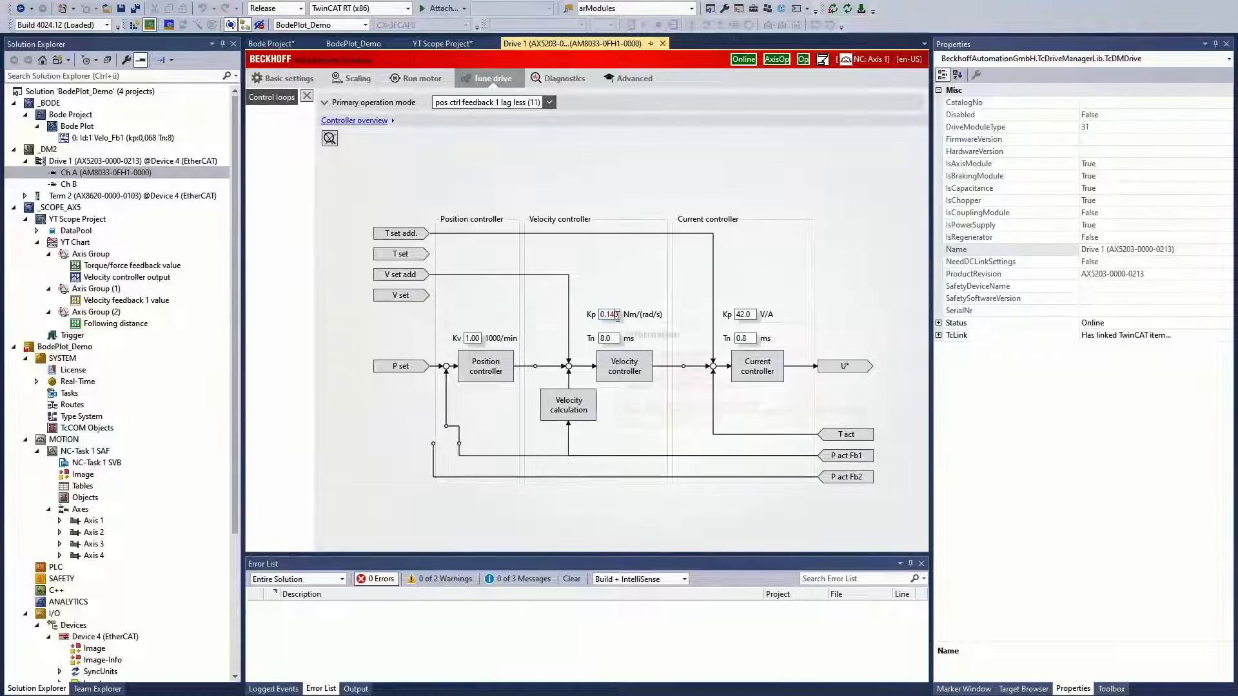
{"action": "key", "text": "Return"}
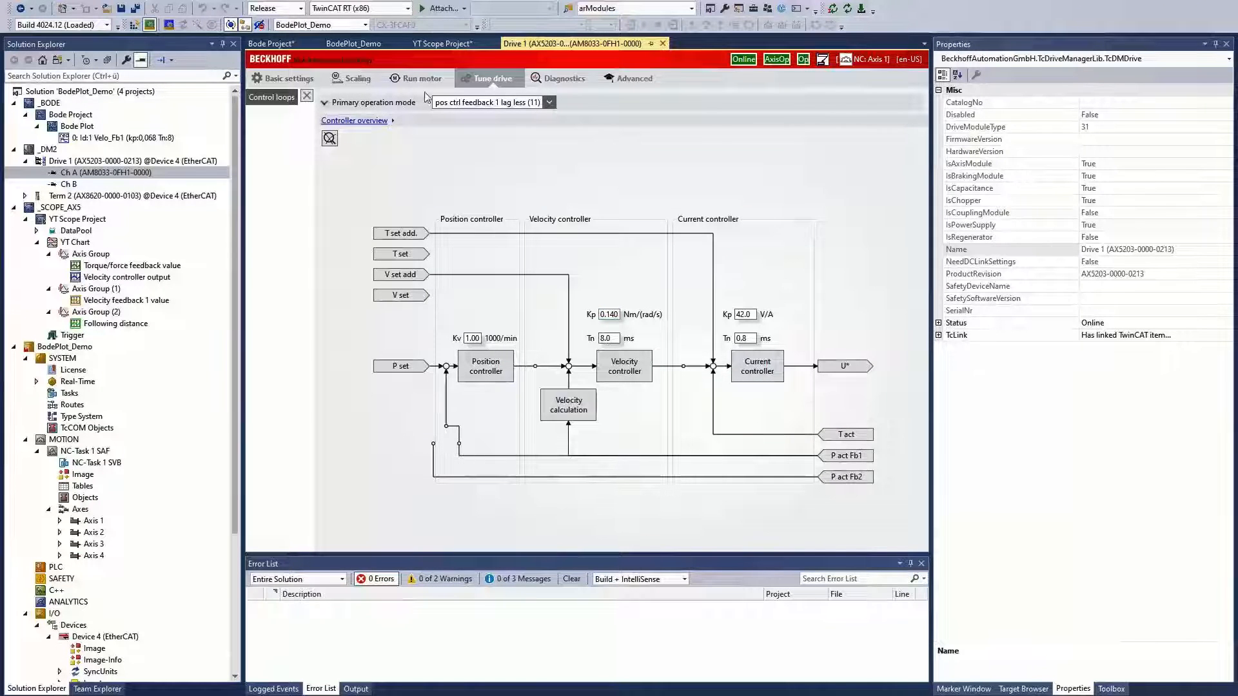
{"action": "left_click", "coordinate": [274, 44]}
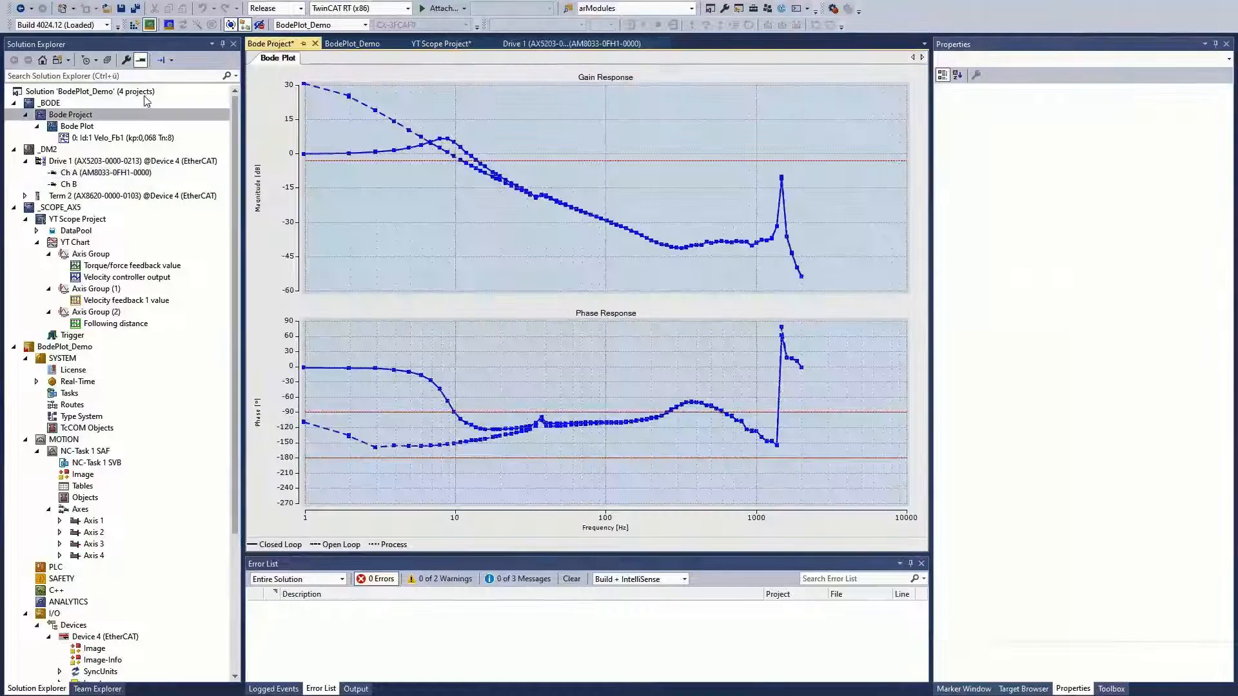
- Run another Bode plot measurement on the axis with the current velocity controller settings
{"action": "left_click", "coordinate": [77, 126]}
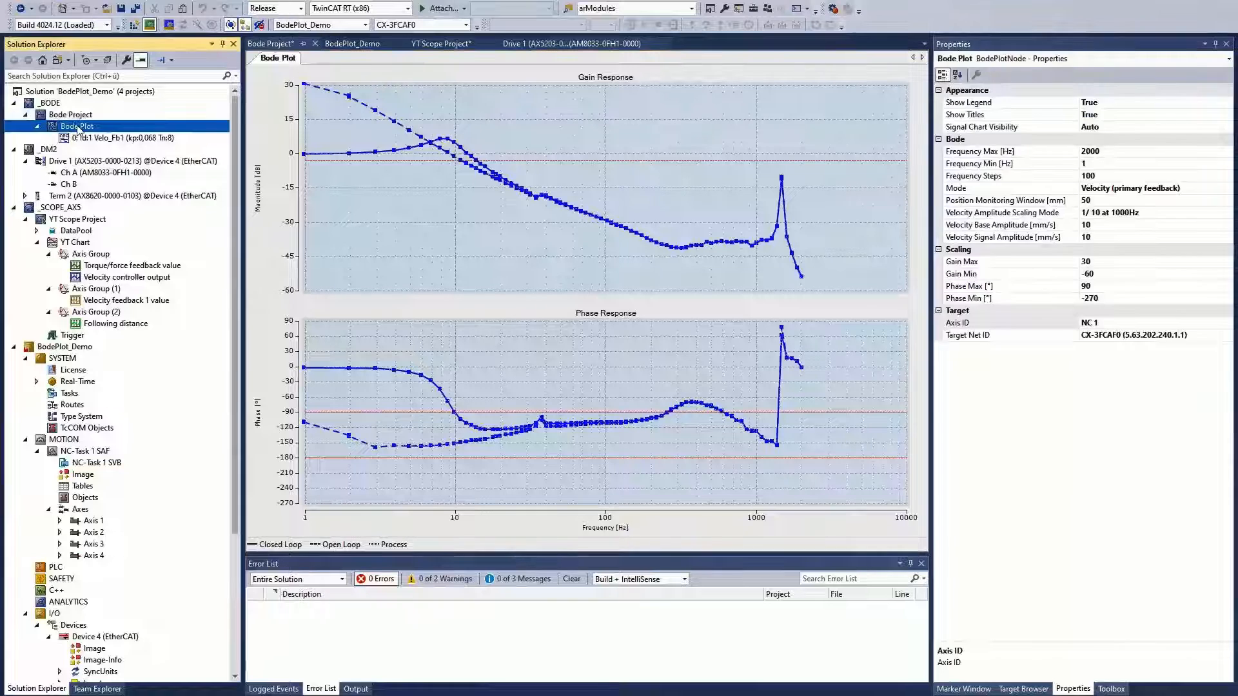
{"action": "left_click", "coordinate": [833, 10]}
{"action": "left_click", "coordinate": [652, 353]}
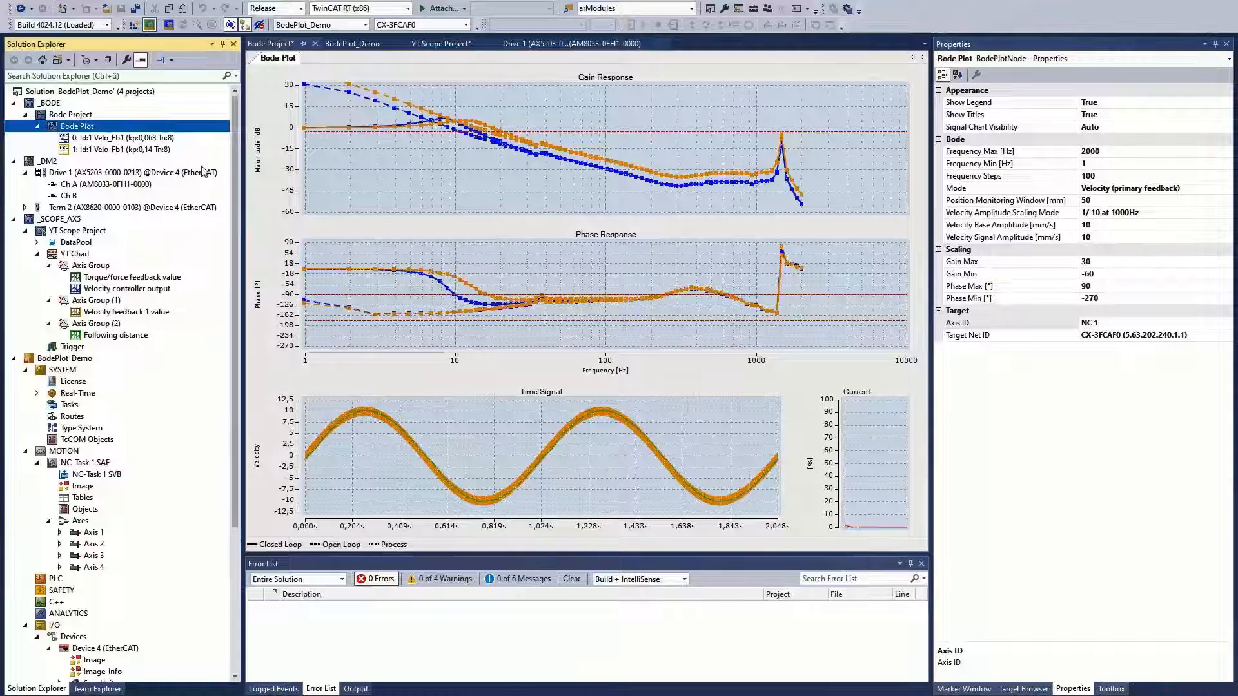
- Set the visibility of the first measurement (kp:0,068) to Invisible in the Bode plot
{"action": "left_click", "coordinate": [156, 149]}
{"action": "left_click", "coordinate": [152, 139]}
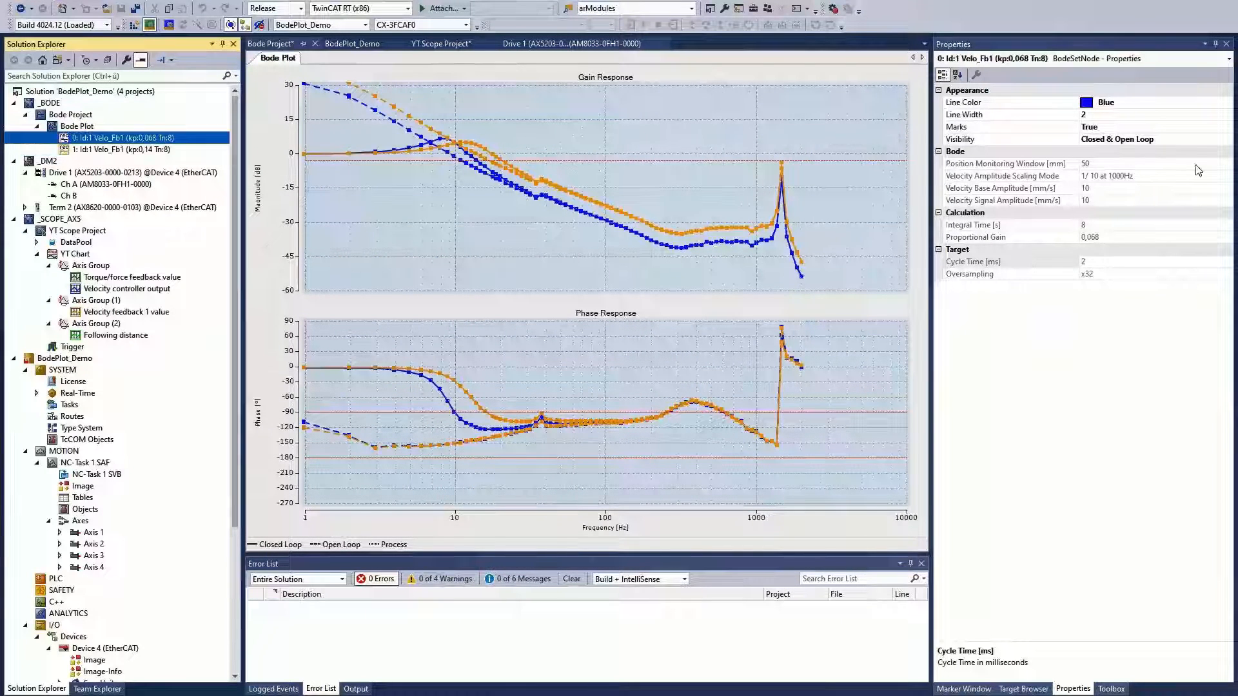
{"action": "left_click", "coordinate": [1225, 139]}
{"action": "left_click", "coordinate": [1226, 140]}
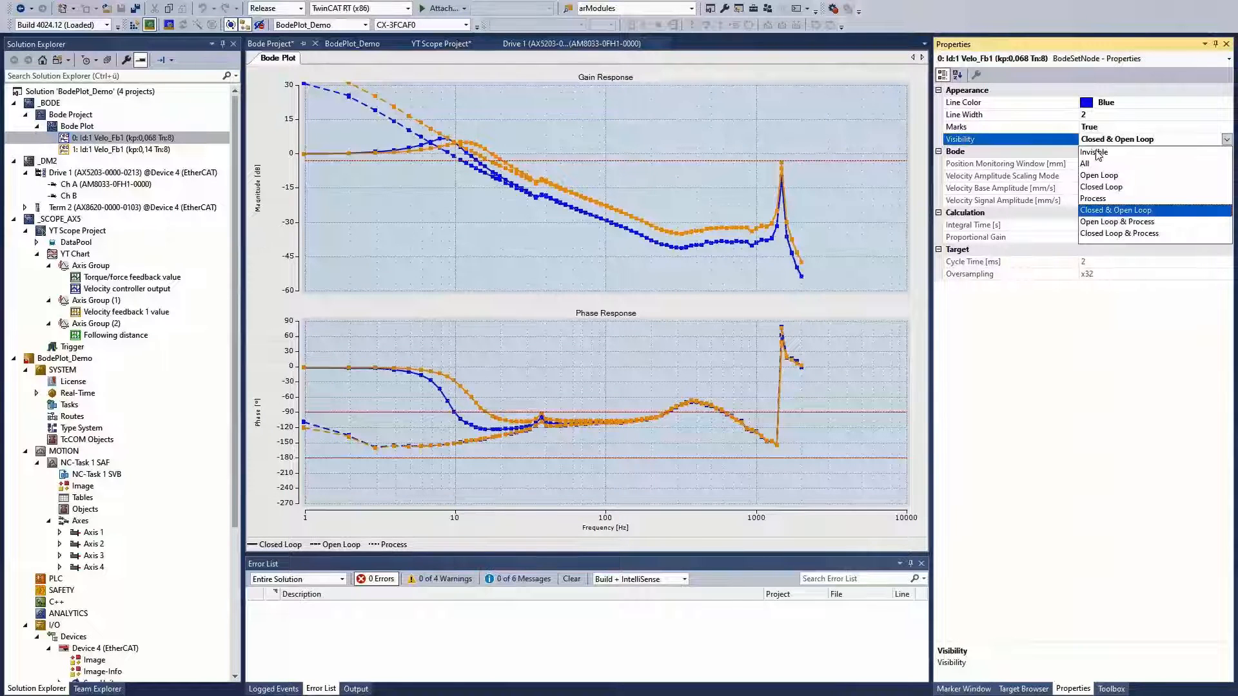
{"action": "left_click", "coordinate": [1095, 153]}
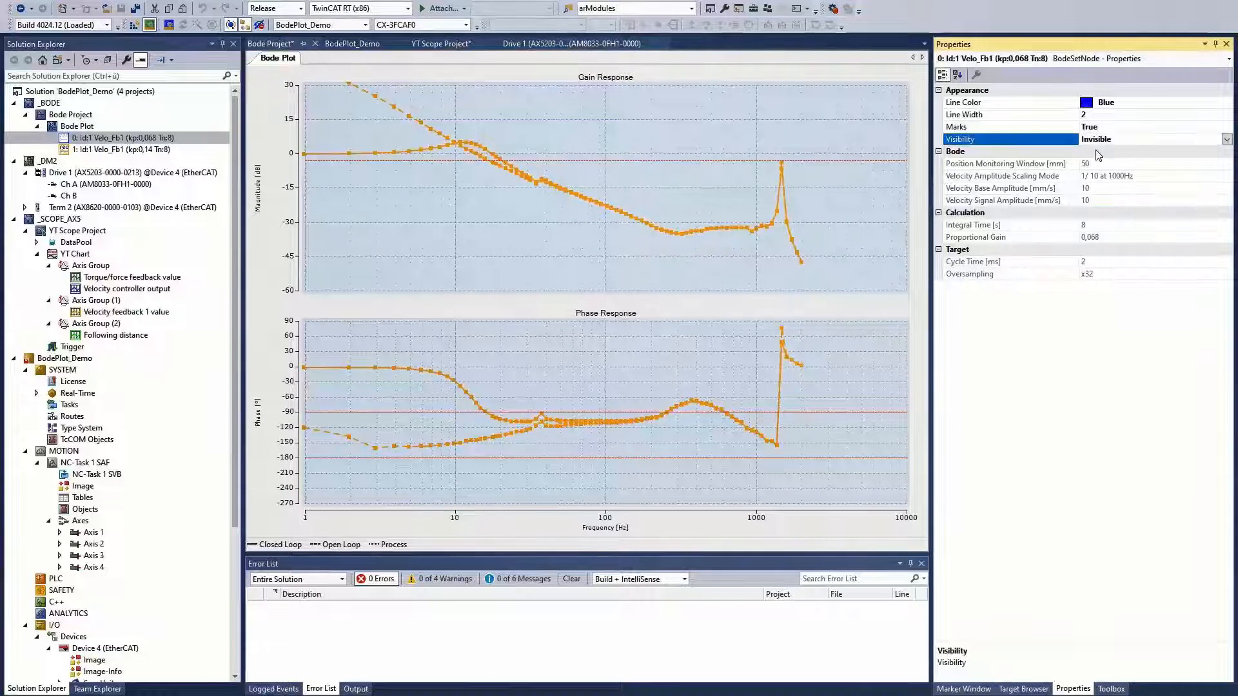
- Add a new filter set and a new result set to the Bode plot
{"action": "left_click", "coordinate": [73, 127]}
{"action": "right_click", "coordinate": [73, 127]}
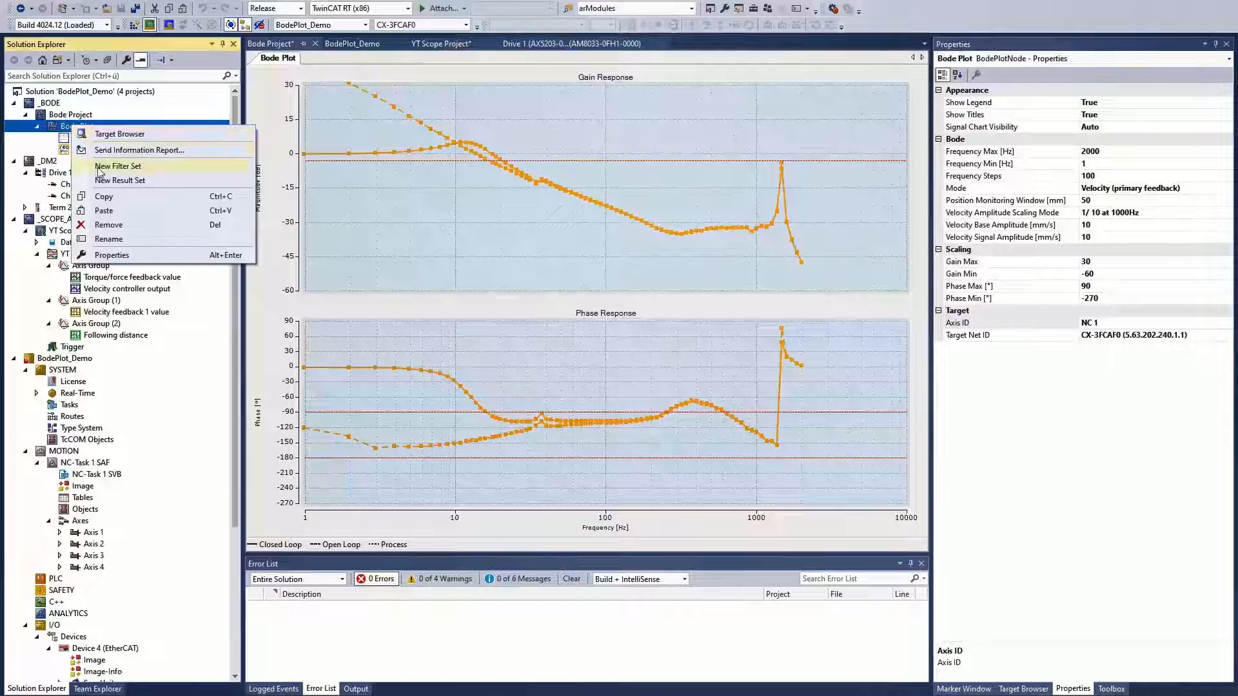
{"action": "left_click", "coordinate": [98, 167]}
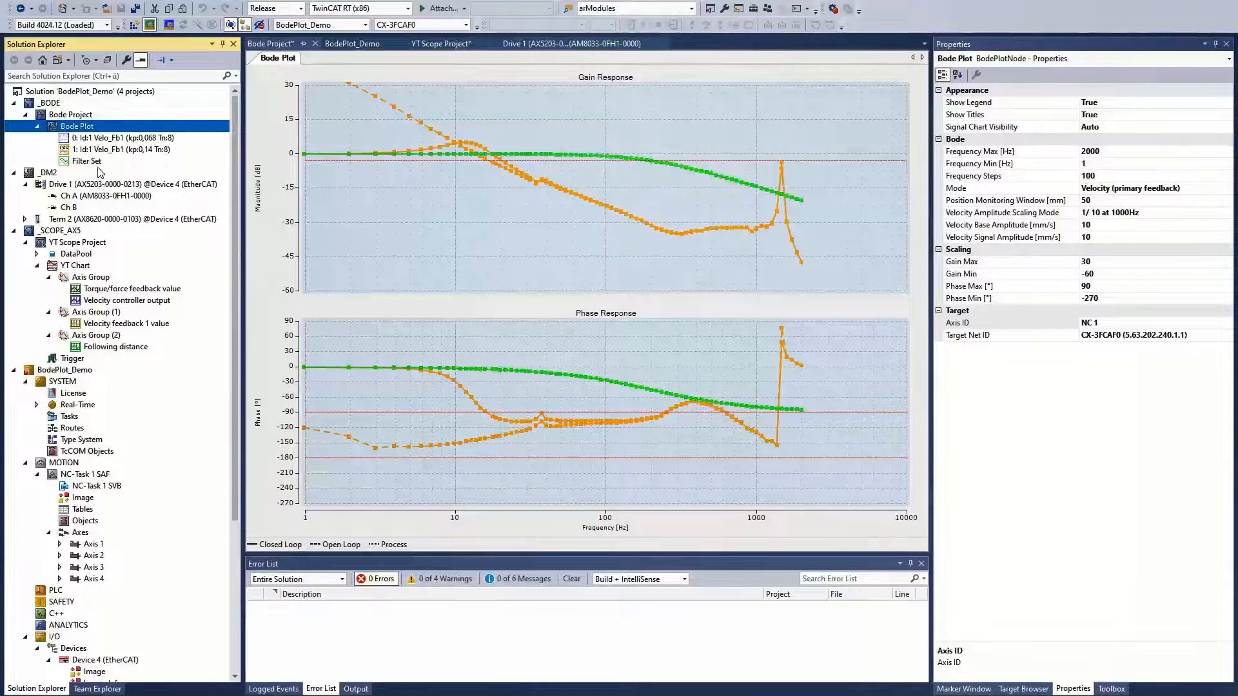
{"action": "right_click", "coordinate": [78, 128]}
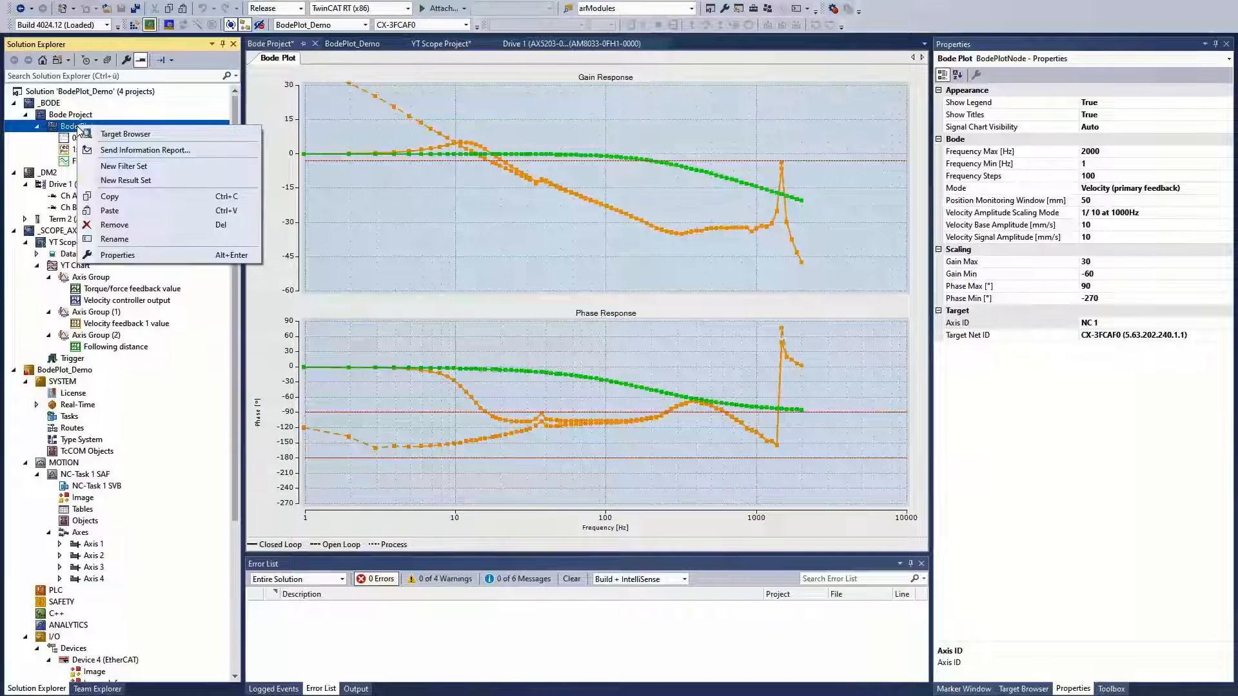
{"action": "left_click", "coordinate": [107, 180]}
- Set the filter set's line color to Green
{"action": "left_click", "coordinate": [87, 161]}
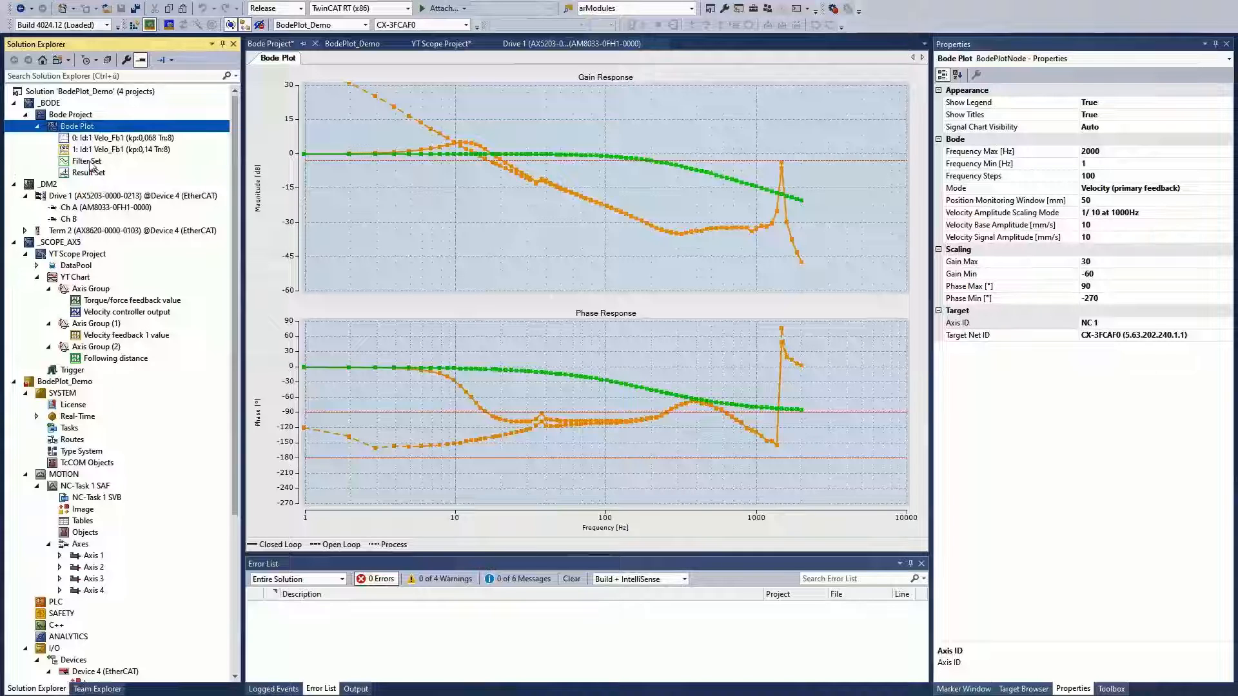
{"action": "left_click", "coordinate": [1227, 104]}
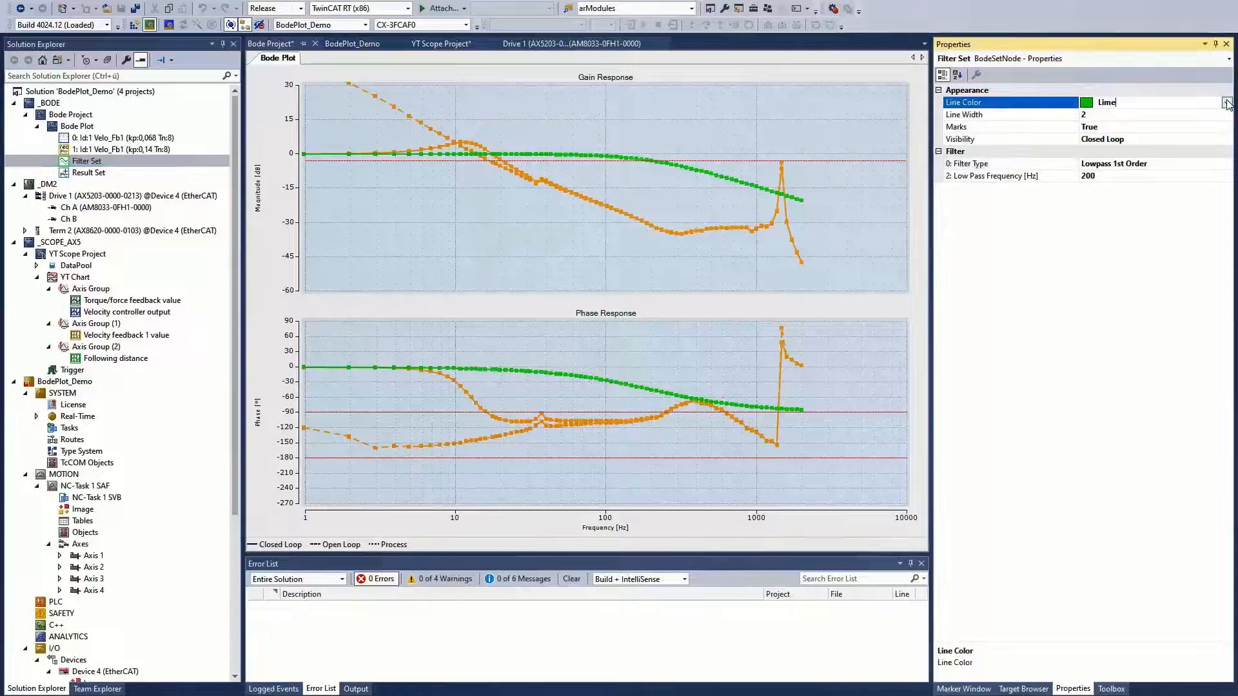
{"action": "left_click", "coordinate": [1227, 103]}
{"action": "left_click", "coordinate": [1108, 239]}
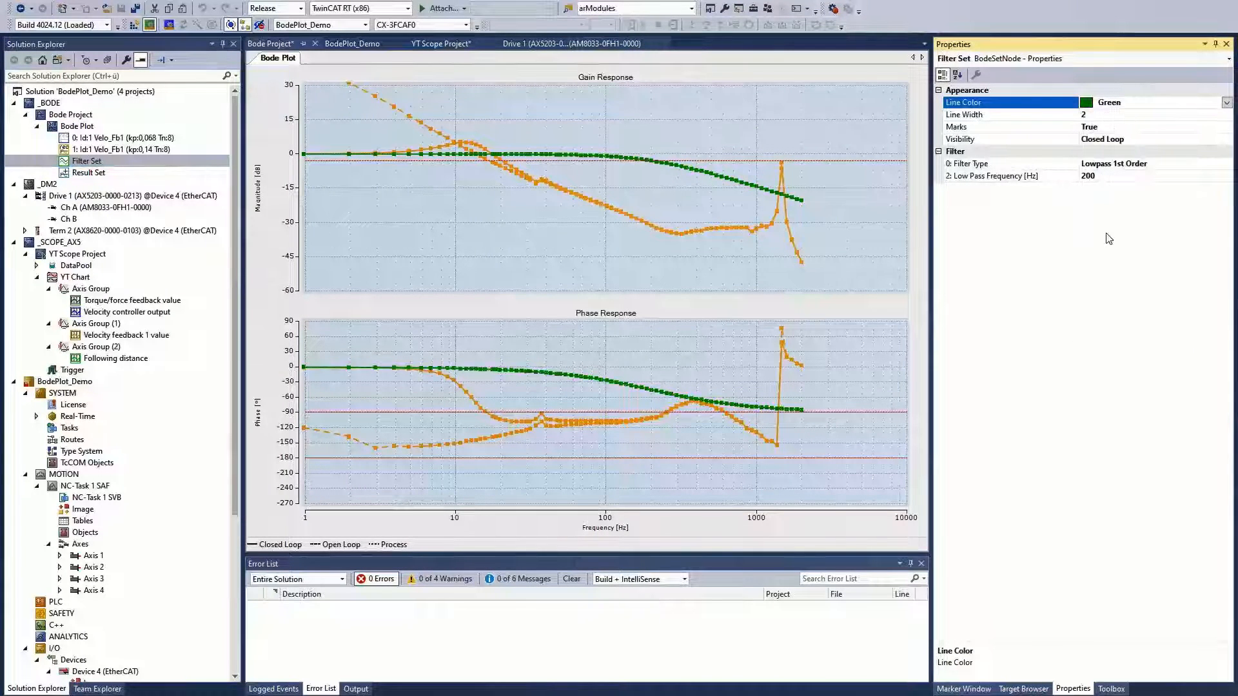
- Set the result set's first source to the kp:0,14 measurement and its second source to Filter Set
{"action": "left_click", "coordinate": [90, 173]}
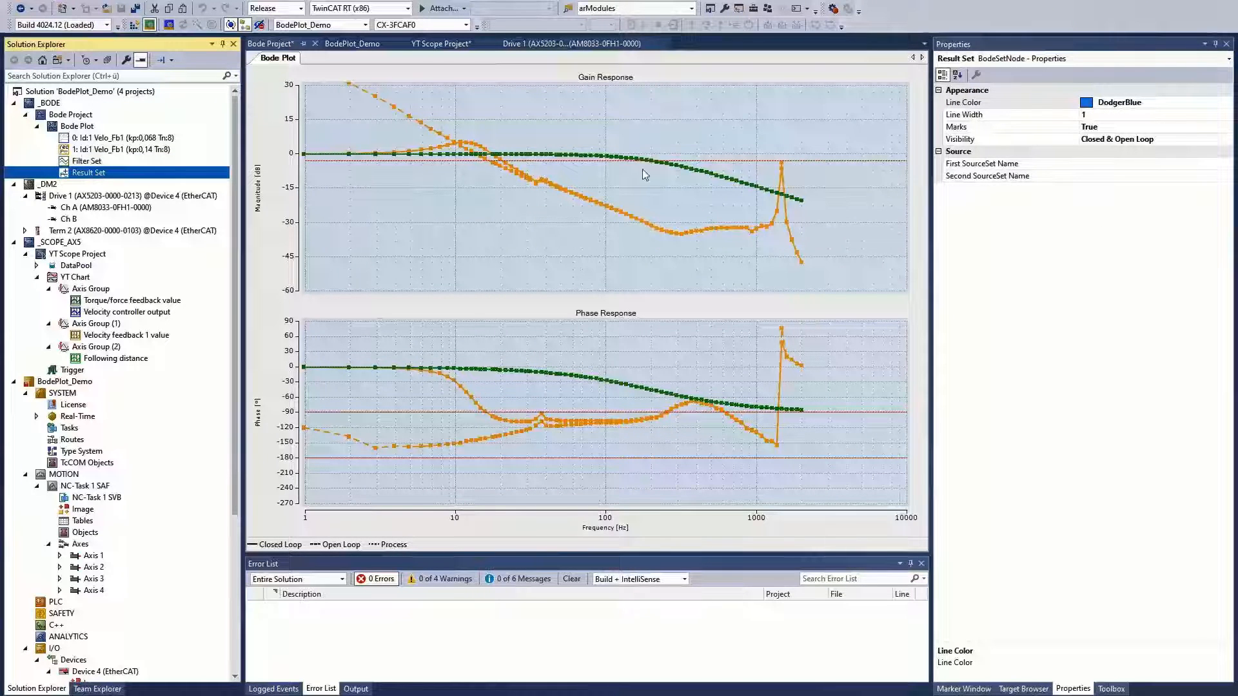
{"action": "left_click", "coordinate": [1227, 165]}
{"action": "left_click", "coordinate": [1227, 165]}
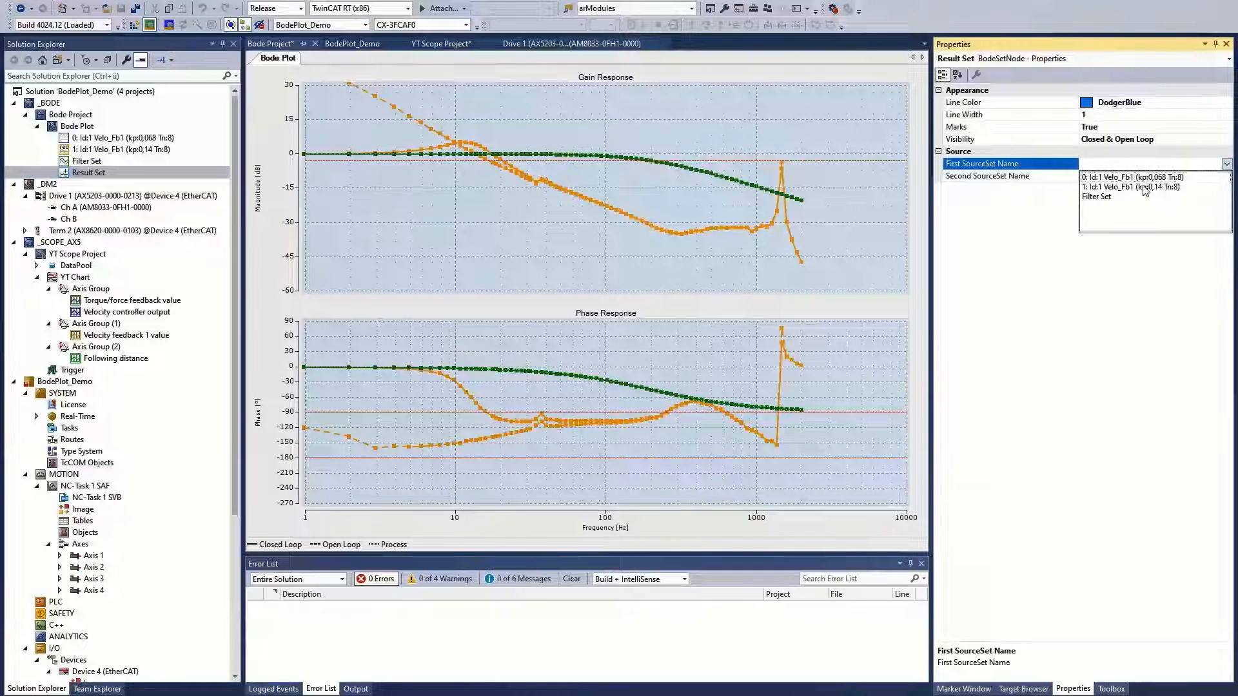
{"action": "left_click", "coordinate": [1145, 183]}
{"action": "left_click", "coordinate": [1145, 176]}
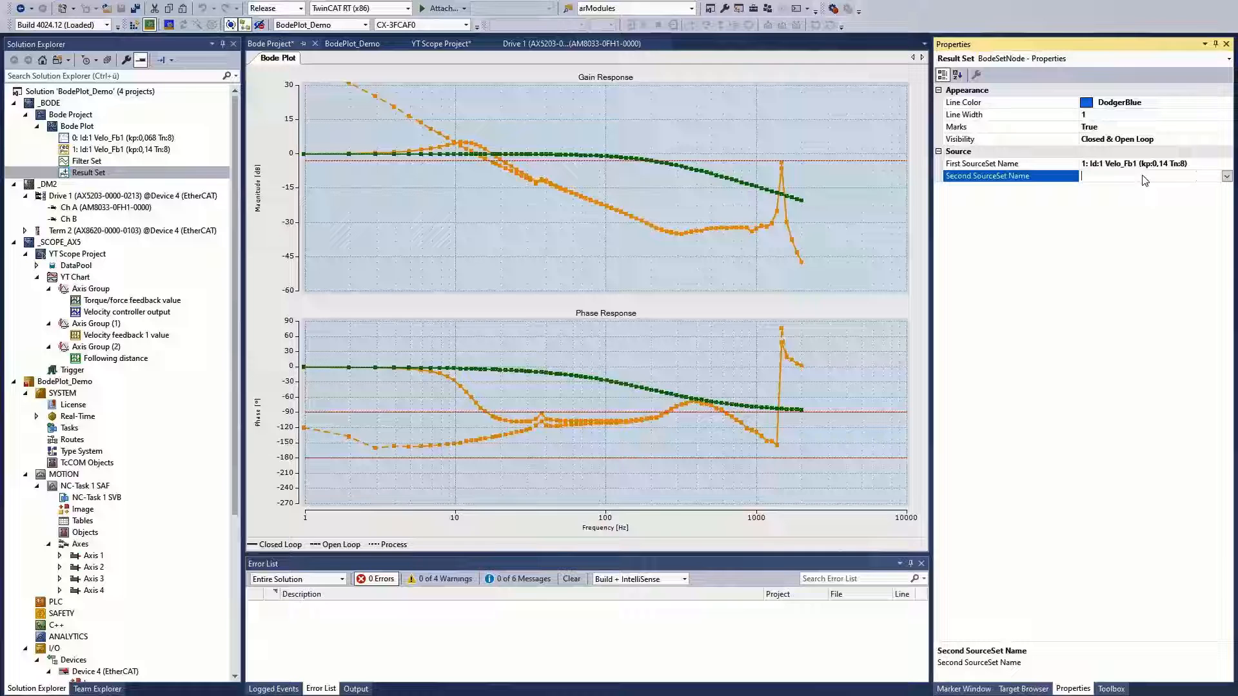
{"action": "left_click", "coordinate": [1227, 176]}
{"action": "left_click", "coordinate": [1105, 208]}
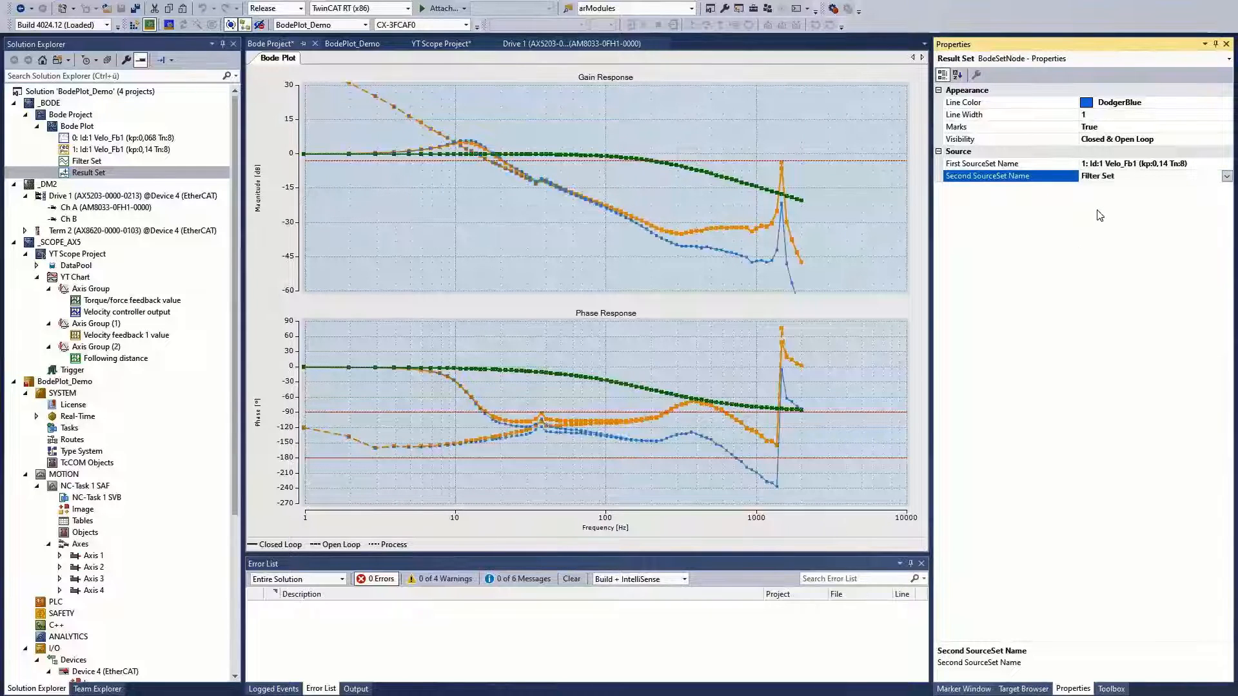
- Set the filter set's filter type to Notch
{"action": "left_click", "coordinate": [87, 161]}
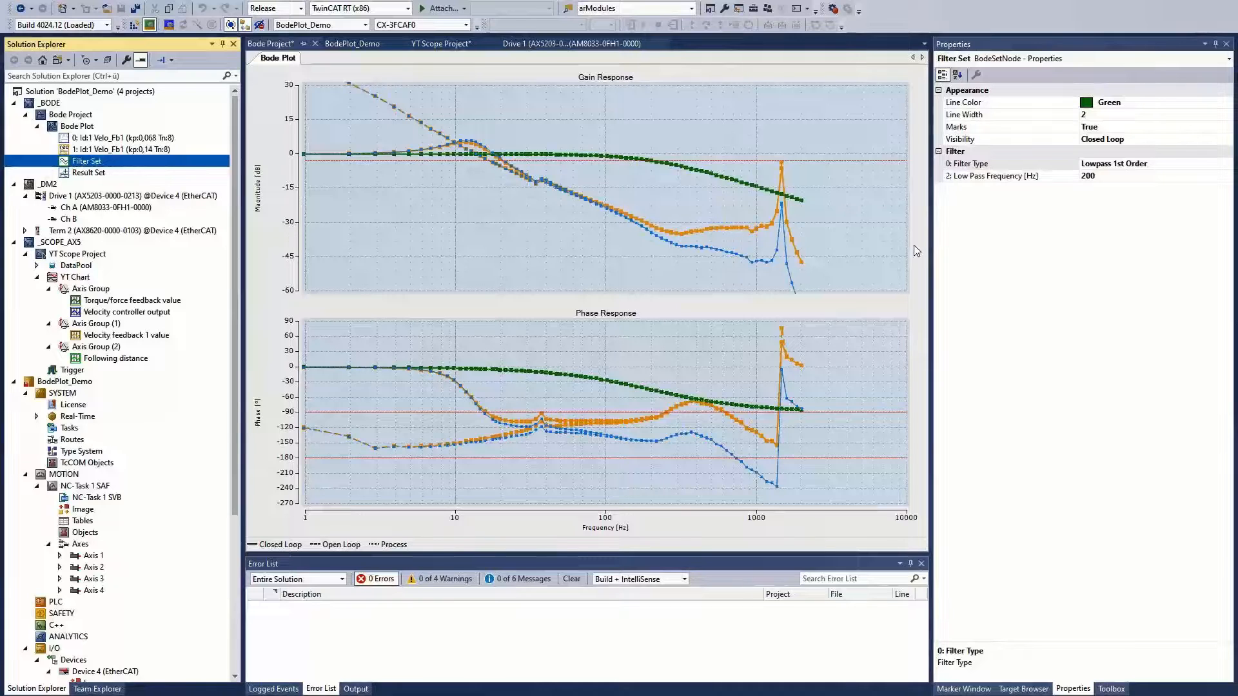
{"action": "left_click", "coordinate": [1226, 165]}
{"action": "left_click", "coordinate": [1226, 165]}
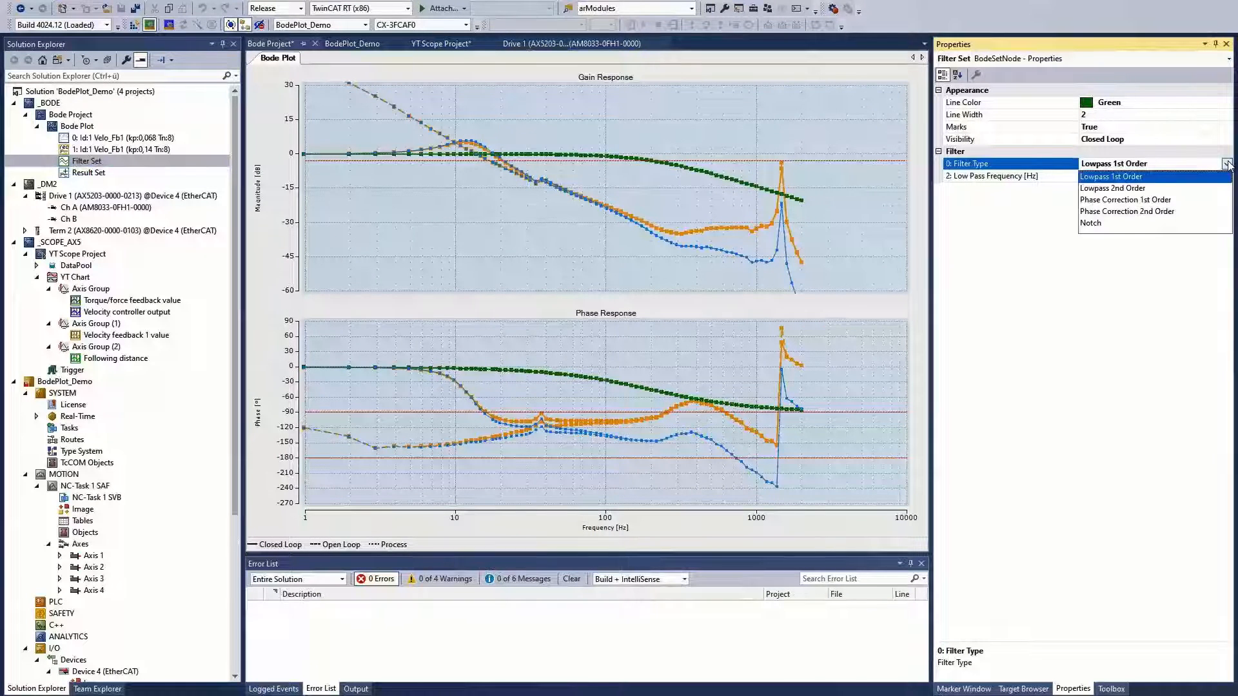
{"action": "left_click", "coordinate": [1093, 224]}
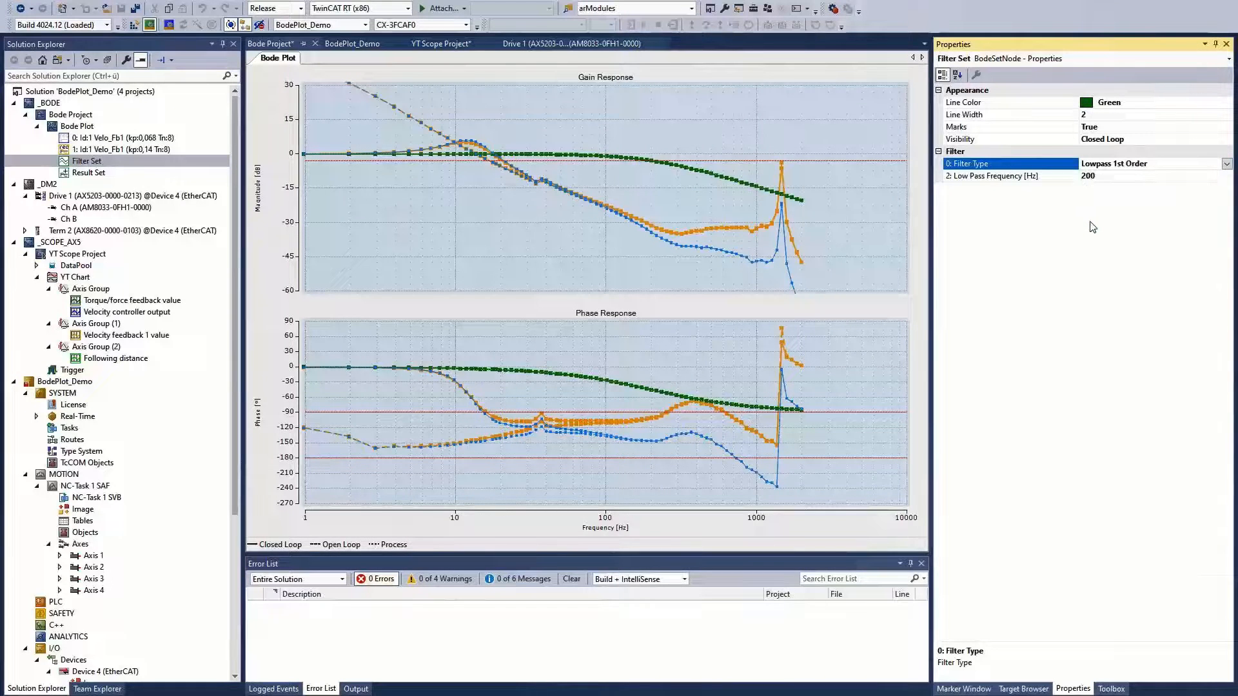
- Read the resonance peak's frequency on the gain curve and set the notch filter's frequency to 1470 Hz
{"action": "left_click", "coordinate": [783, 167]}
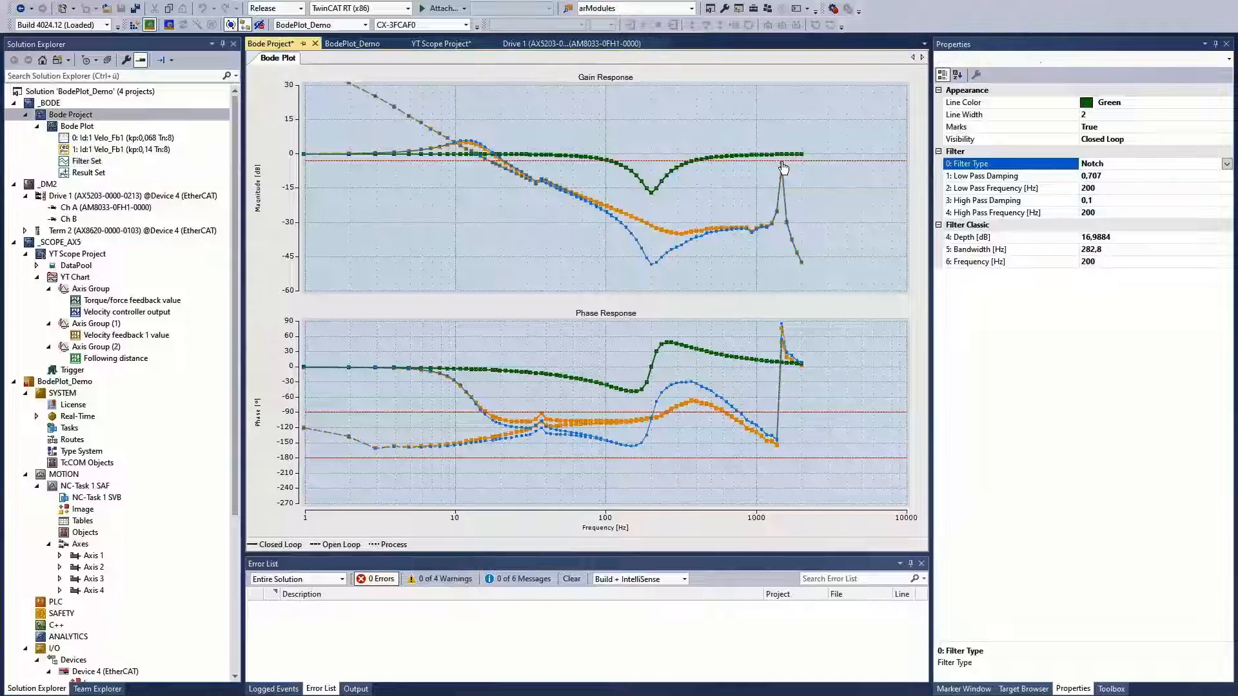
{"action": "left_click", "coordinate": [87, 162]}
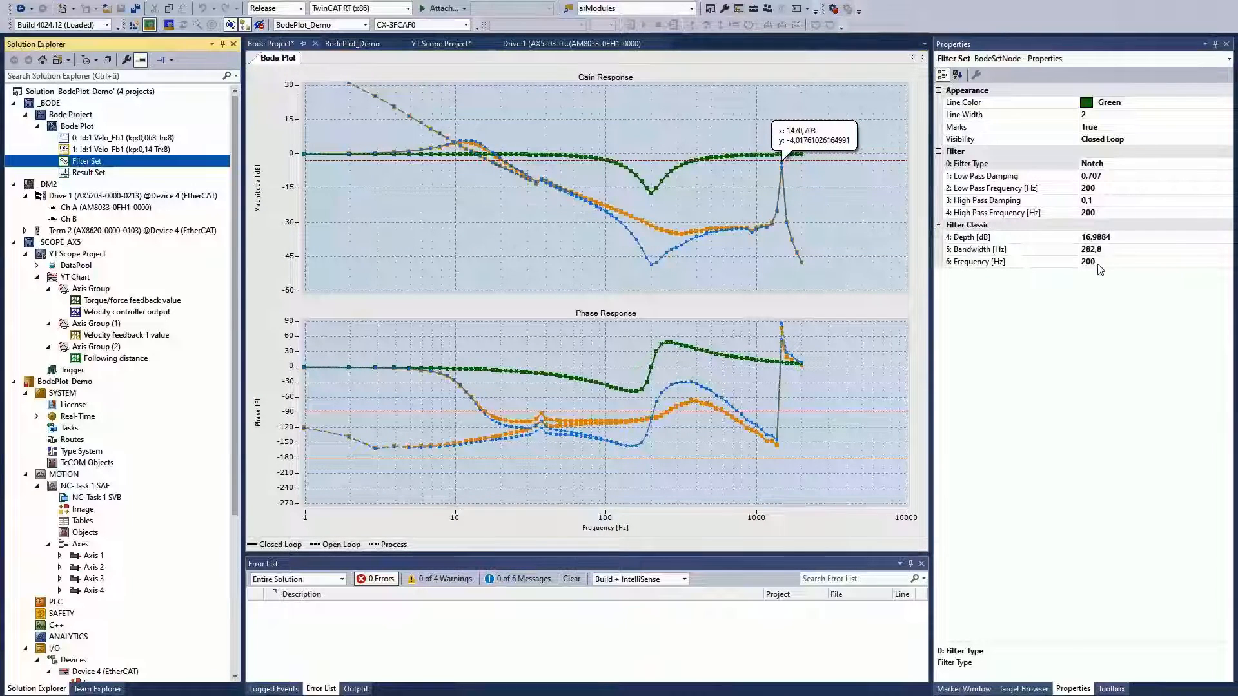
{"action": "left_click", "coordinate": [1117, 262]}
{"action": "type", "text": "1470"}
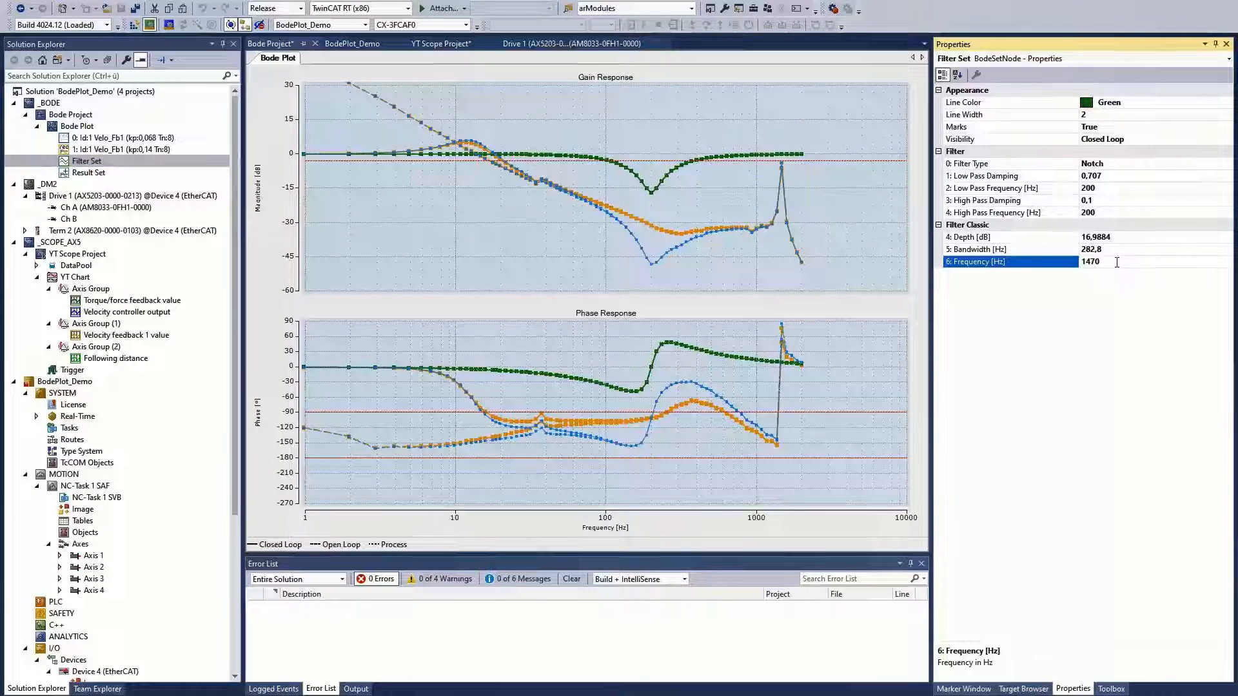
{"action": "key", "text": "Return"}
- Set the notch filter set's bandwidth to 750 Hz and its depth to 35 dB
{"action": "left_click", "coordinate": [1121, 250]}
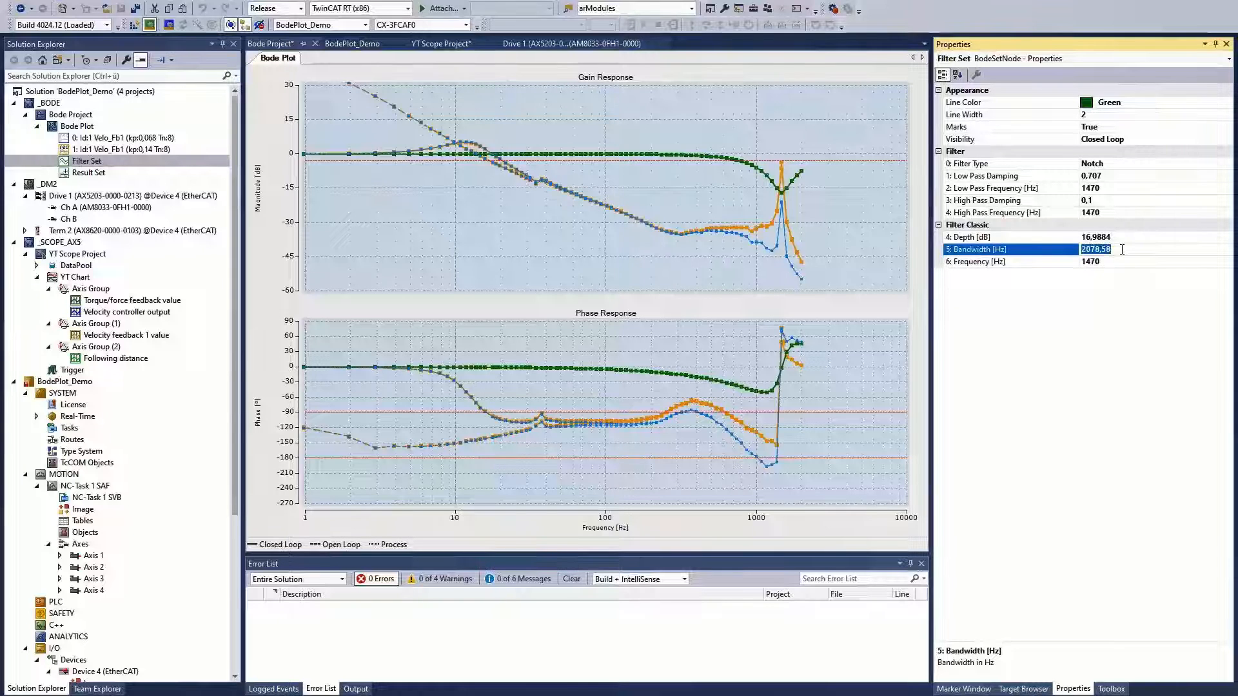
{"action": "type", "text": "750"}
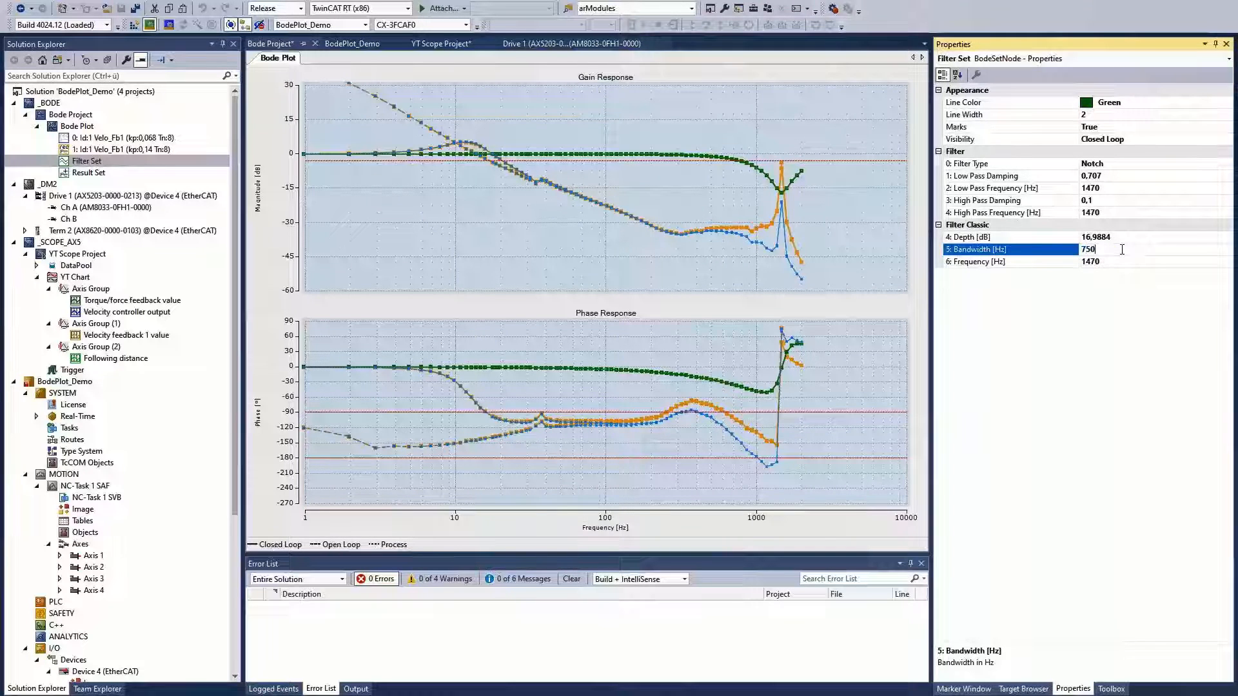
{"action": "key", "text": "Return"}
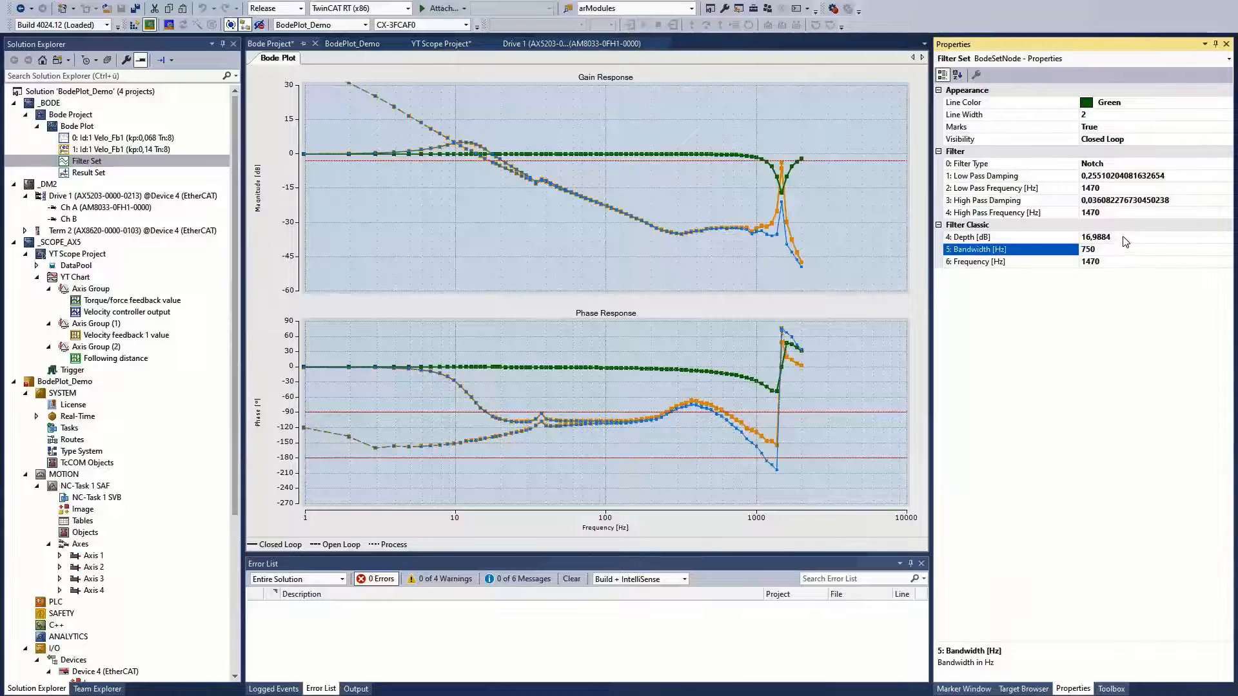
{"action": "left_click", "coordinate": [1123, 237]}
{"action": "type", "text": "35"}
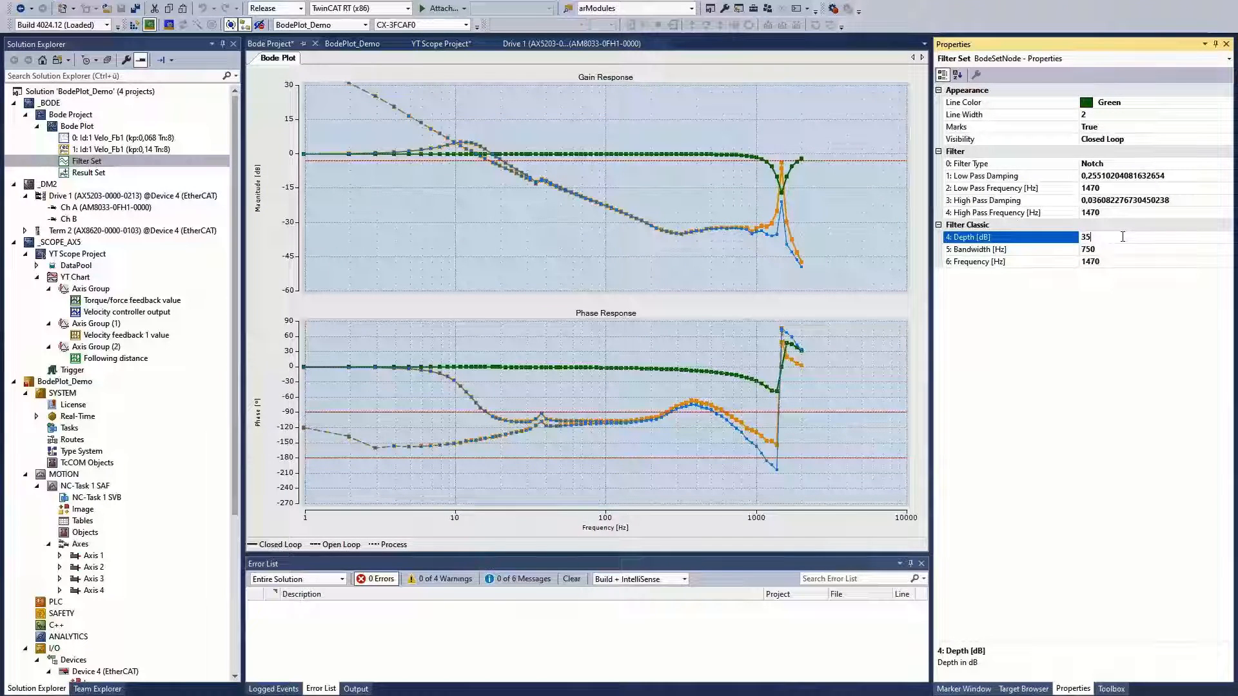
{"action": "key", "text": "Return"}
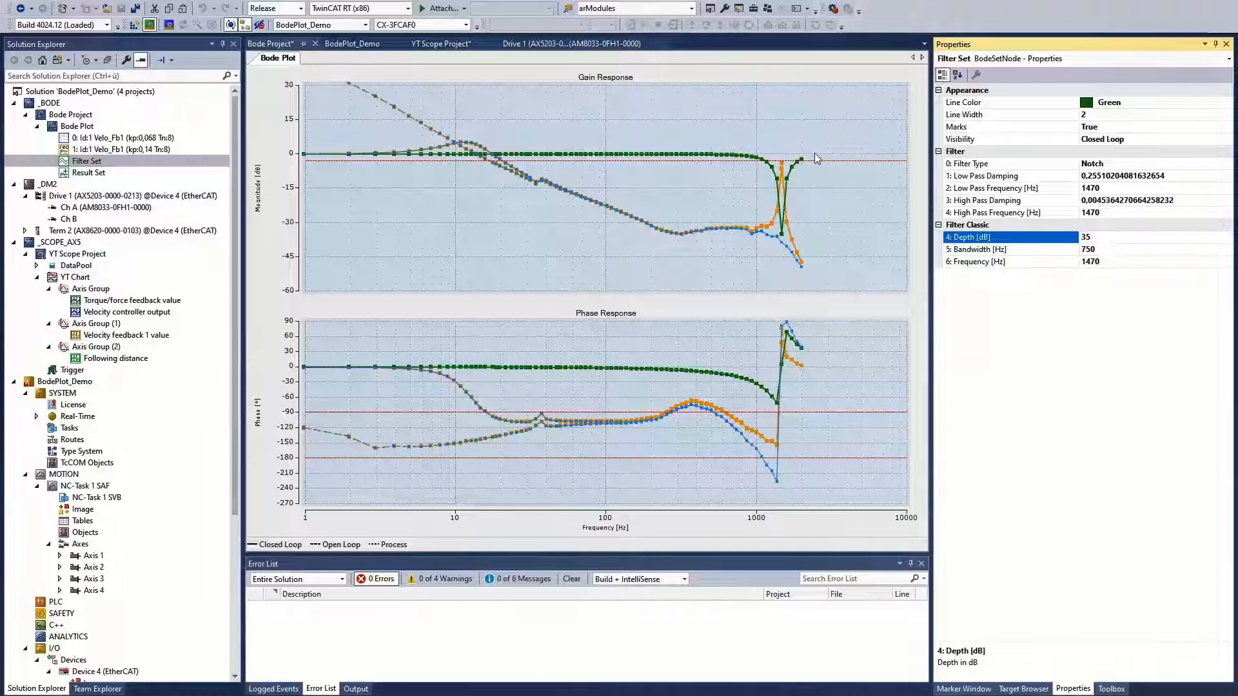
- In Drive 1's current controller, open the torque command value filter and set Filter 0 to Notch
{"action": "left_click", "coordinate": [558, 41]}
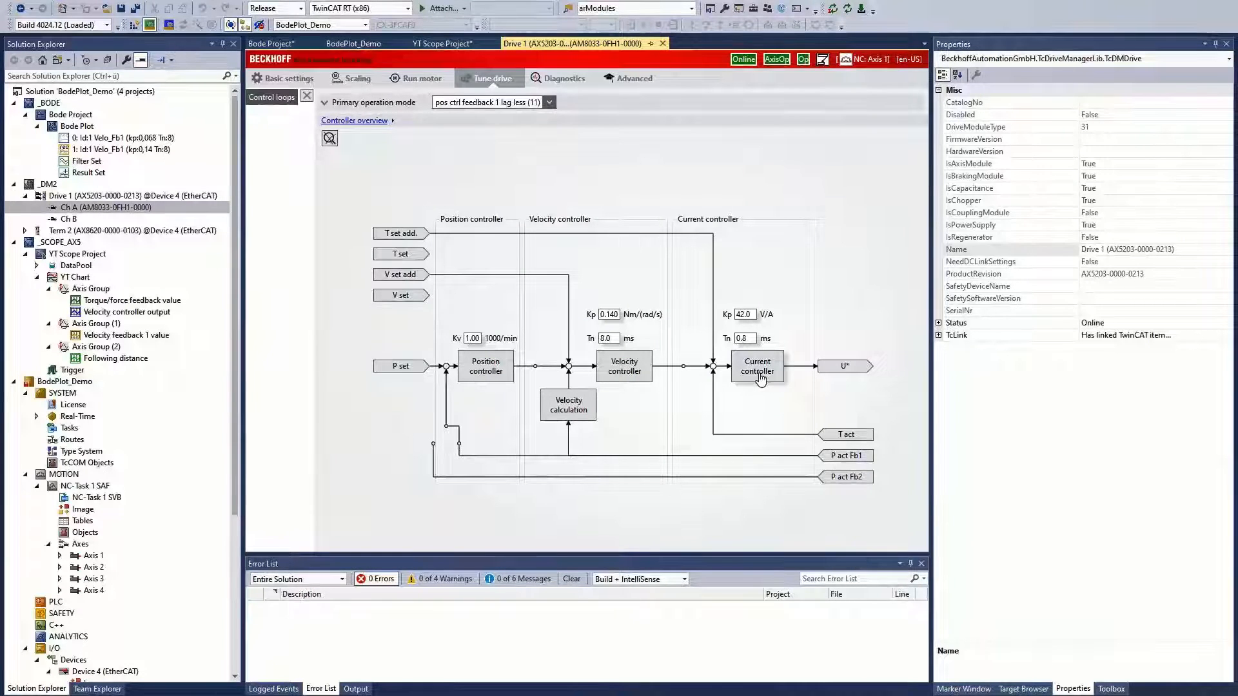
{"action": "left_click", "coordinate": [760, 374]}
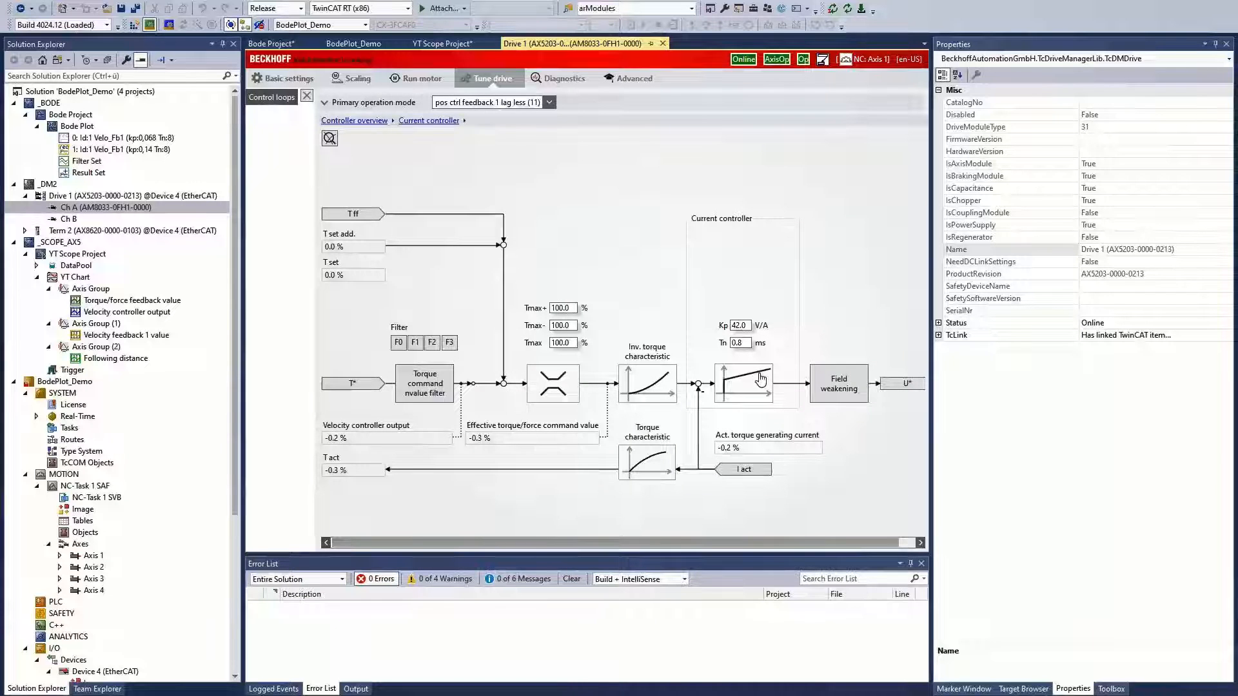
{"action": "left_click", "coordinate": [398, 344]}
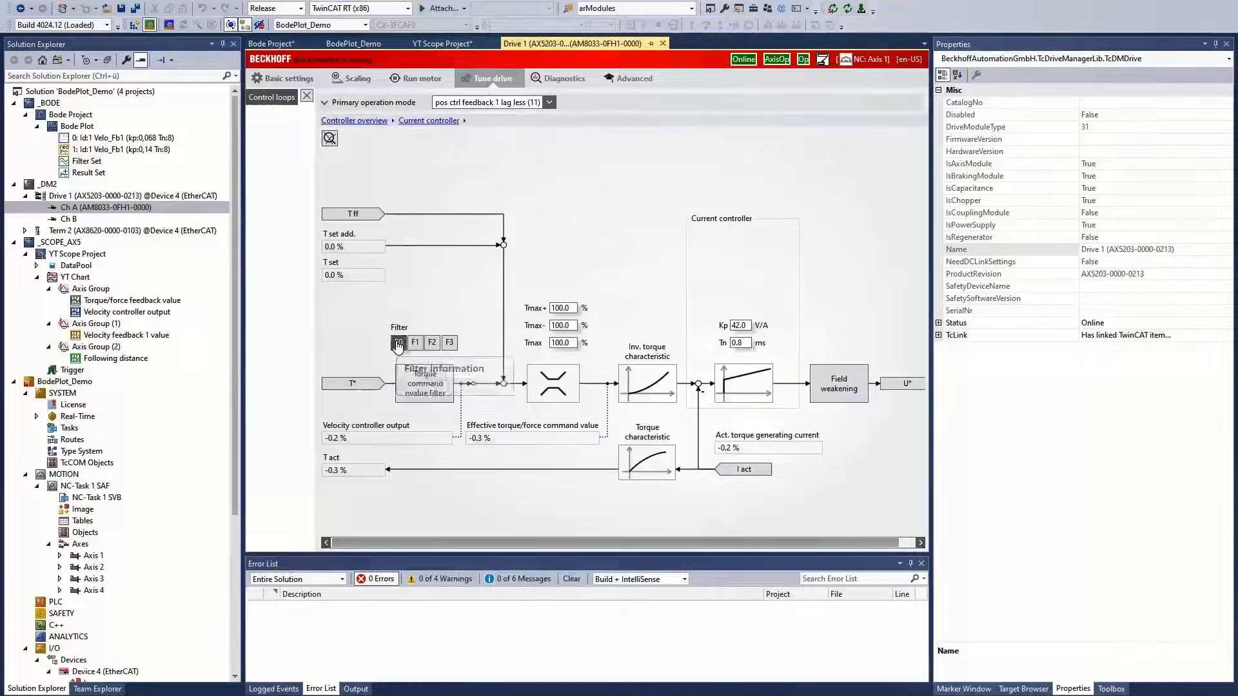
{"action": "left_click", "coordinate": [446, 173]}
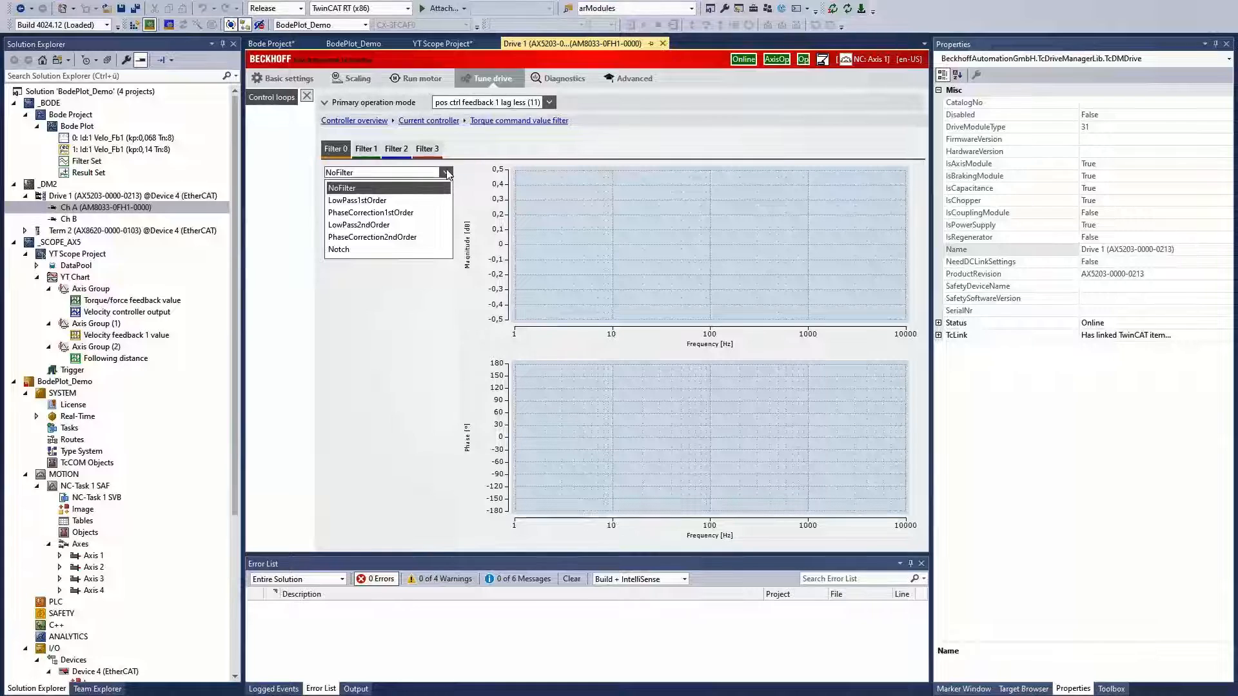
{"action": "left_click", "coordinate": [344, 250]}
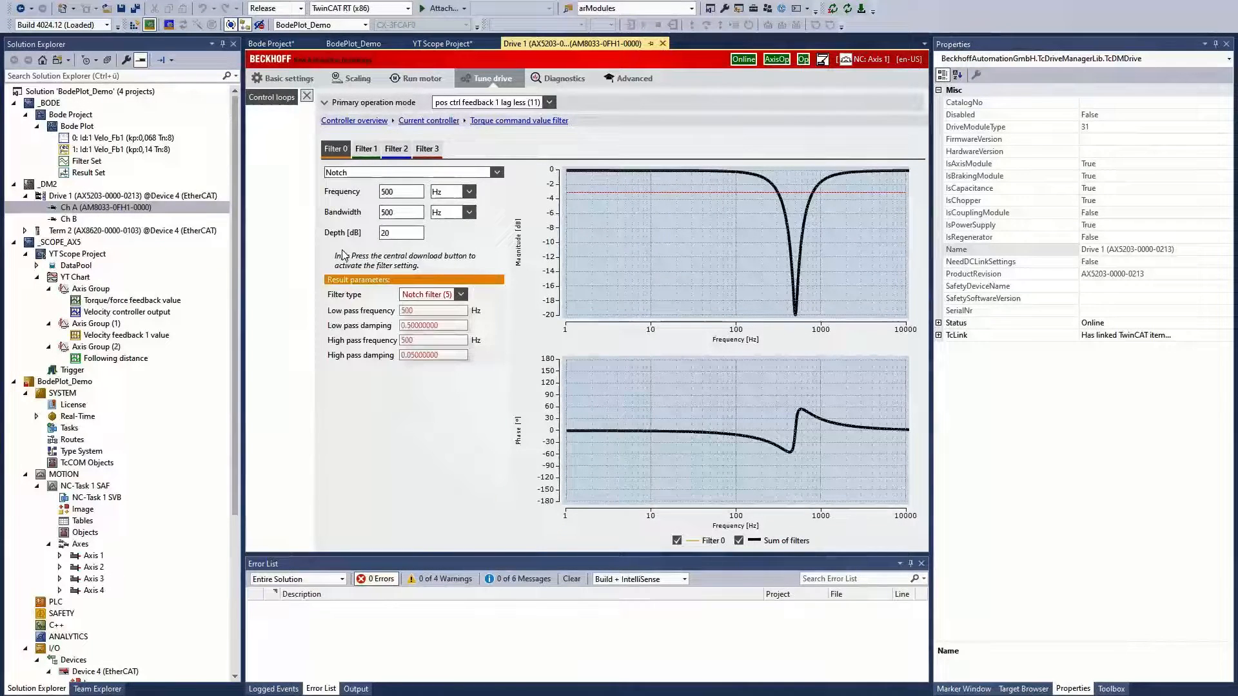
- Give the drive's Filter 0 notch a frequency of 1470 Hz, a bandwidth of 750 Hz and a depth of 35 dB
{"action": "double_click", "coordinate": [400, 192]}
{"action": "type", "text": "1470"}
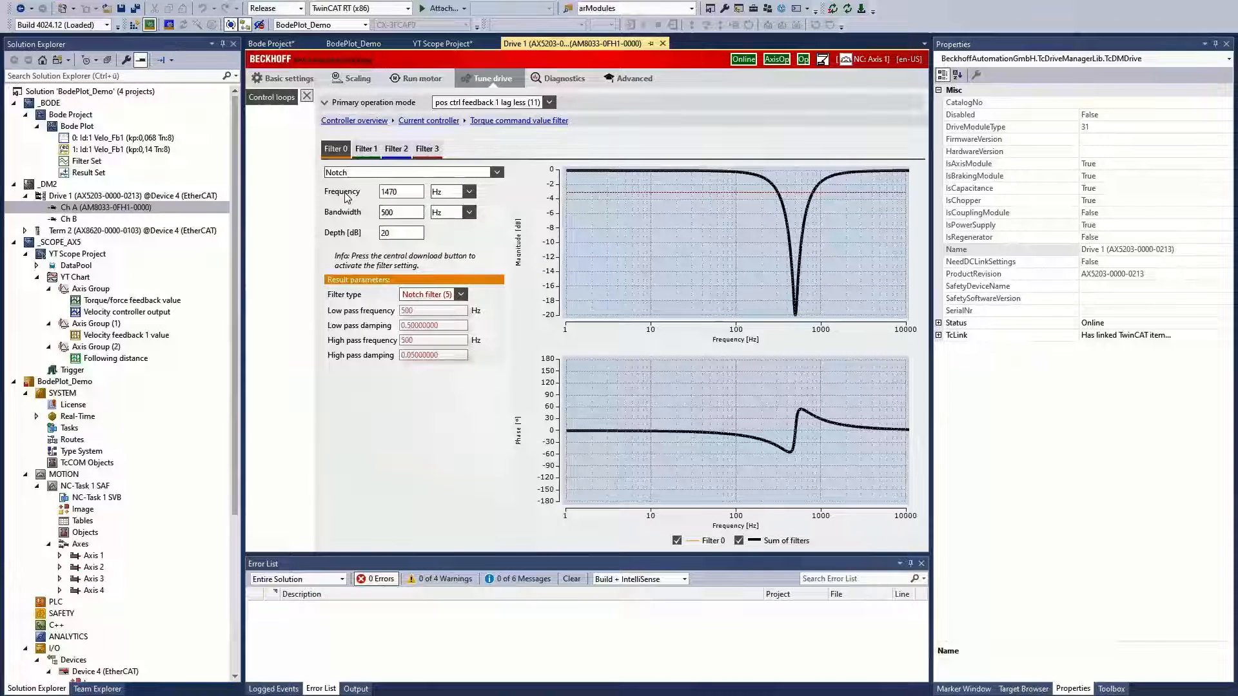
{"action": "left_click", "coordinate": [399, 213]}
{"action": "double_click", "coordinate": [400, 213]}
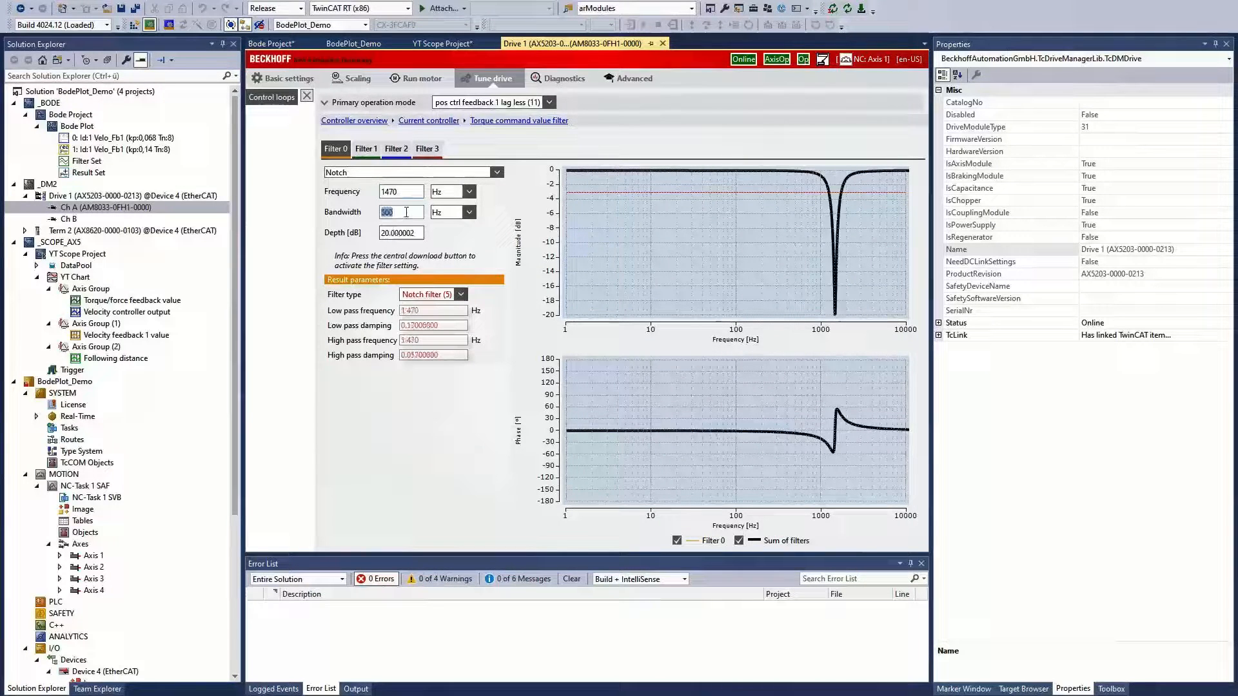
{"action": "type", "text": "75"}
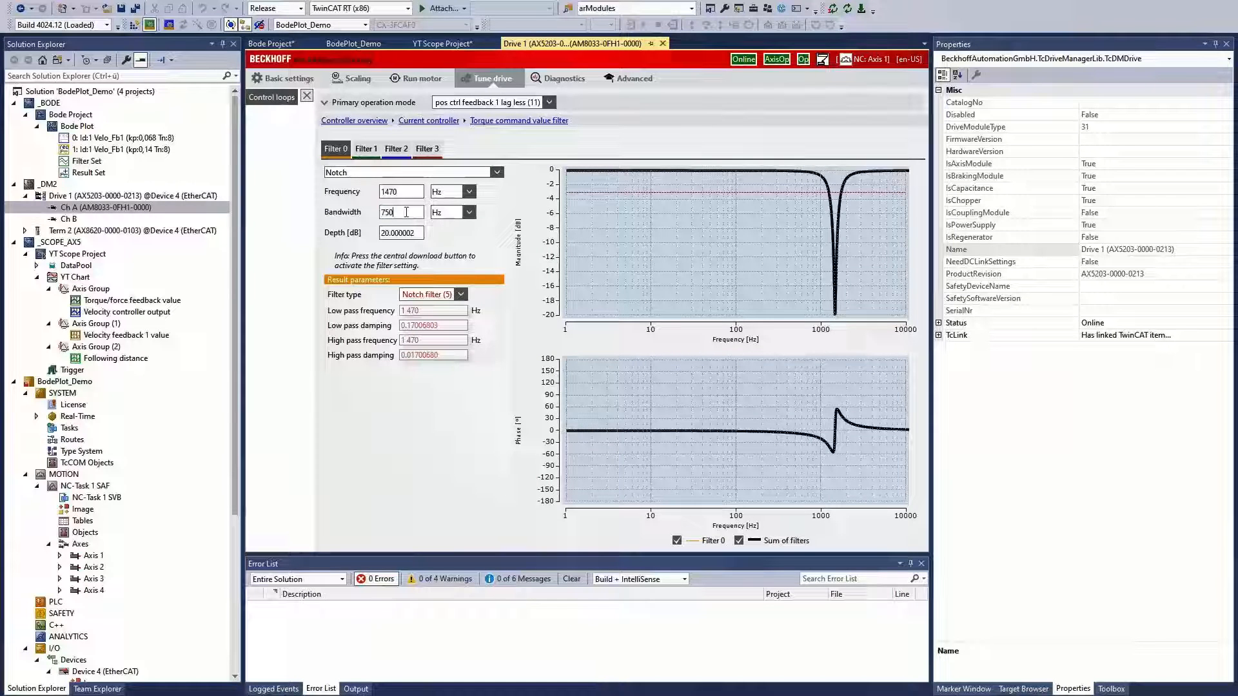
{"action": "double_click", "coordinate": [419, 232]}
{"action": "type", "text": "35"}
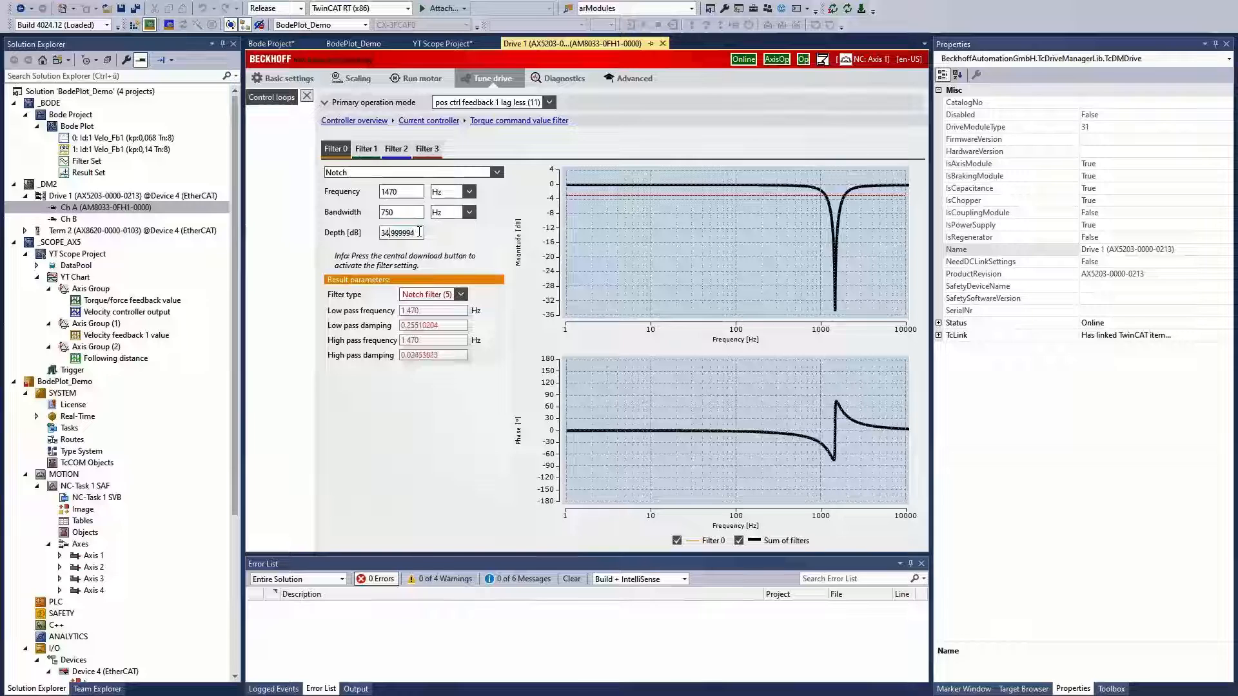
- Download the Filter 0 notch parameters to Drive 1 and accept downloading all visible parameters
{"action": "double_click", "coordinate": [413, 214]}
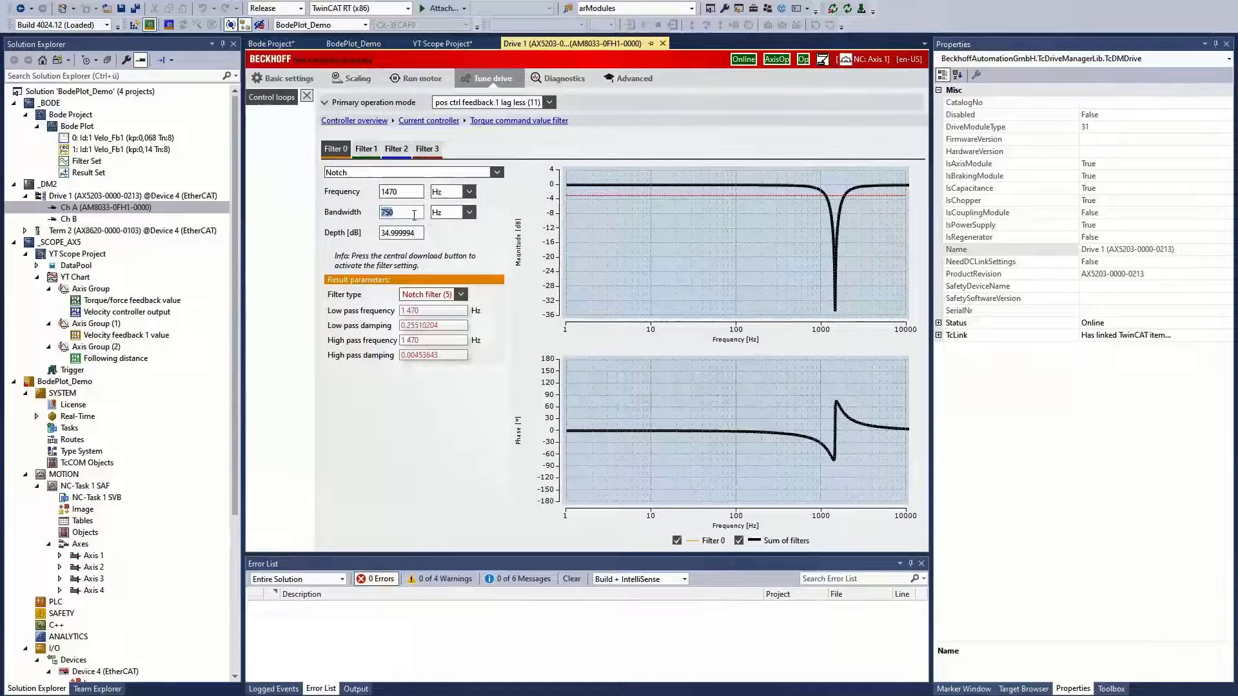
{"action": "left_click", "coordinate": [860, 10]}
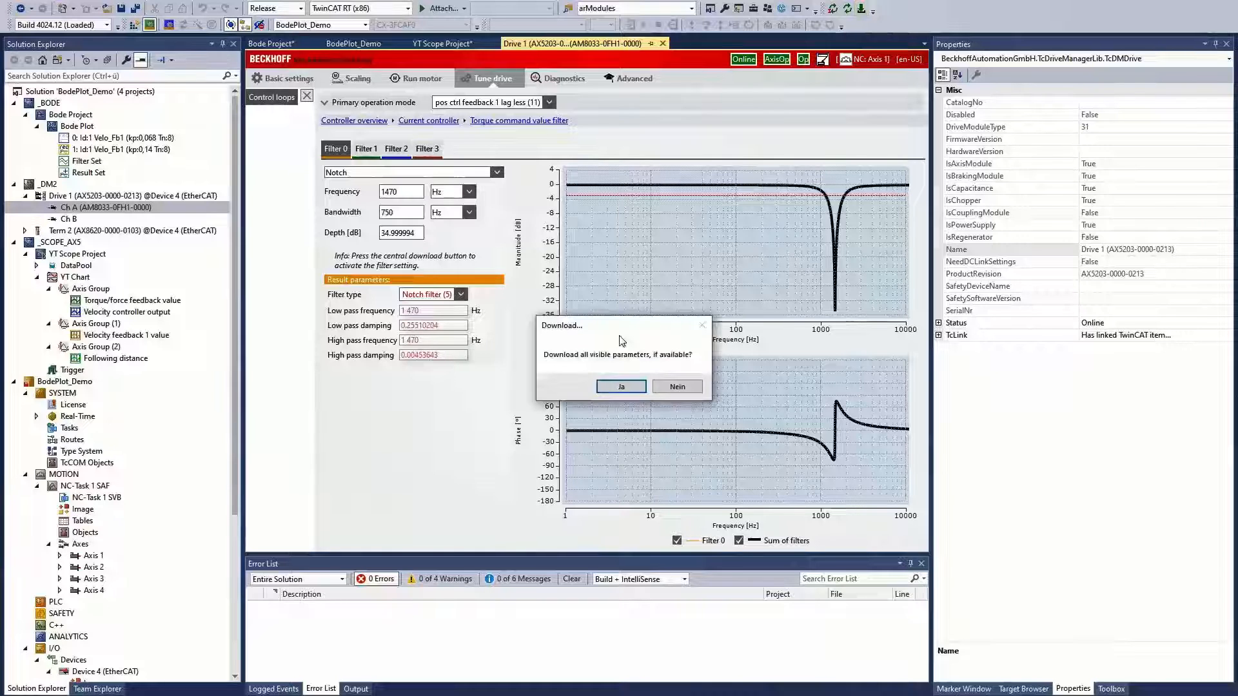
{"action": "left_click", "coordinate": [622, 388]}
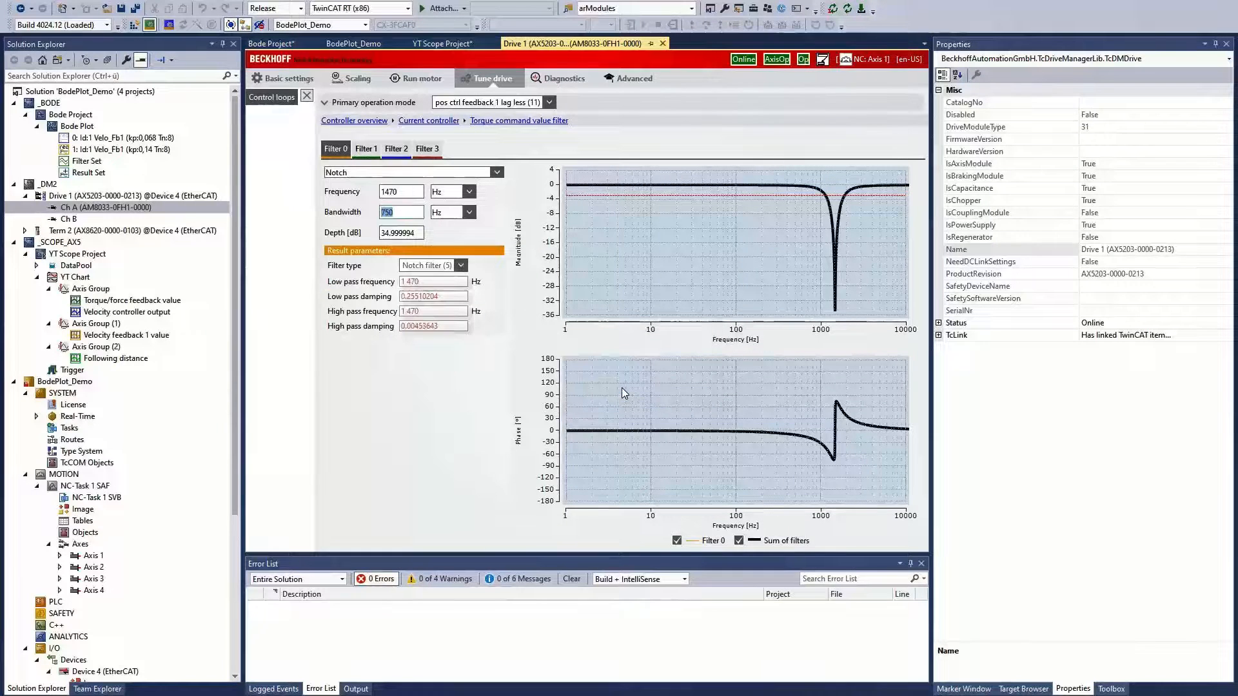
- Open the Bode Project's Bode plot and run a new measurement with the drive's notch filter active
{"action": "left_click", "coordinate": [80, 127]}
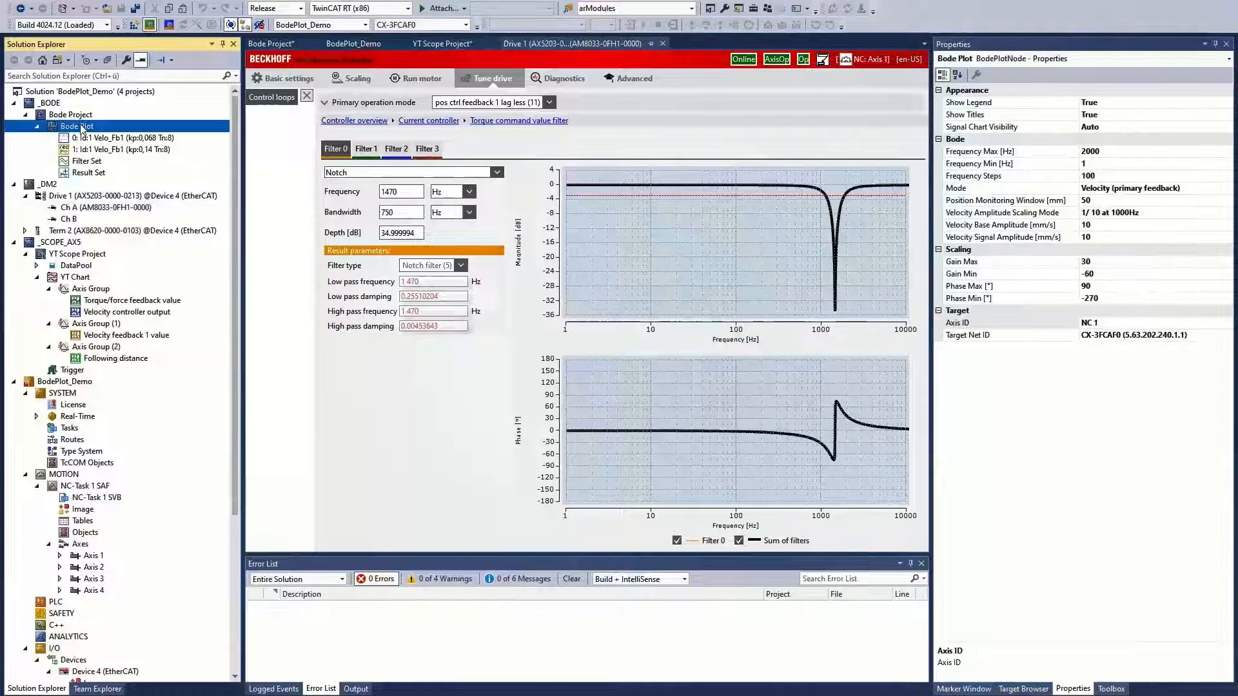
{"action": "double_click", "coordinate": [82, 127]}
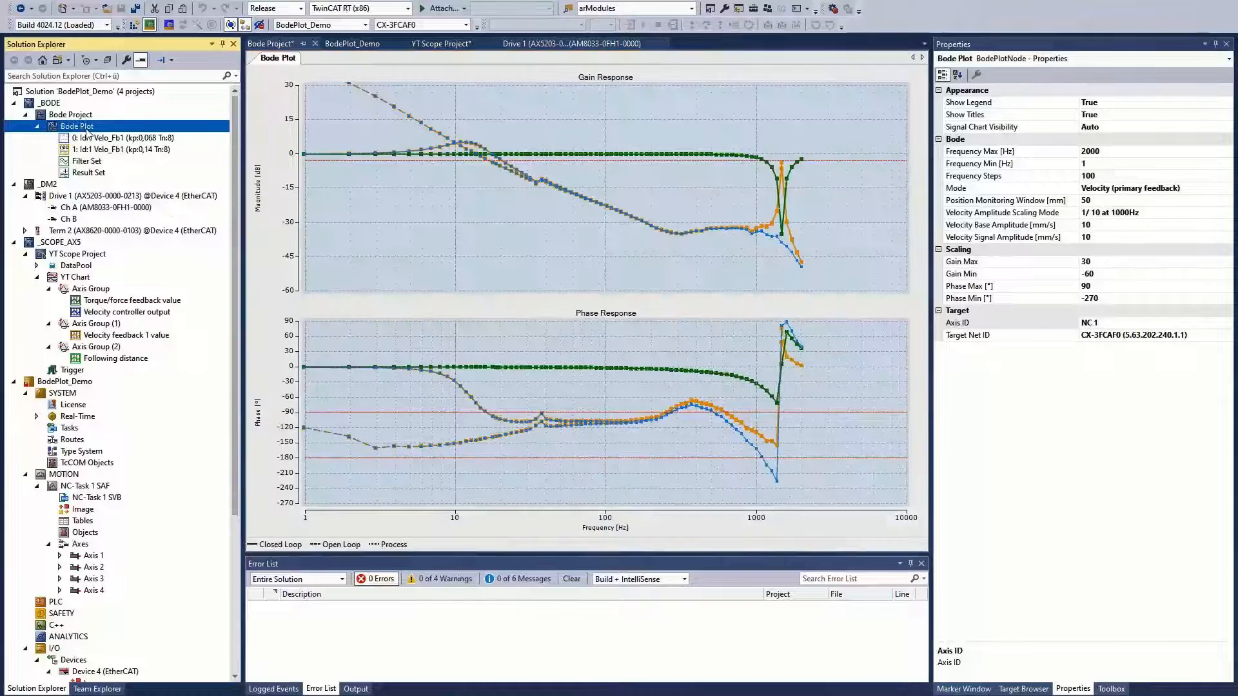
{"action": "left_click", "coordinate": [833, 9]}
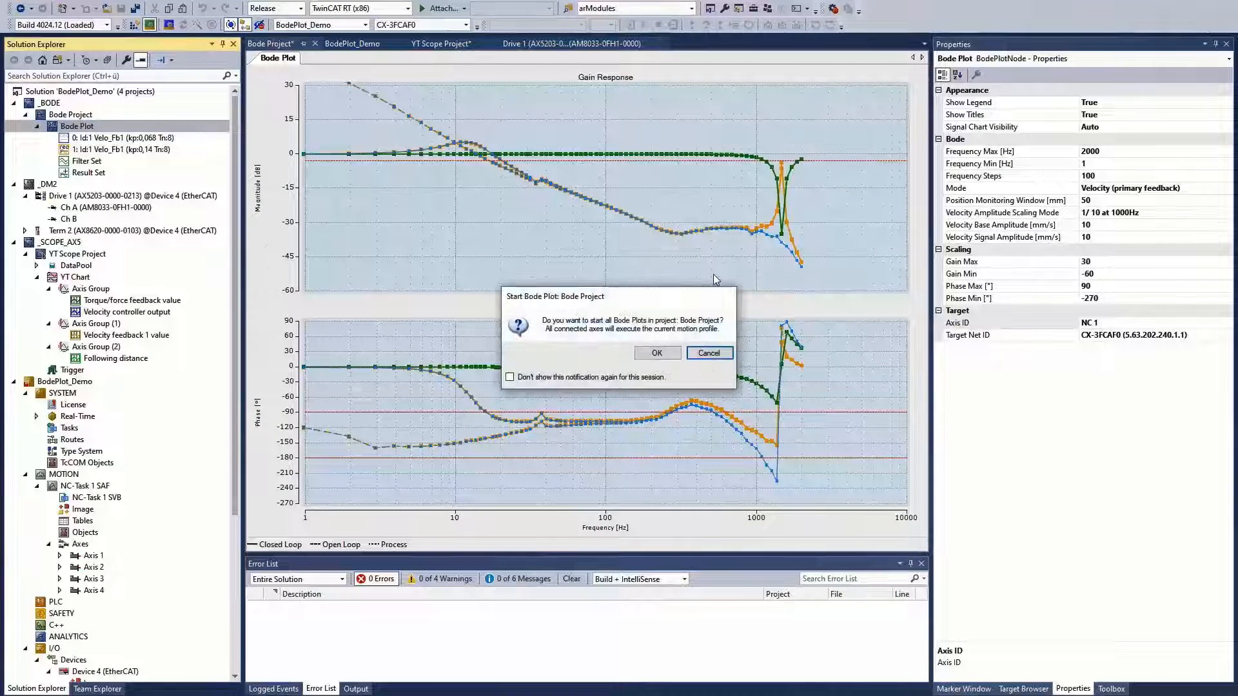
{"action": "left_click", "coordinate": [656, 353]}
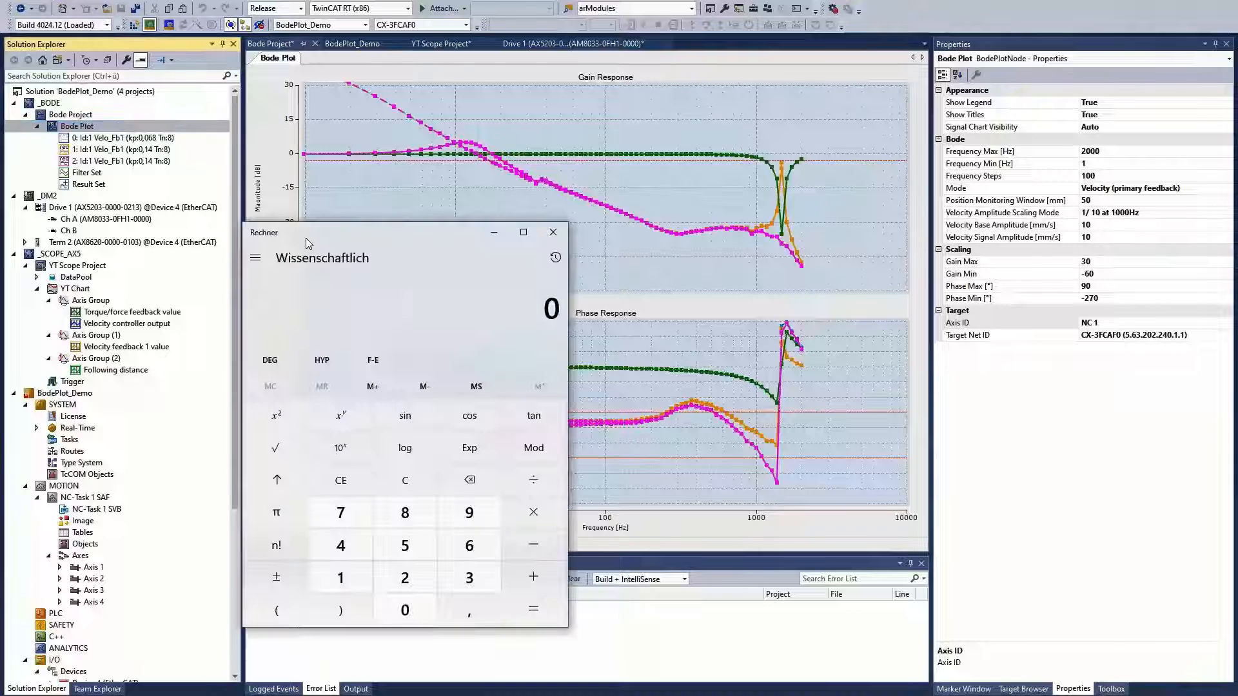
- Calculate 25 / 1,46 × 0,068 in the calculator to get the new proportional gain, and close it
{"action": "type", "text": "25"}
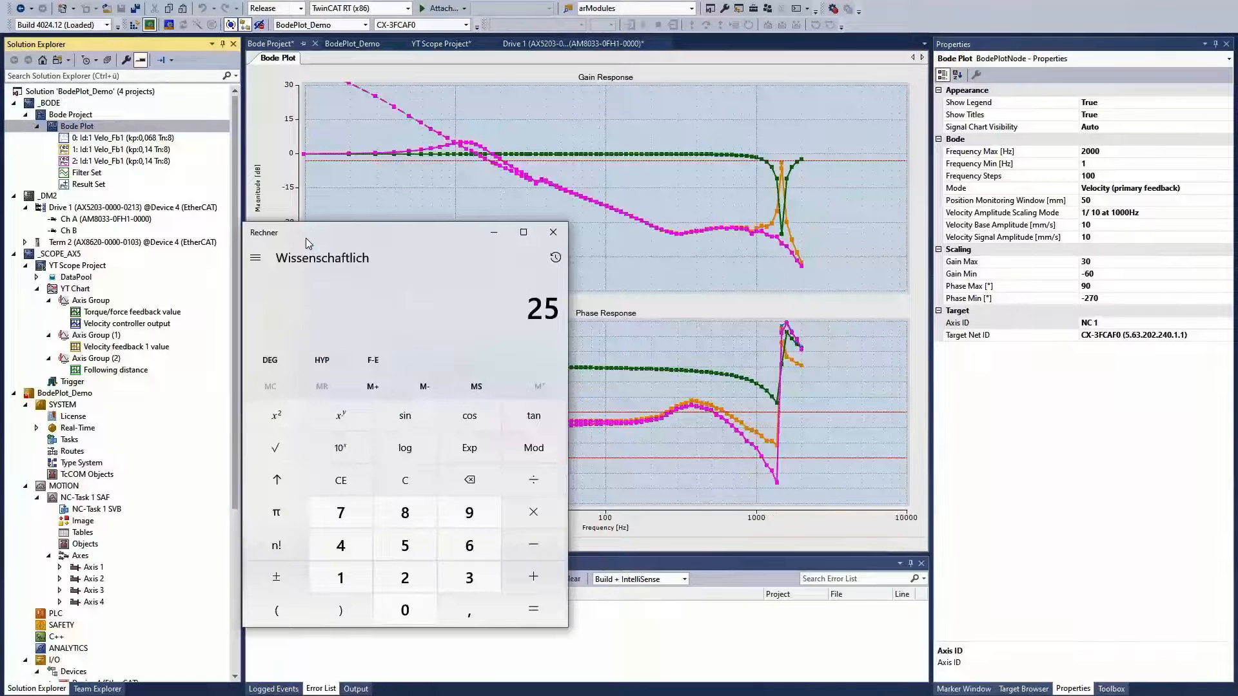
{"action": "type", "text": "/1,46"}
{"action": "key", "text": "Return"}
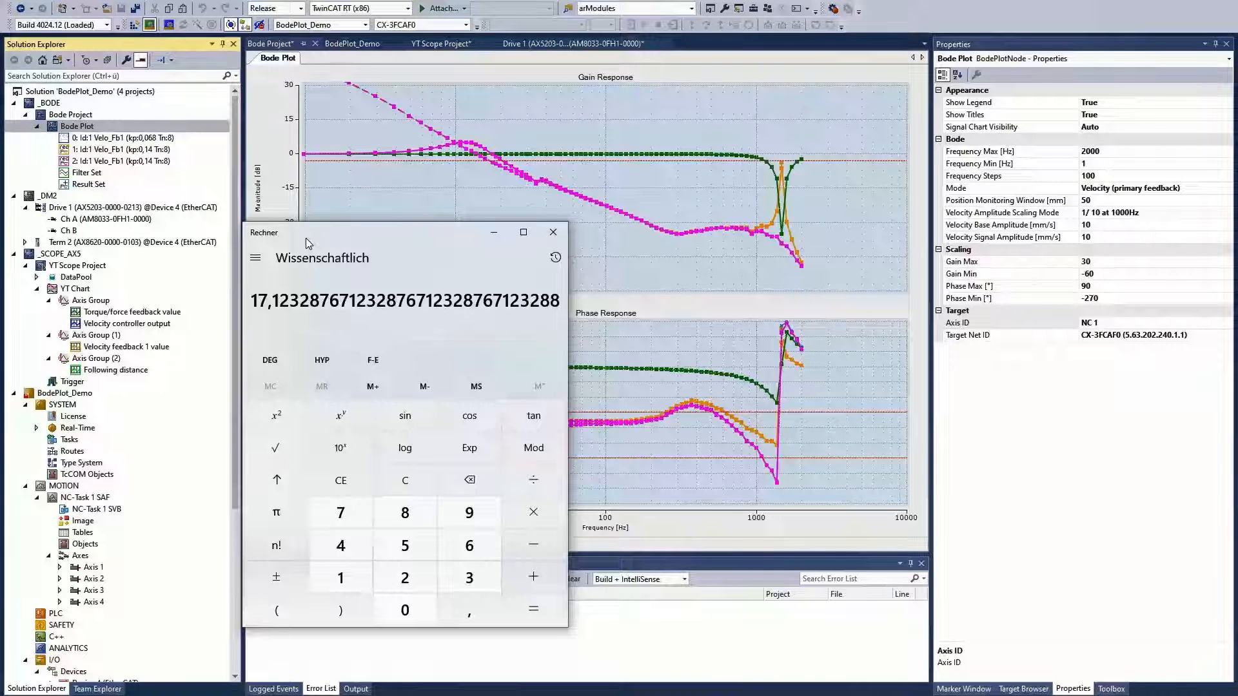
{"action": "type", "text": "*"}
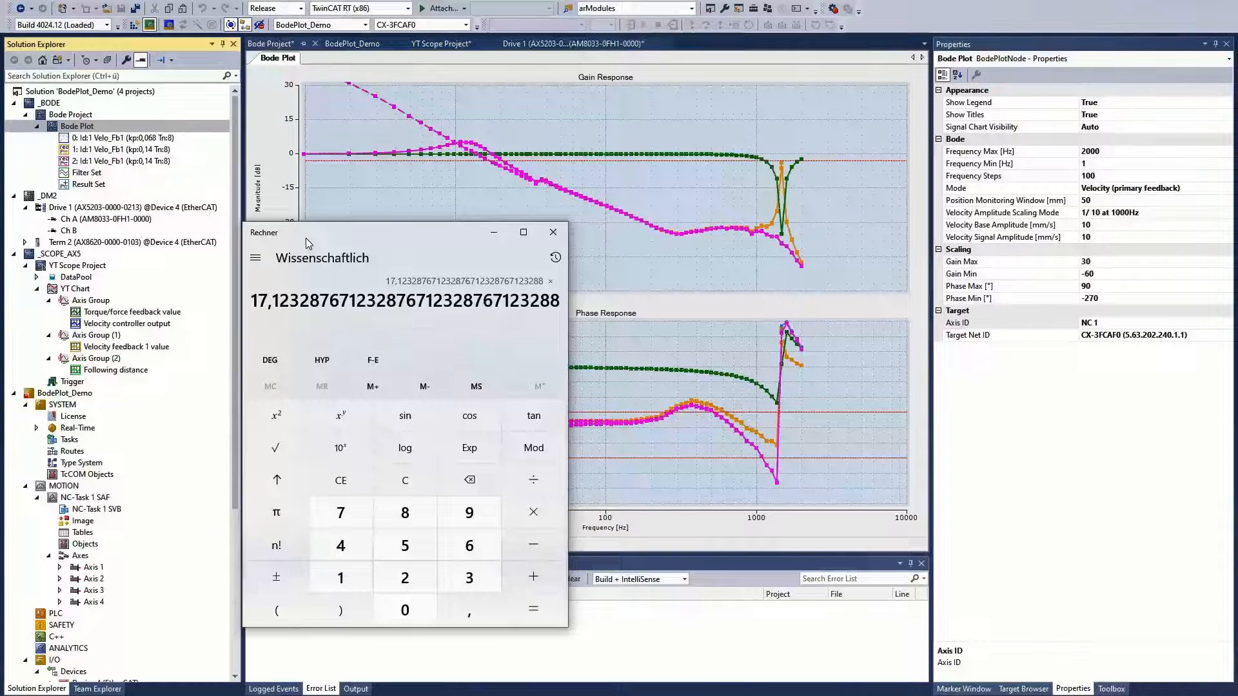
{"action": "type", "text": "0,0"}
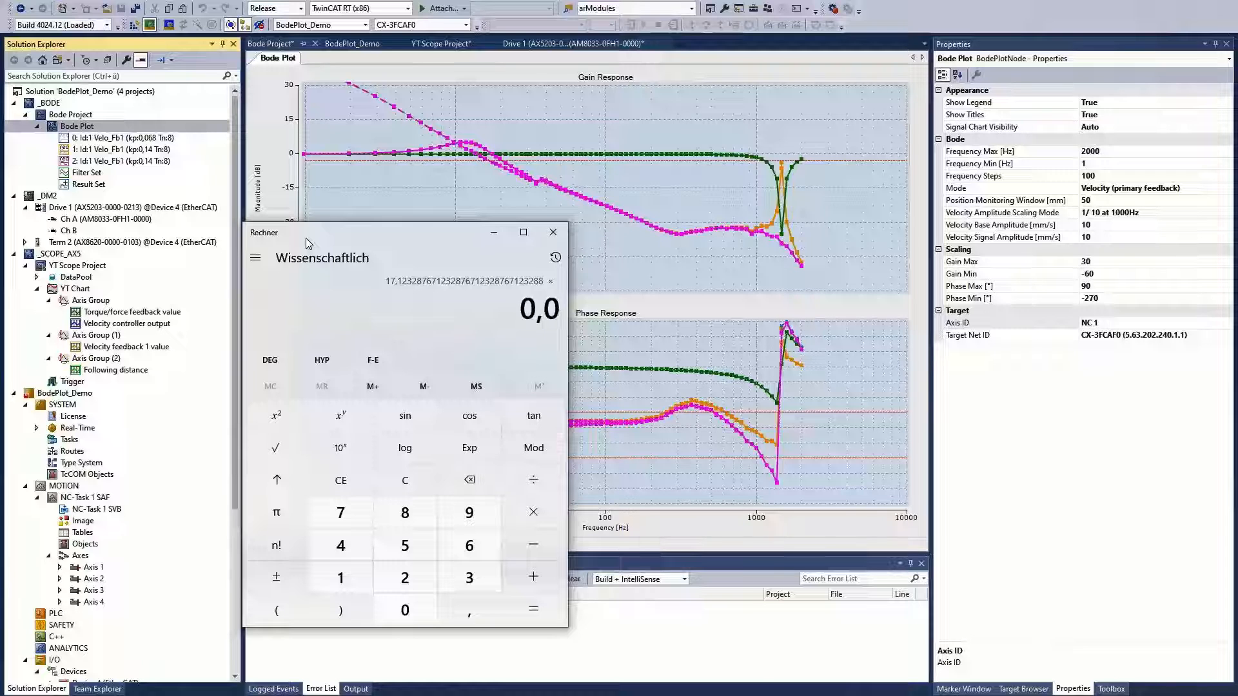
{"action": "type", "text": "68"}
{"action": "key", "text": "Return"}
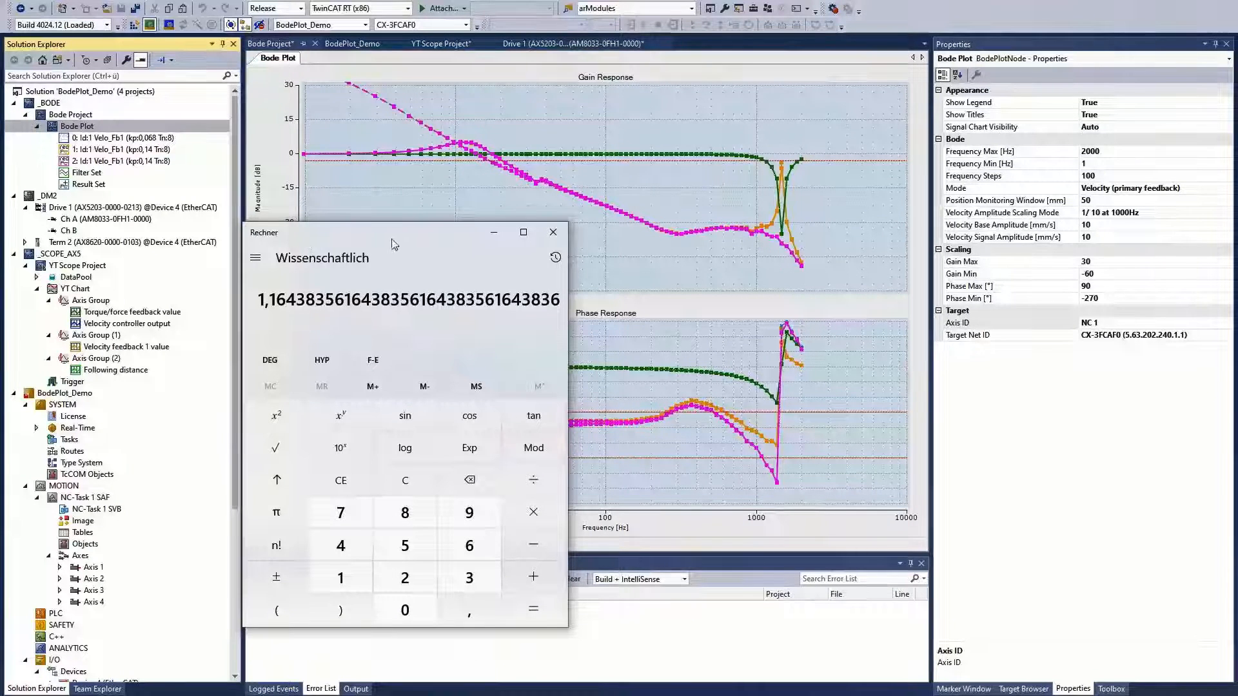
{"action": "left_click", "coordinate": [554, 237]}
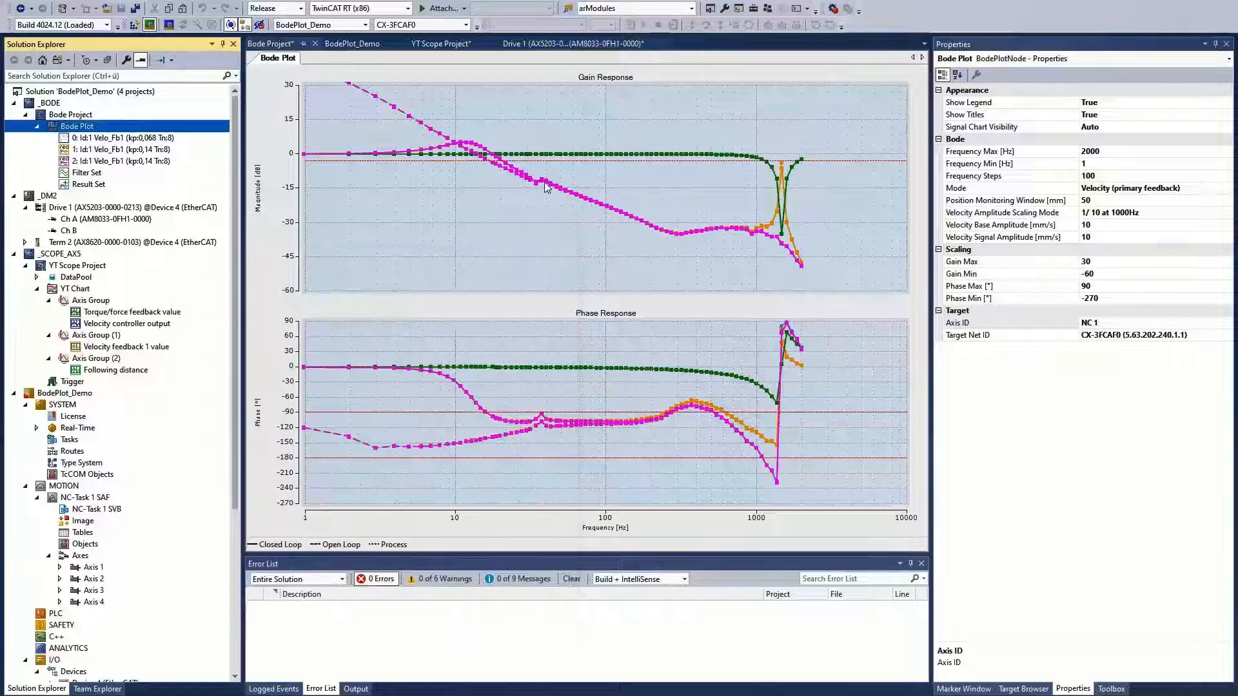
- Return to Drive 1's controller overview and set the velocity controller's Kp to 1.160 Nm/(rad/s)
{"action": "left_click", "coordinate": [563, 44]}
{"action": "left_click", "coordinate": [324, 122]}
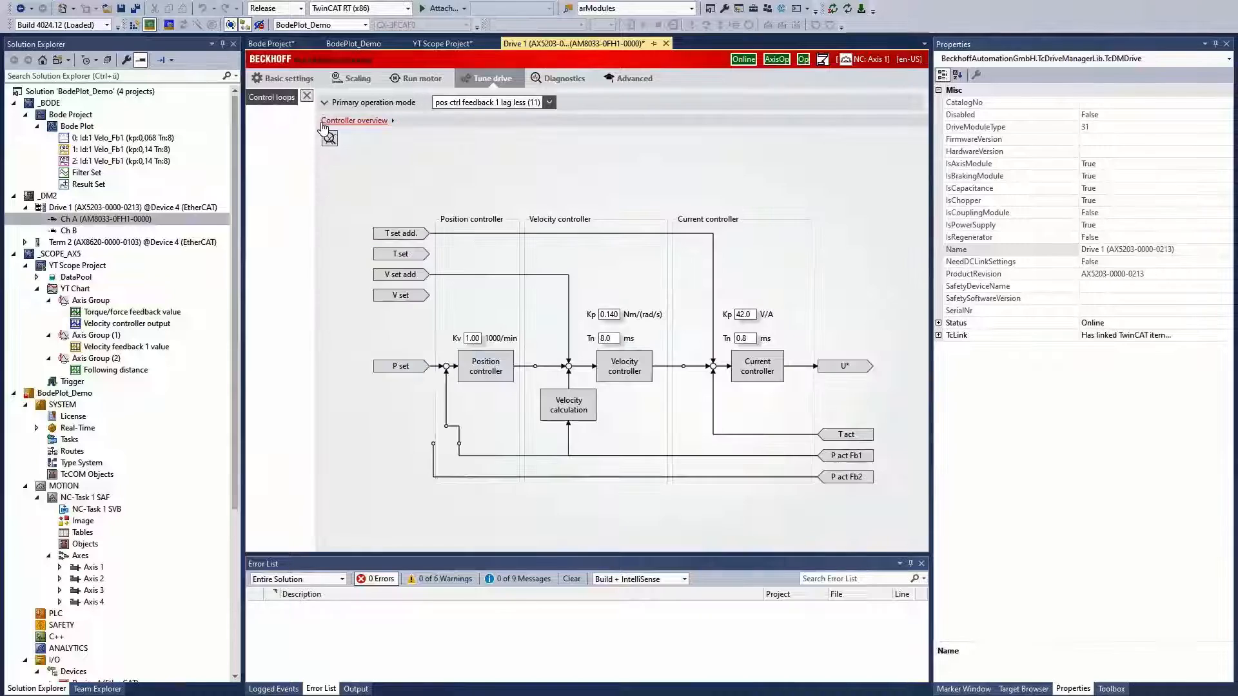
{"action": "double_click", "coordinate": [612, 316]}
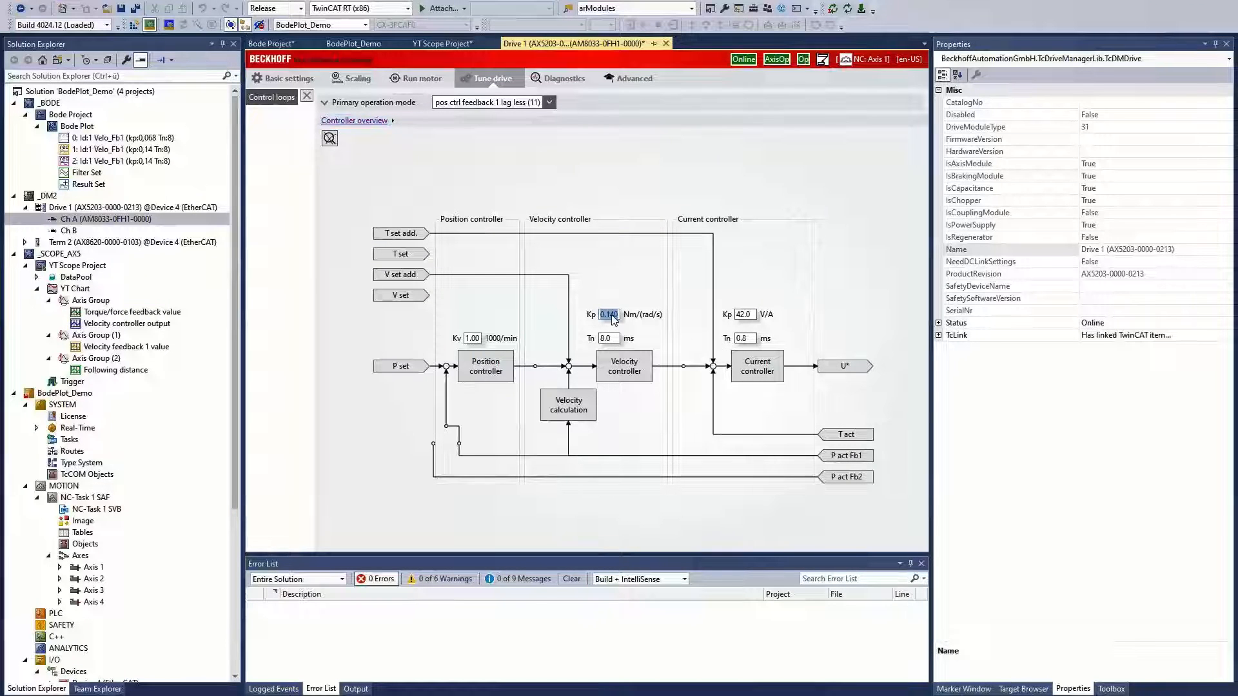
{"action": "type", "text": "1.160"}
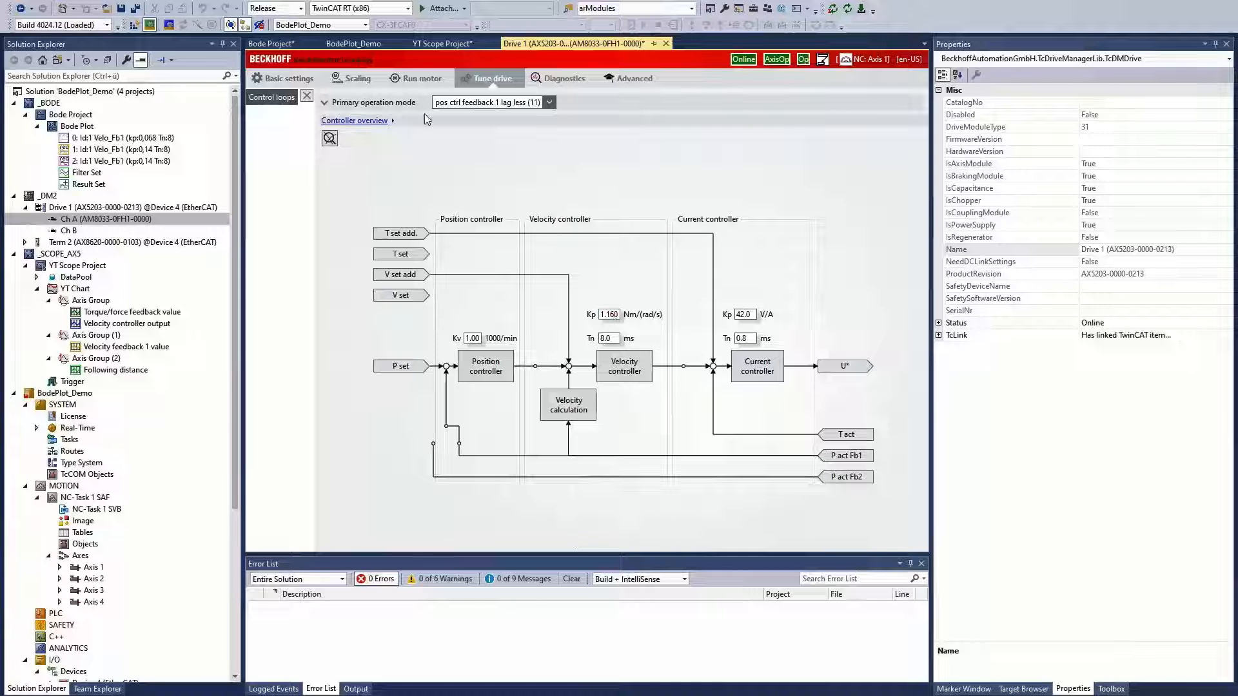
- In the Bode project, set the visibility of measurement 1, the Filter Set and the Result Set to Invisible
{"action": "left_click", "coordinate": [271, 45]}
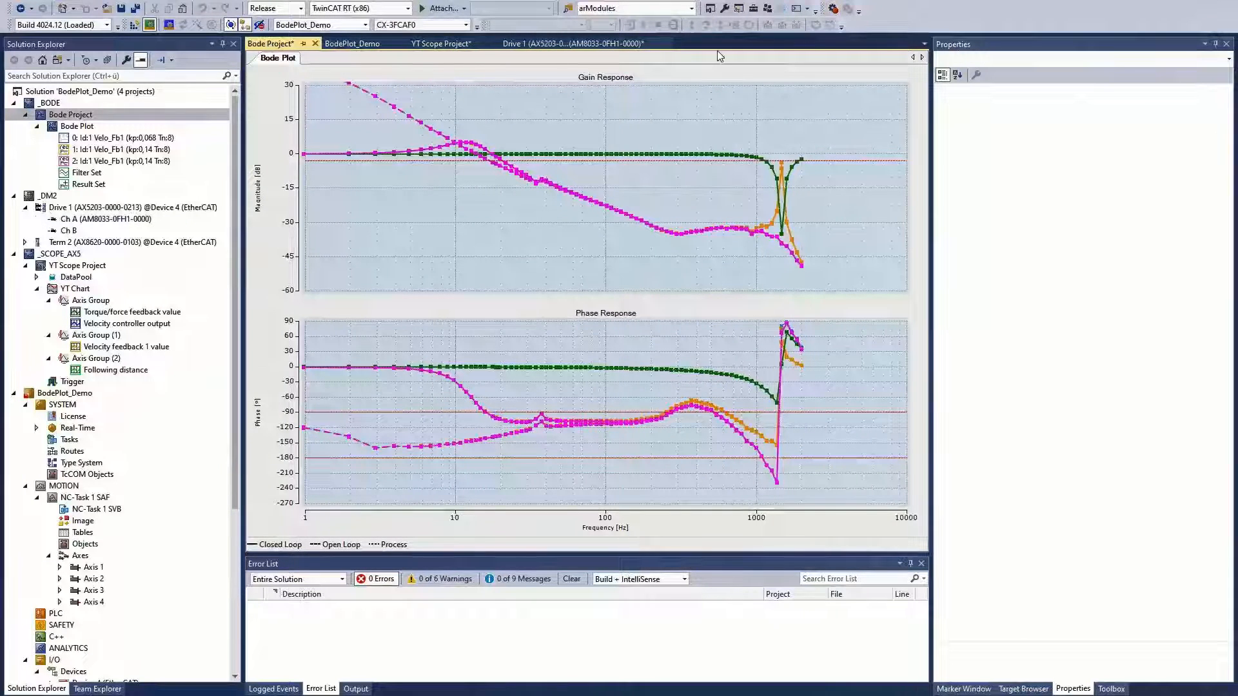
{"action": "left_click", "coordinate": [92, 150]}
{"action": "left_click", "coordinate": [85, 173], "text": "ctrl"}
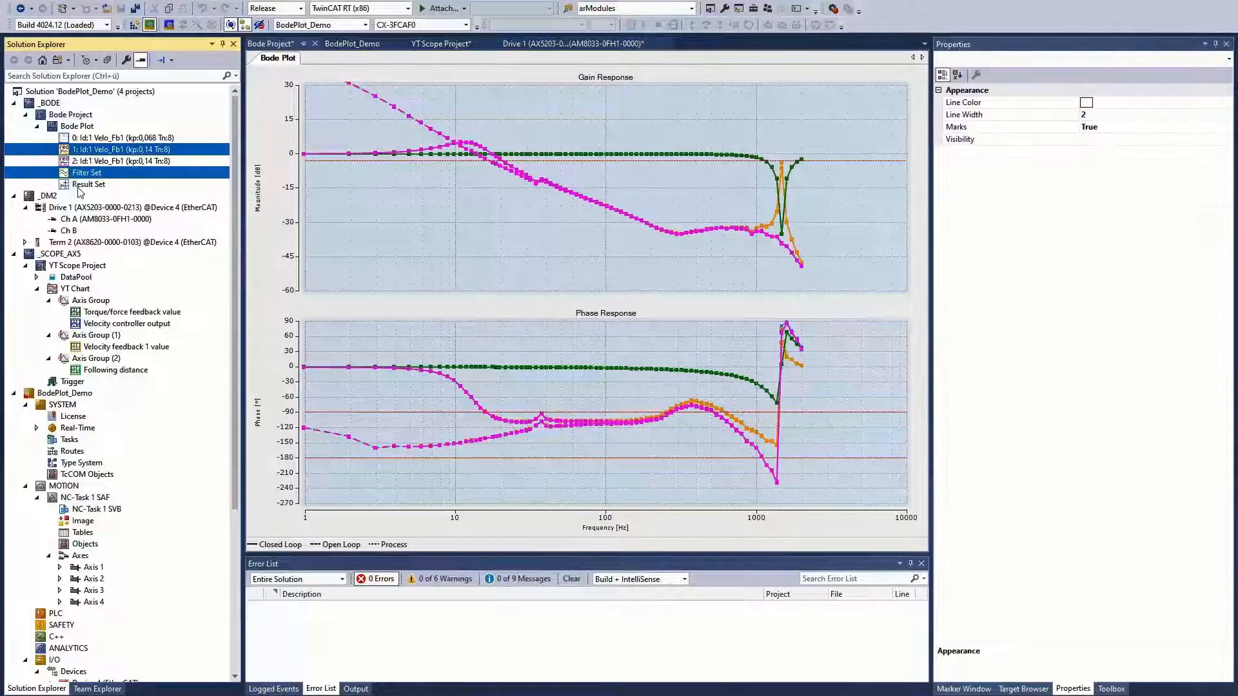
{"action": "left_click", "coordinate": [84, 184], "text": "ctrl"}
{"action": "left_click", "coordinate": [1096, 140]}
{"action": "left_click", "coordinate": [1096, 139]}
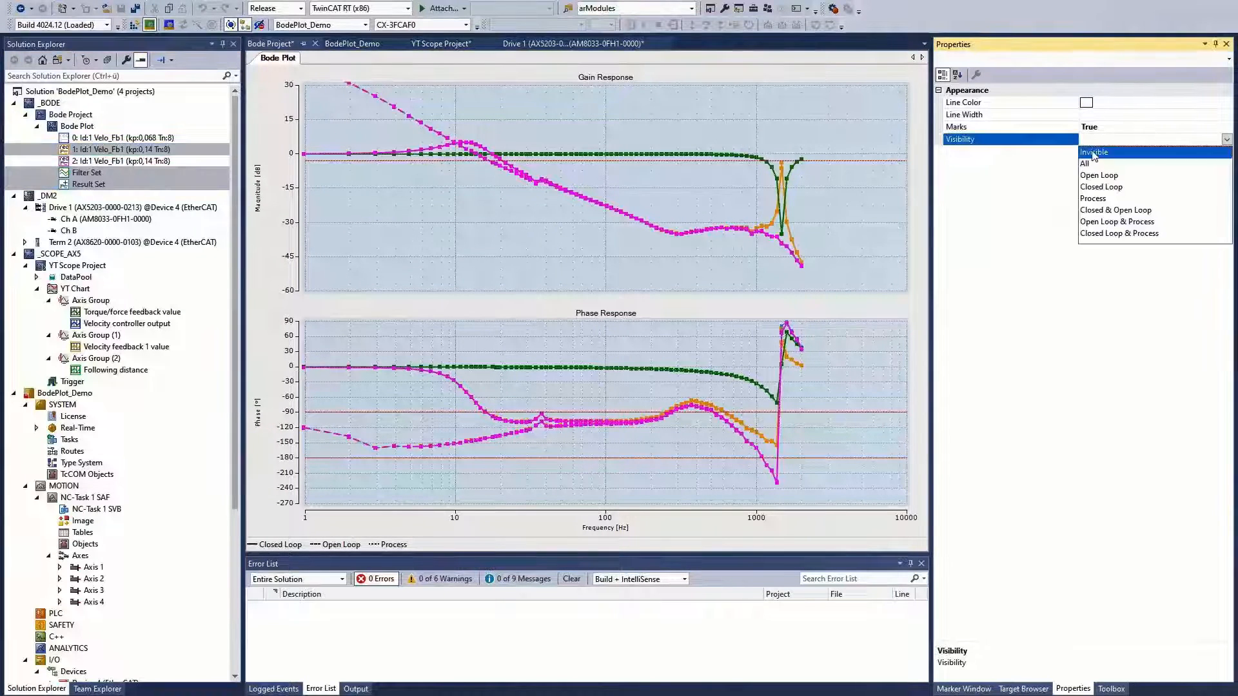
{"action": "left_click", "coordinate": [1094, 156]}
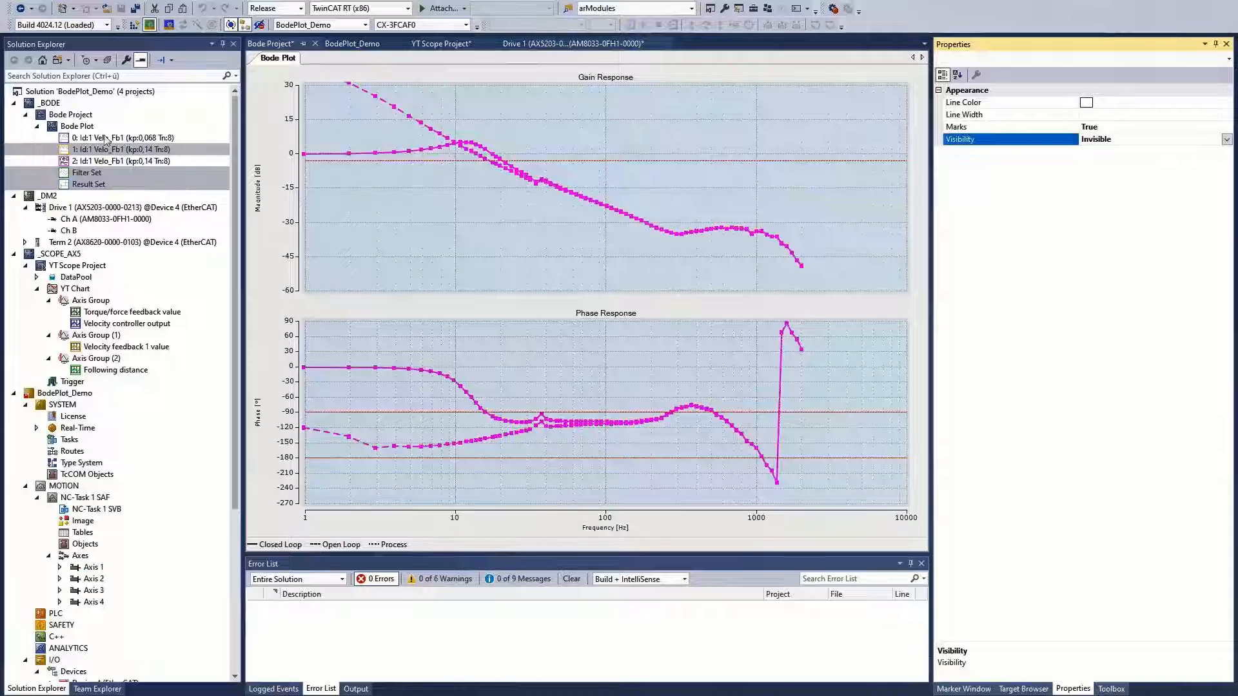
- Run another Bode plot measurement with the velocity controller's increased proportional gain
{"action": "left_click", "coordinate": [81, 127]}
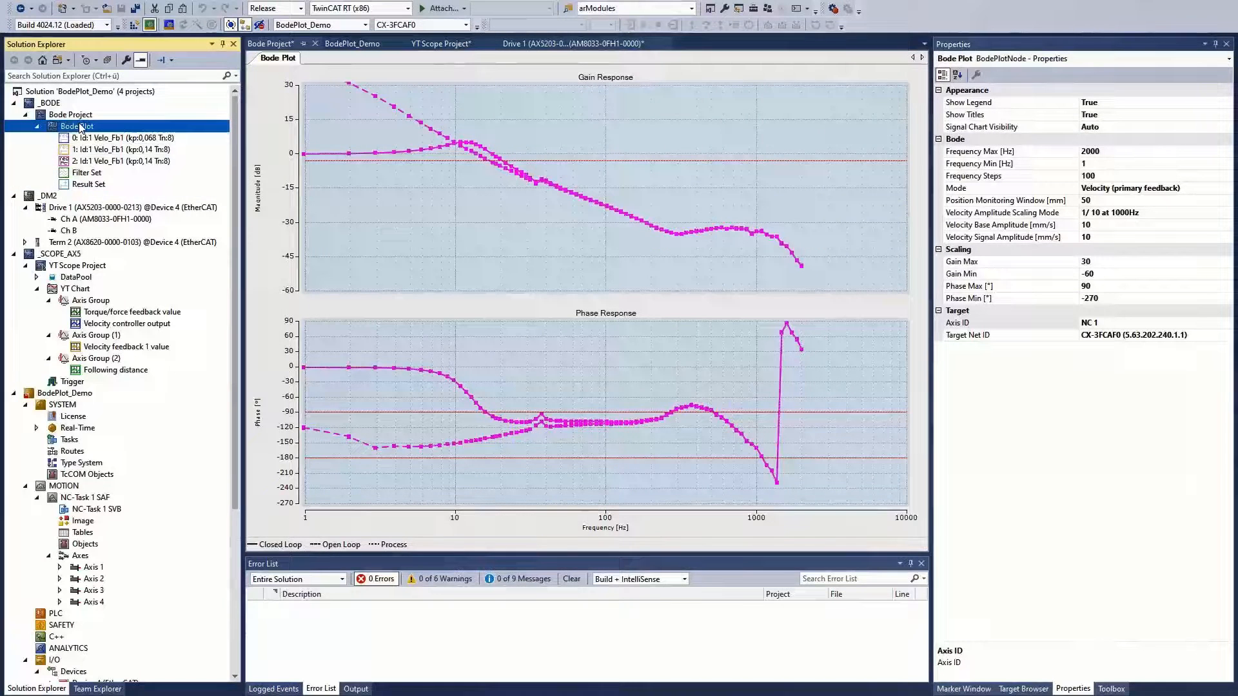
{"action": "left_click", "coordinate": [832, 10]}
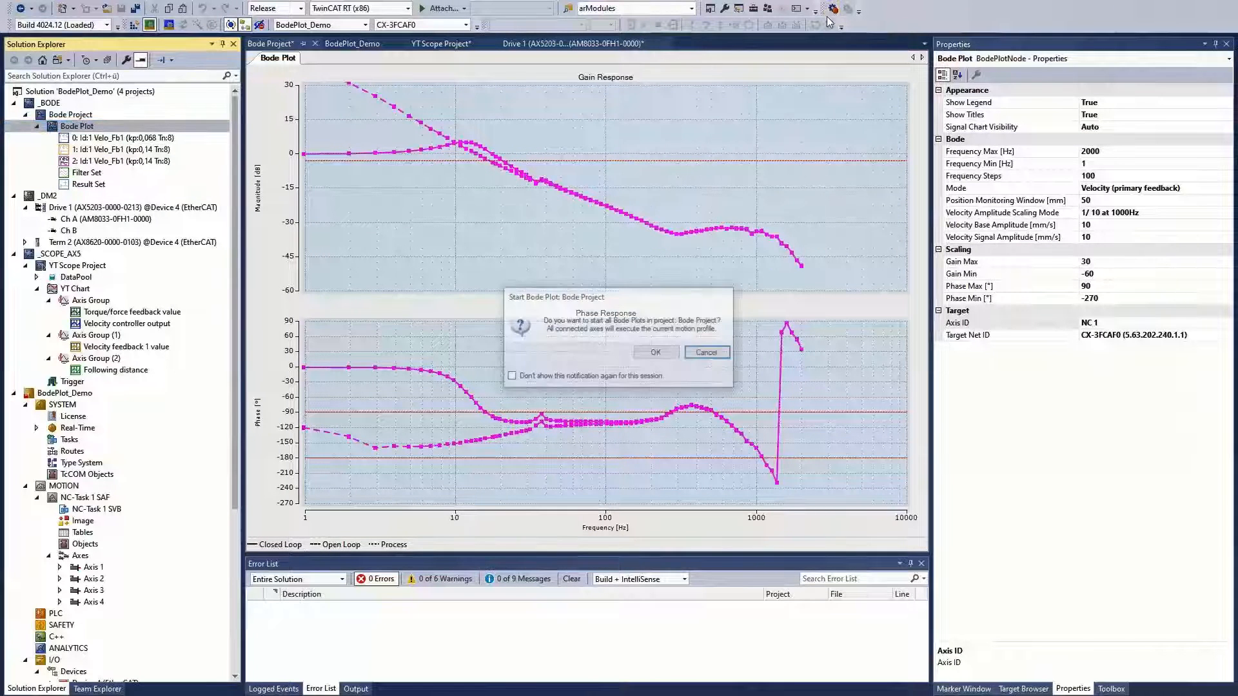
{"action": "left_click", "coordinate": [656, 354]}
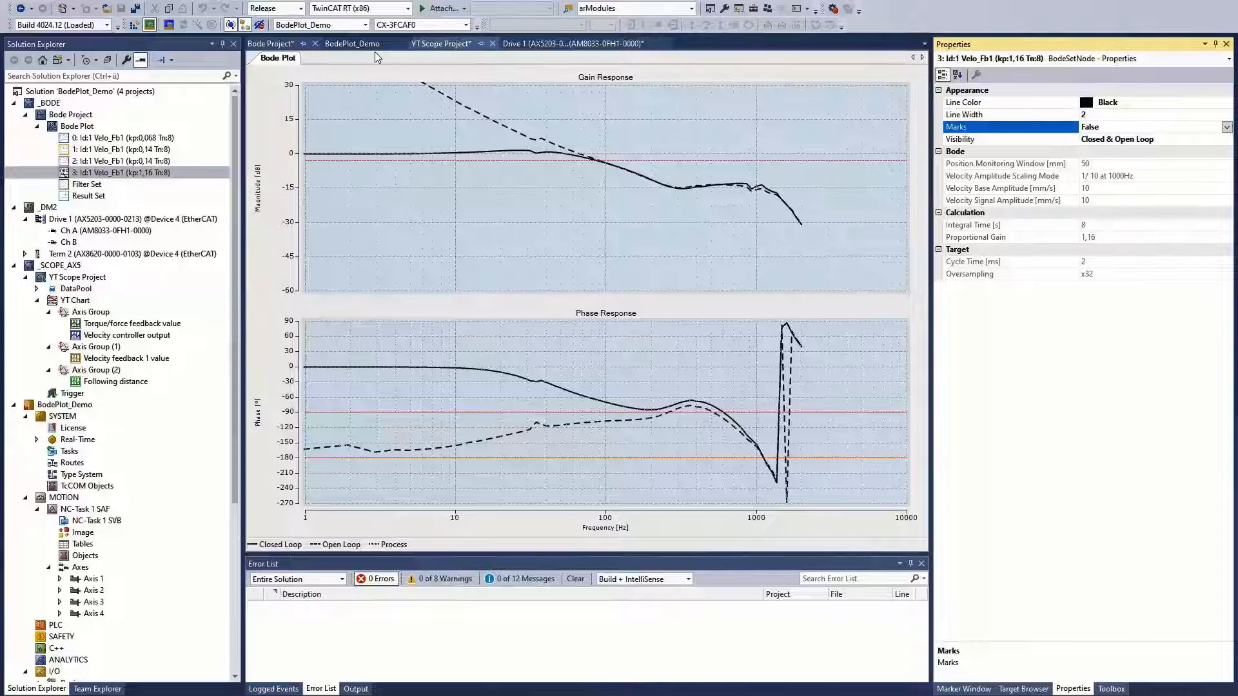
- Set the Bode plot's minimum gain scaling to -30
{"action": "left_click", "coordinate": [78, 126]}
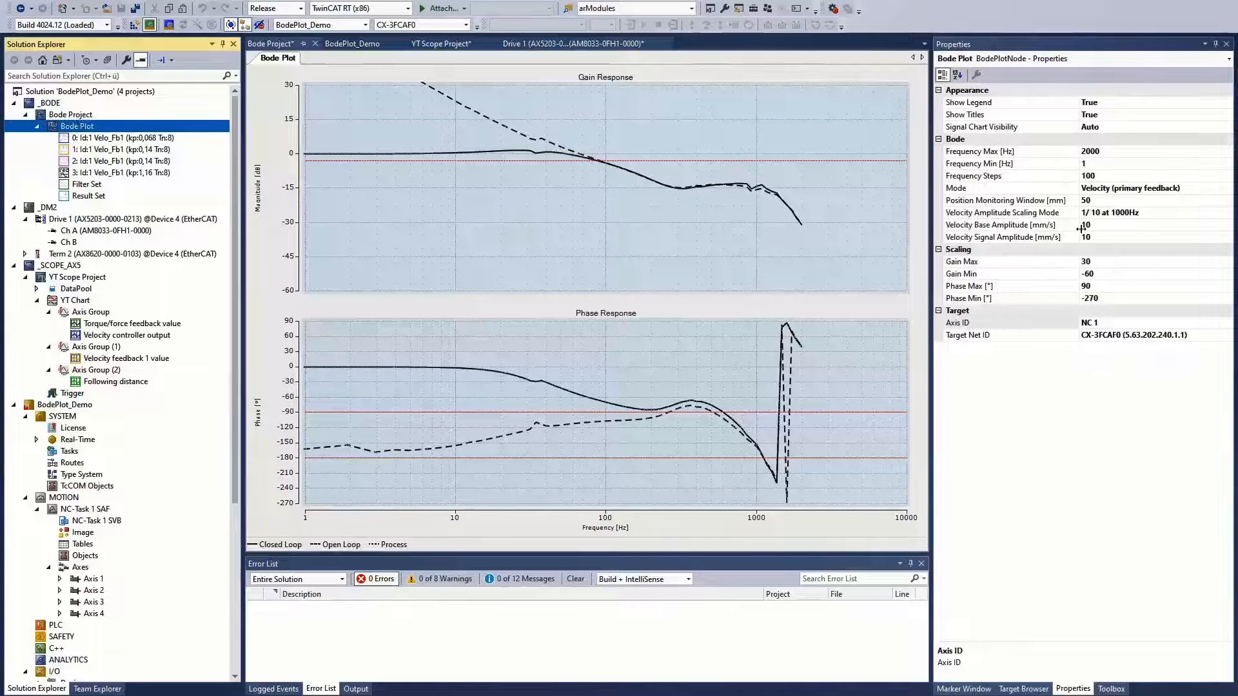
{"action": "left_click", "coordinate": [1103, 277]}
{"action": "type", "text": "-30"}
{"action": "key", "text": "Return"}
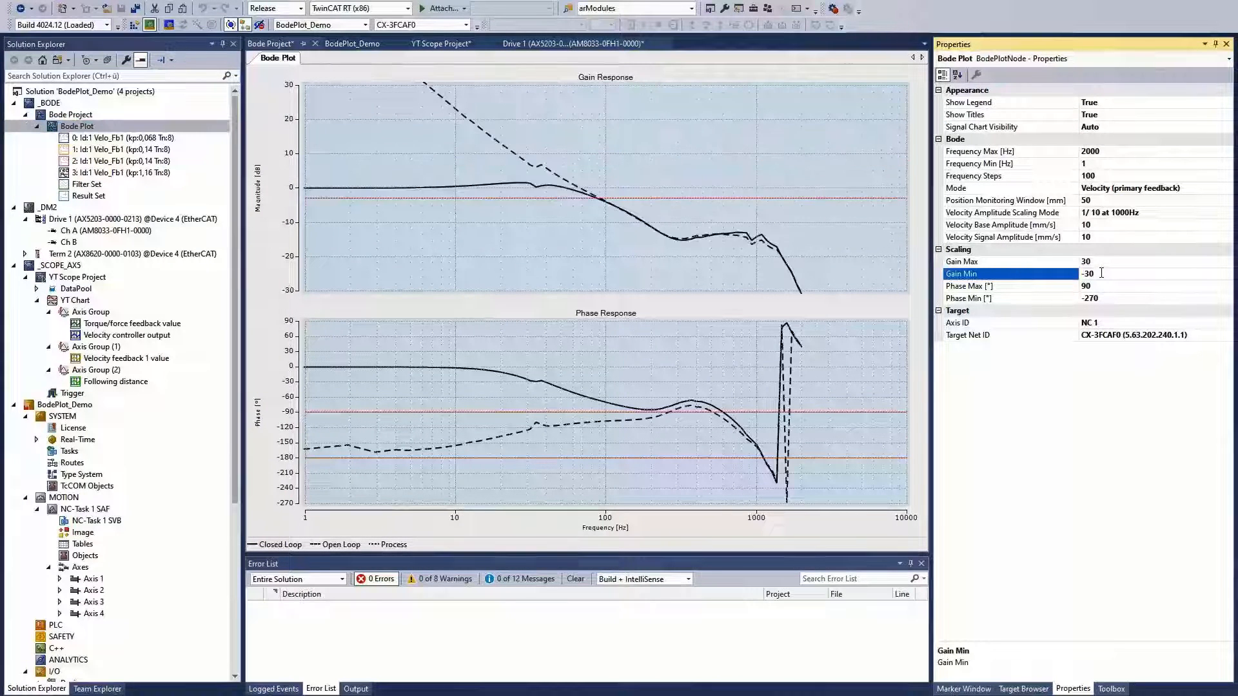
- Read the closed-loop gain curve at its low-frequency hump and near the -3 dB line
{"action": "left_click", "coordinate": [523, 187]}
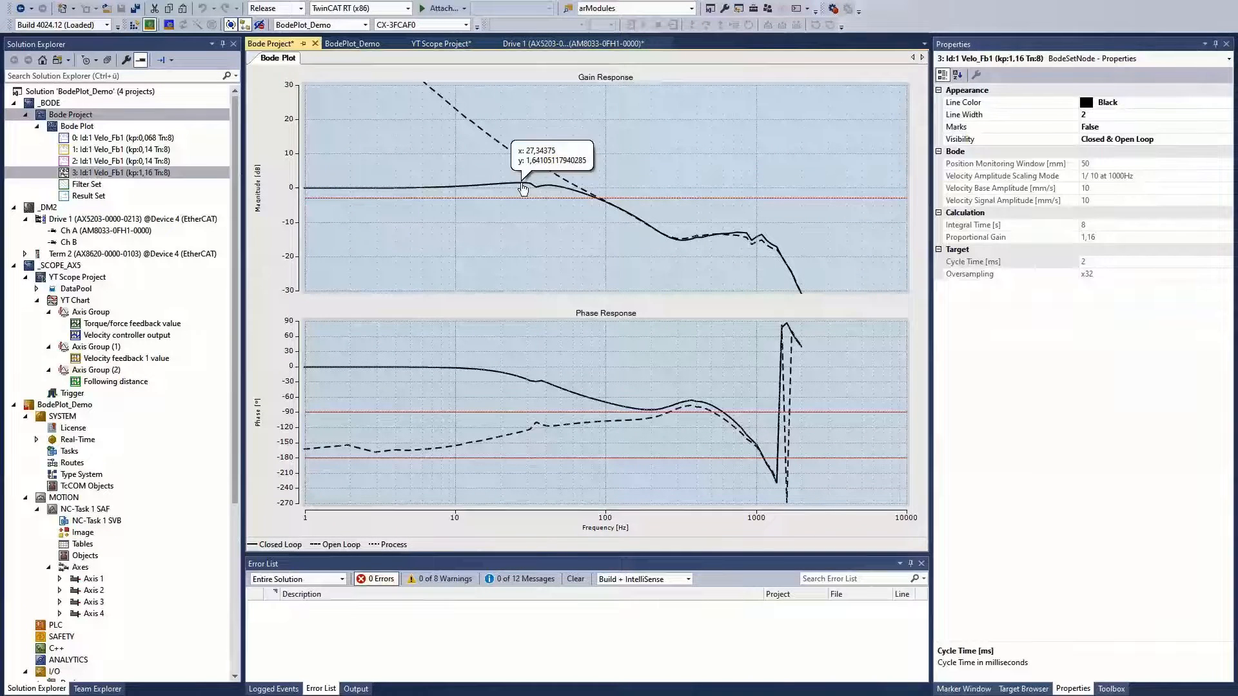
{"action": "left_click", "coordinate": [599, 203]}
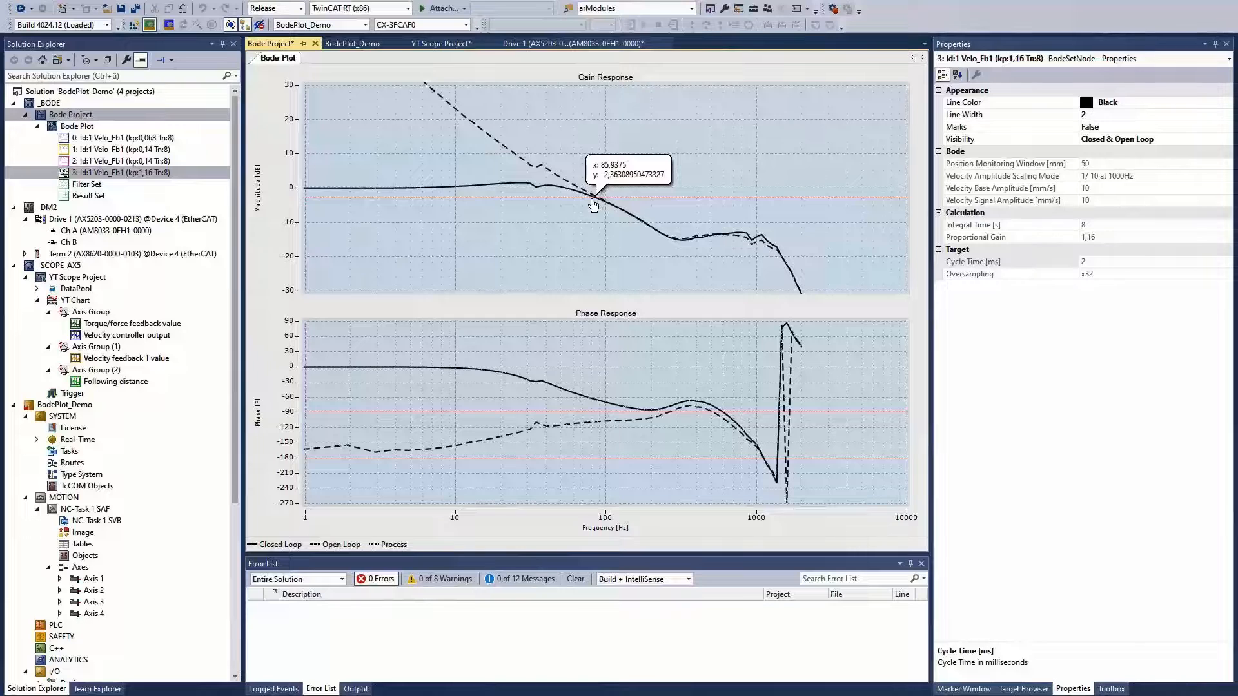
{"action": "left_click", "coordinate": [403, 115]}
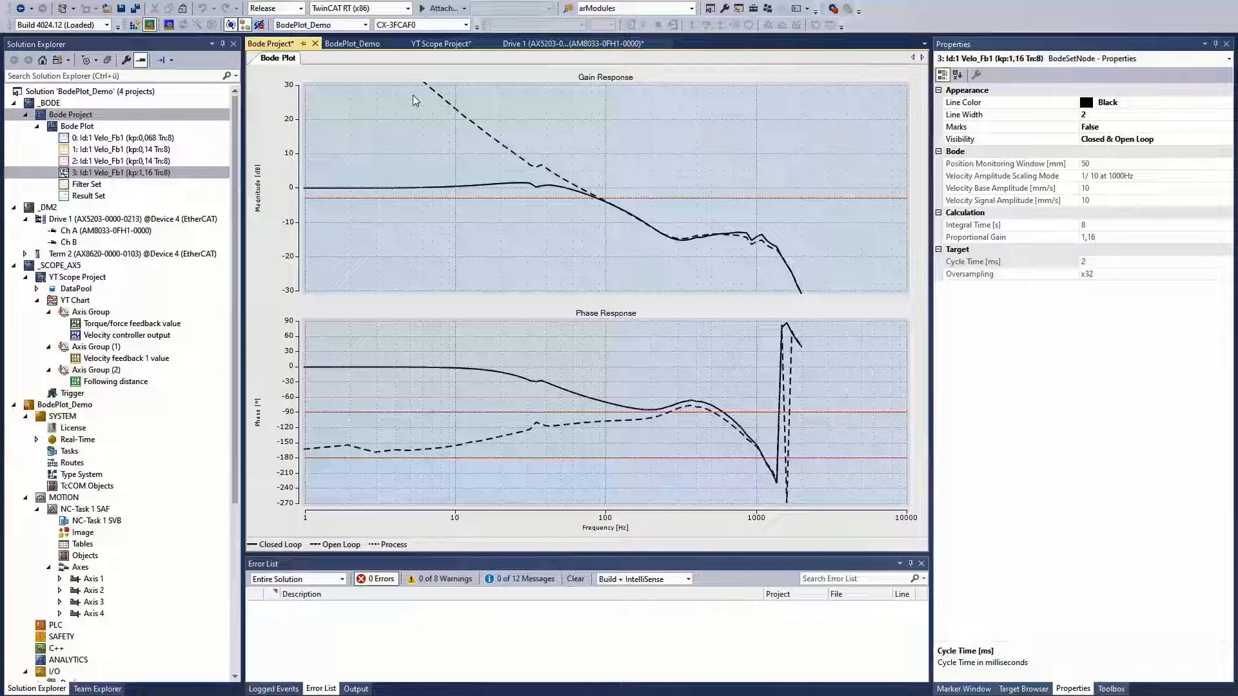
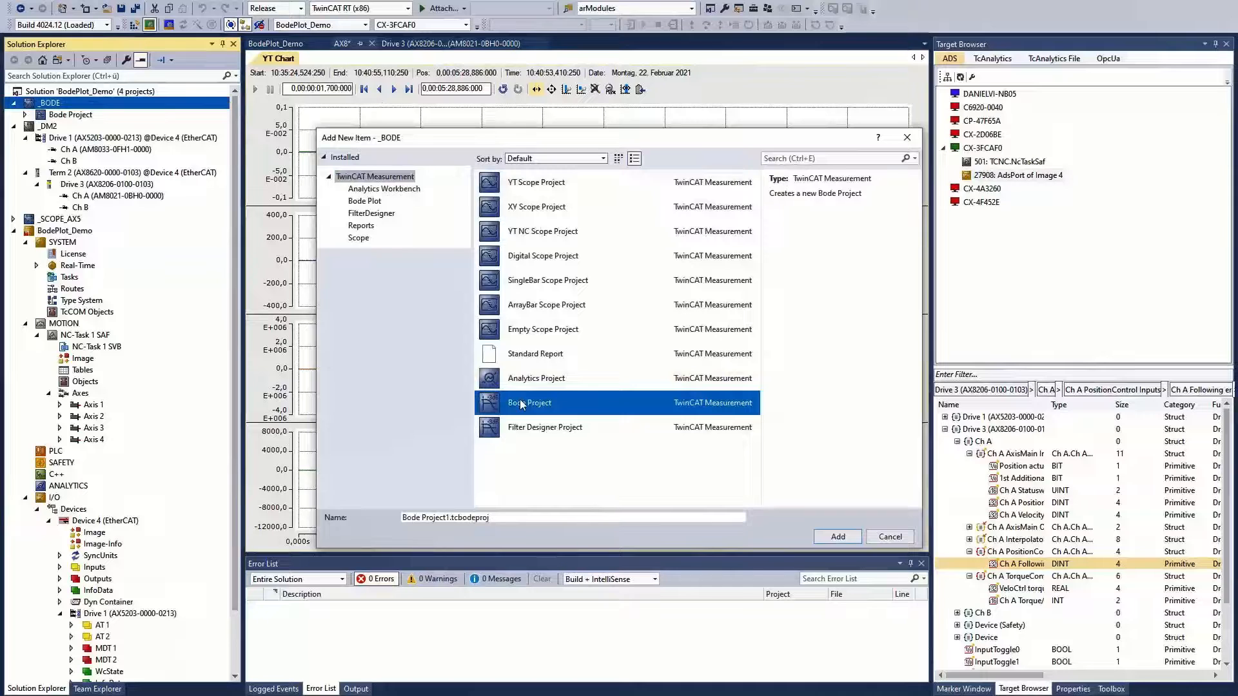
- Add a new Bode Project named AX8 to the _BODE project
{"action": "left_click", "coordinate": [452, 516]}
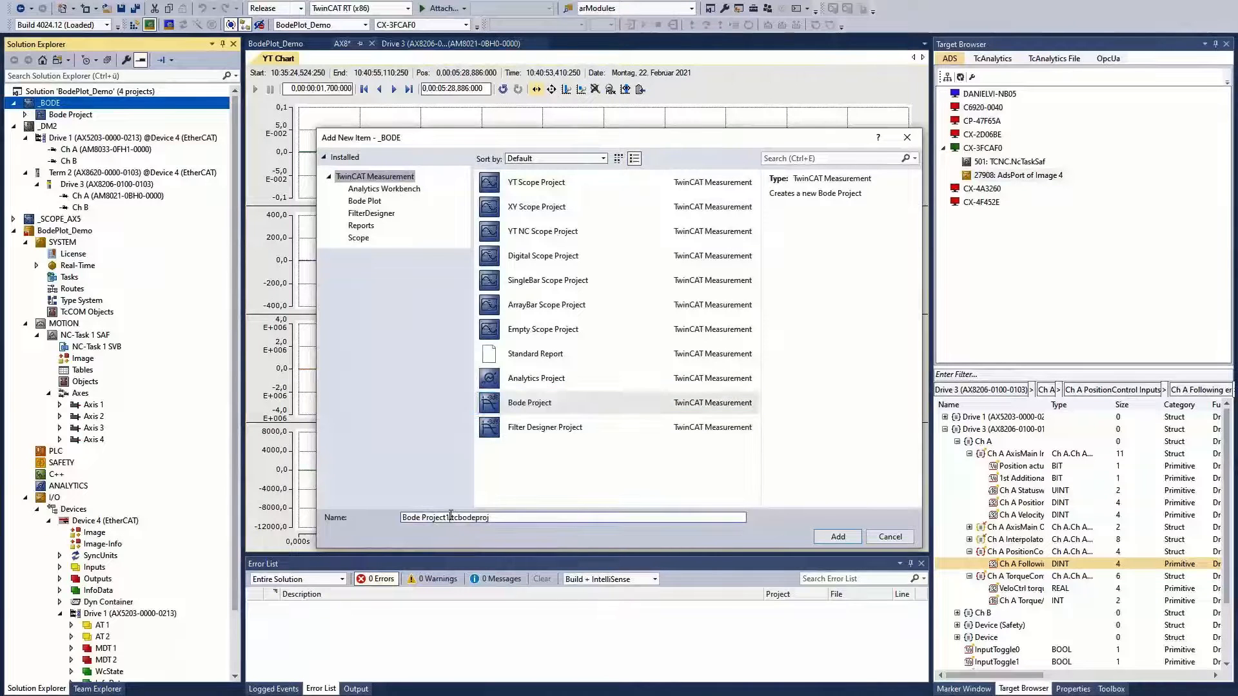
{"action": "left_click_drag", "start_coordinate": [450, 517], "coordinate": [340, 505]}
{"action": "type", "text": "AX8"}
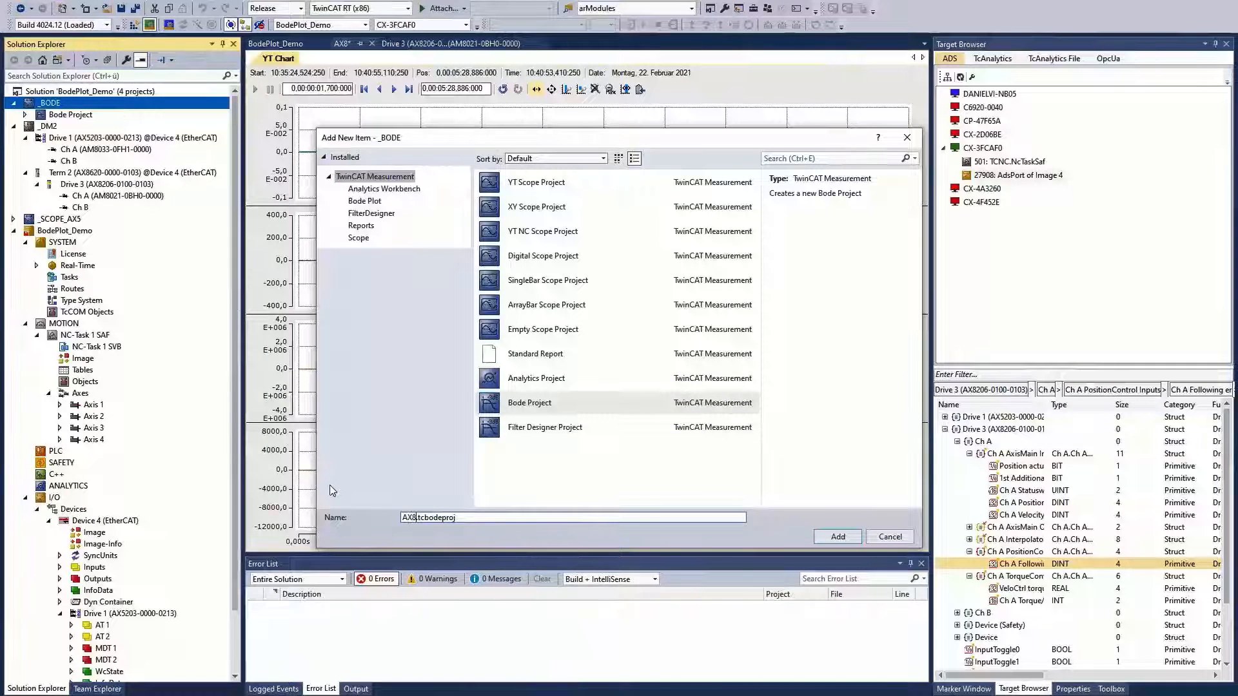
{"action": "left_click", "coordinate": [841, 539]}
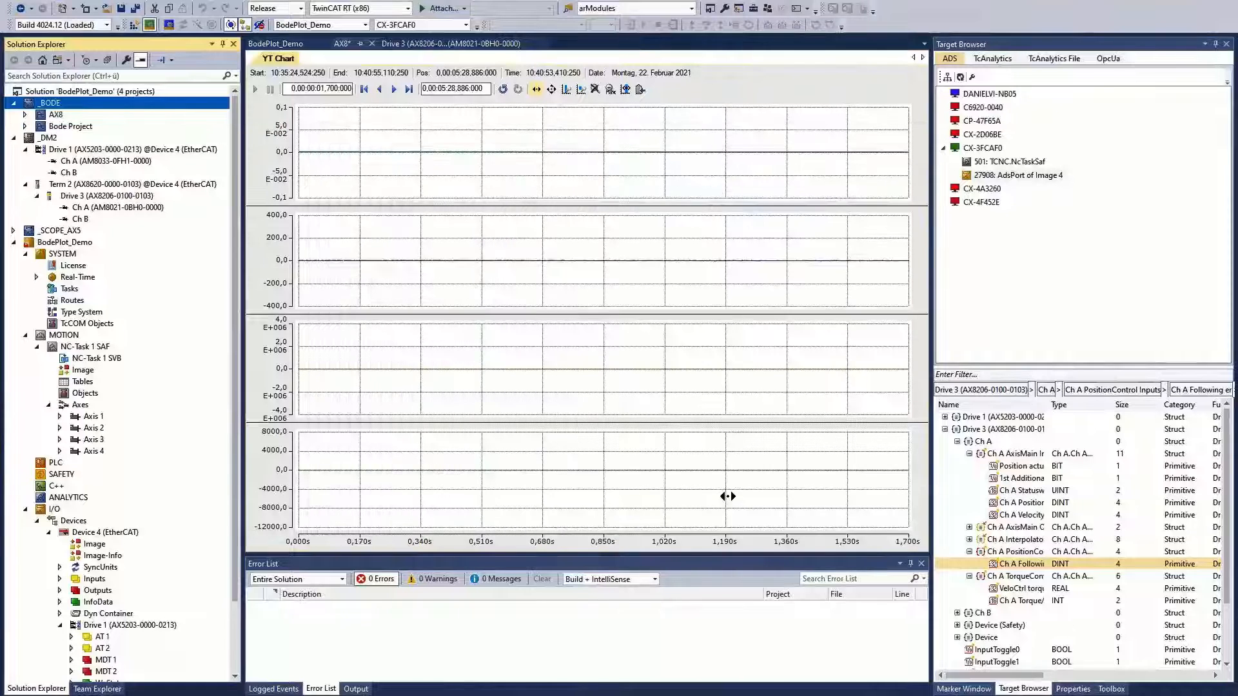
- Open the AX8 project's Bode Plot and set its target to CX-3FCAF0 and its axis to NC 3
{"action": "left_click", "coordinate": [25, 115]}
{"action": "left_click", "coordinate": [75, 127]}
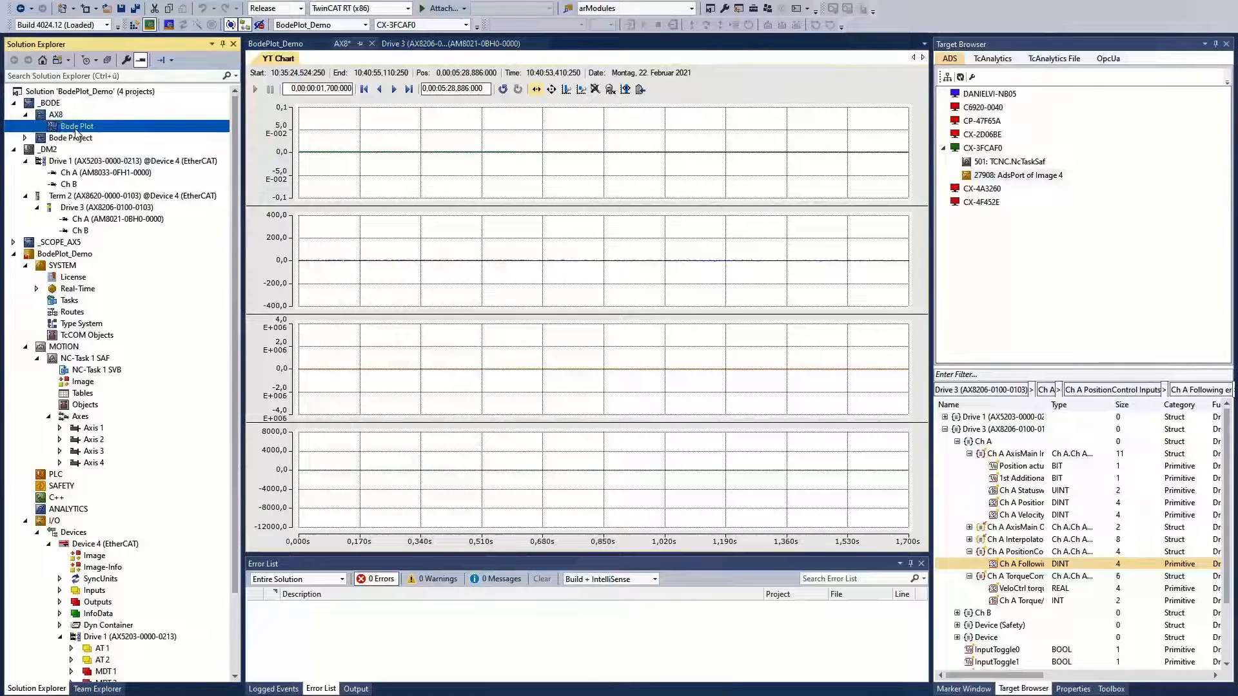
{"action": "double_click", "coordinate": [75, 128]}
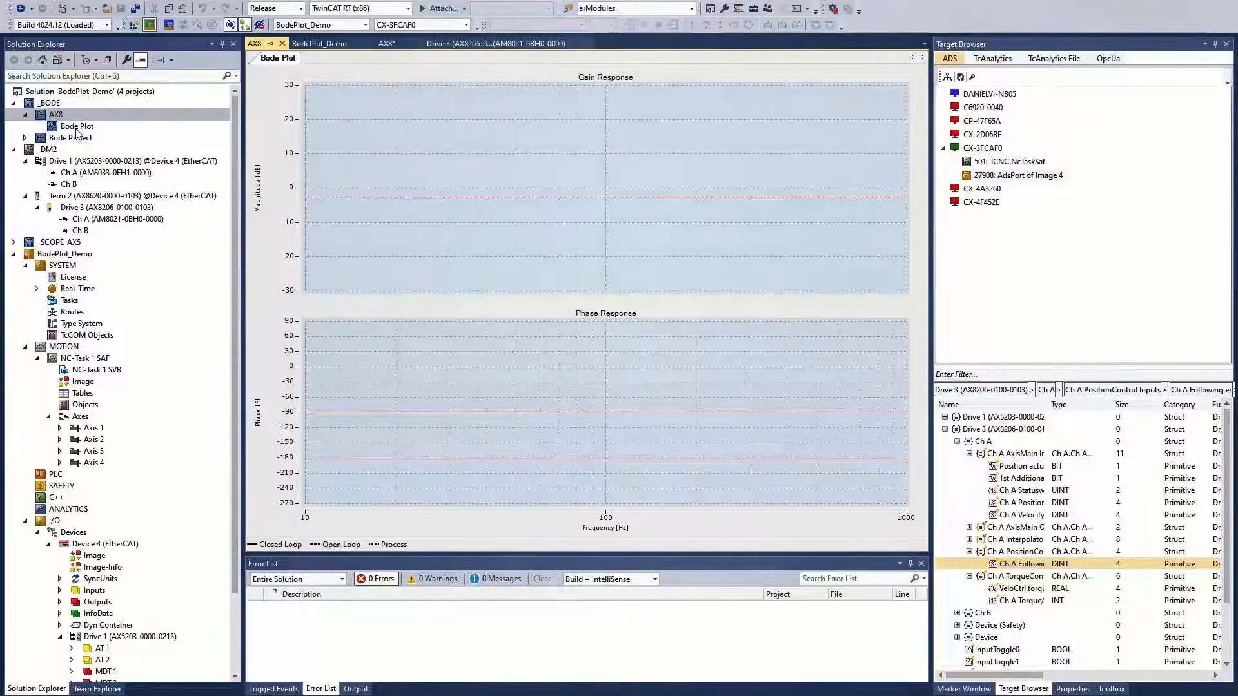
{"action": "key", "text": "F4"}
{"action": "left_click", "coordinate": [1205, 335]}
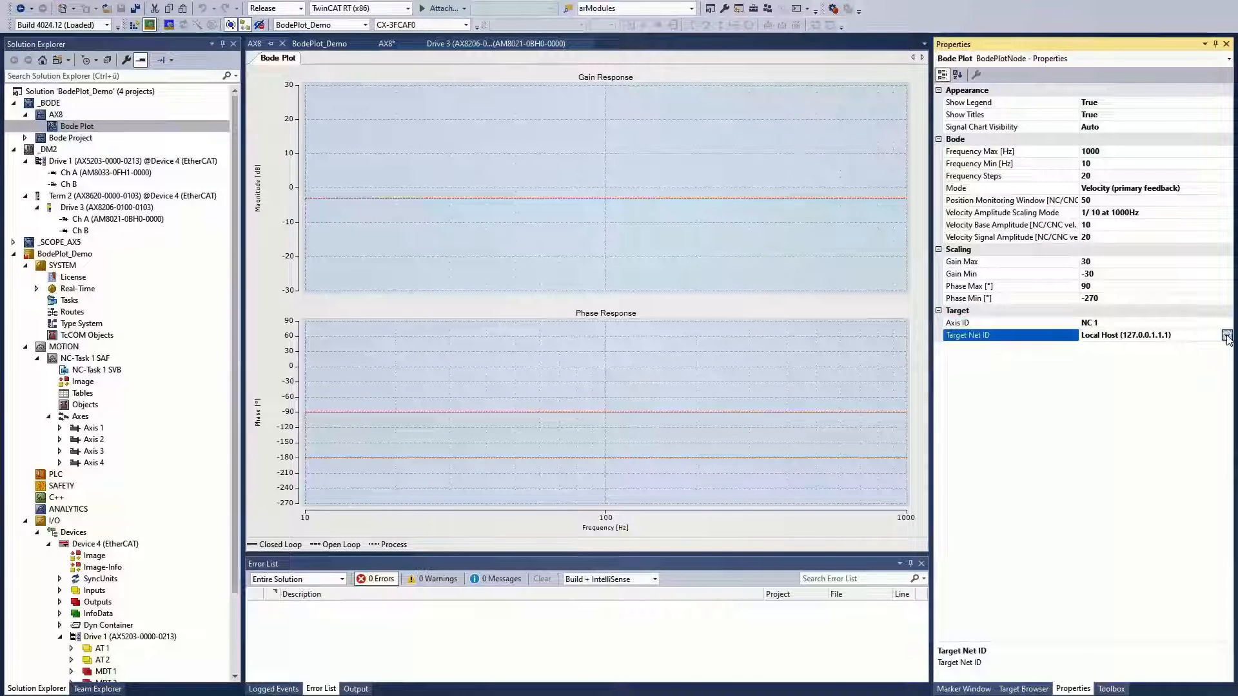
{"action": "left_click", "coordinate": [1226, 335]}
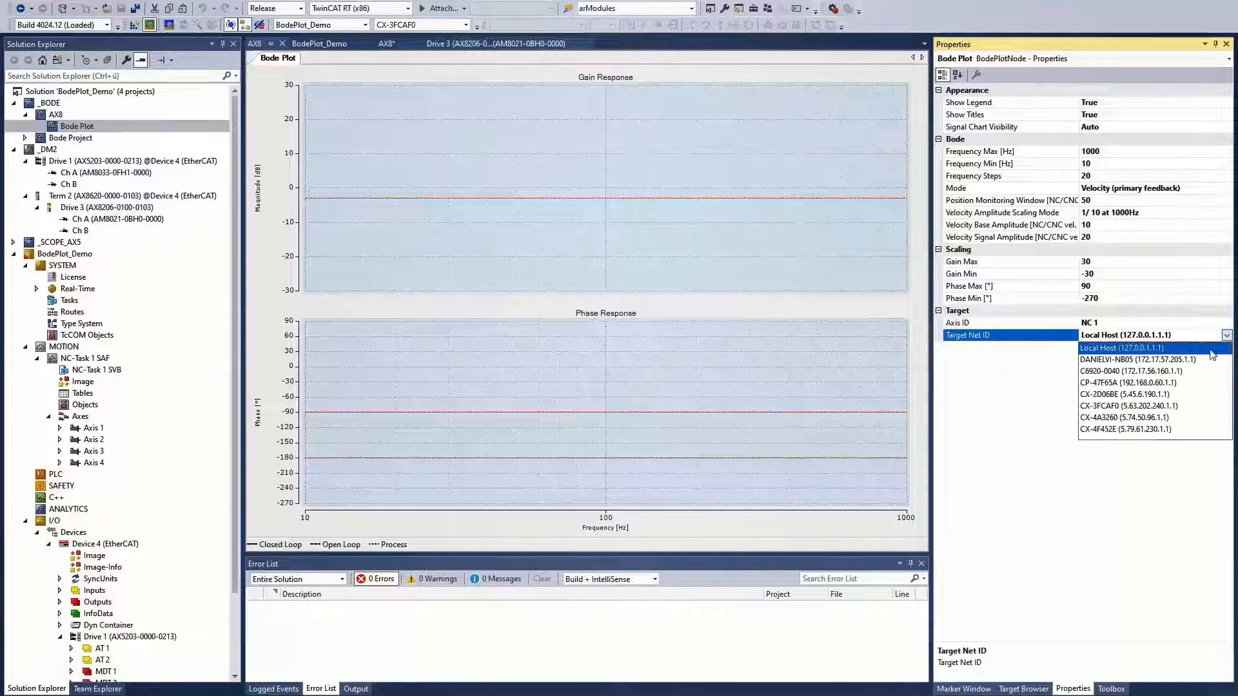
{"action": "left_click", "coordinate": [1106, 408]}
{"action": "double_click", "coordinate": [1227, 324]}
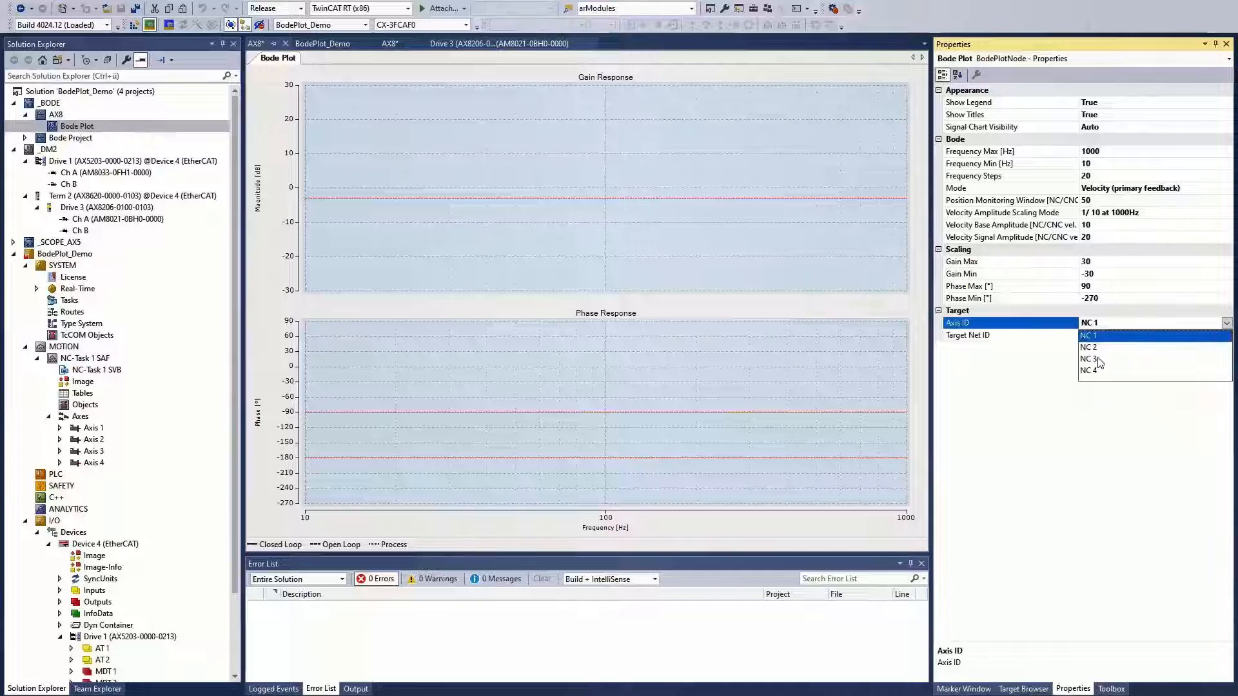
{"action": "left_click", "coordinate": [1099, 360]}
- Configure the AX8 Bode plot with 100 frequency steps, a velocity signal amplitude of 10 and a minimum frequency of 1 Hz
{"action": "left_click", "coordinate": [1094, 176]}
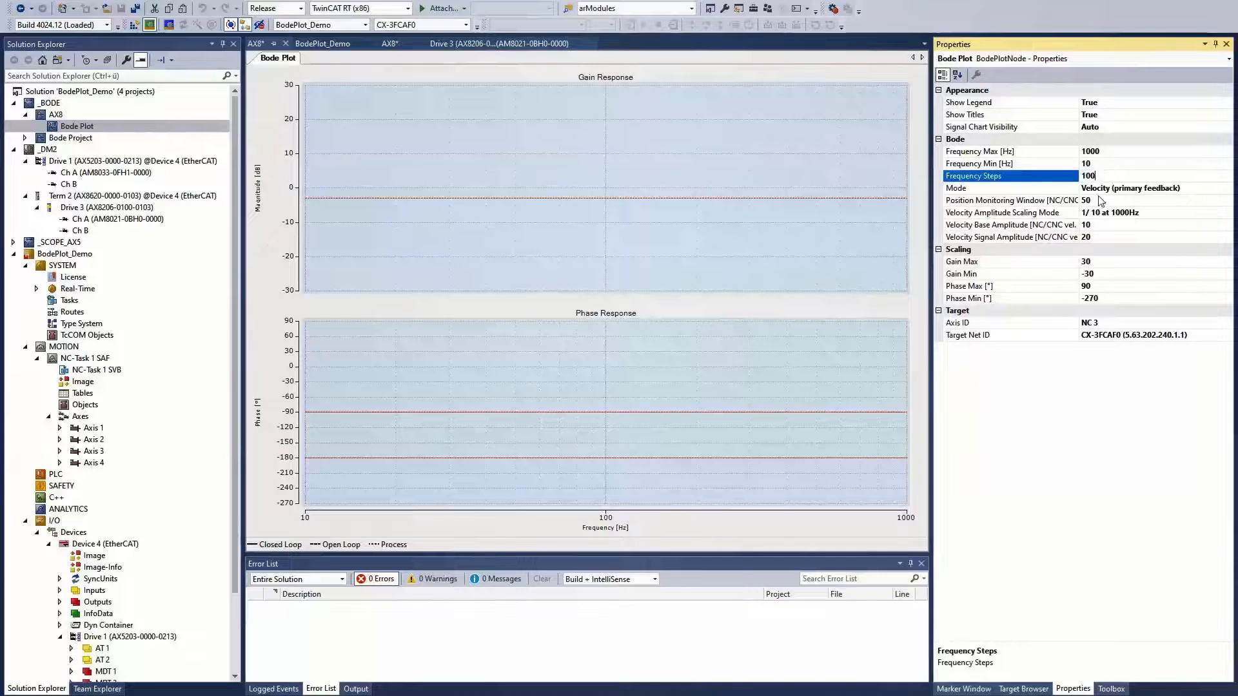
{"action": "left_click", "coordinate": [1095, 237]}
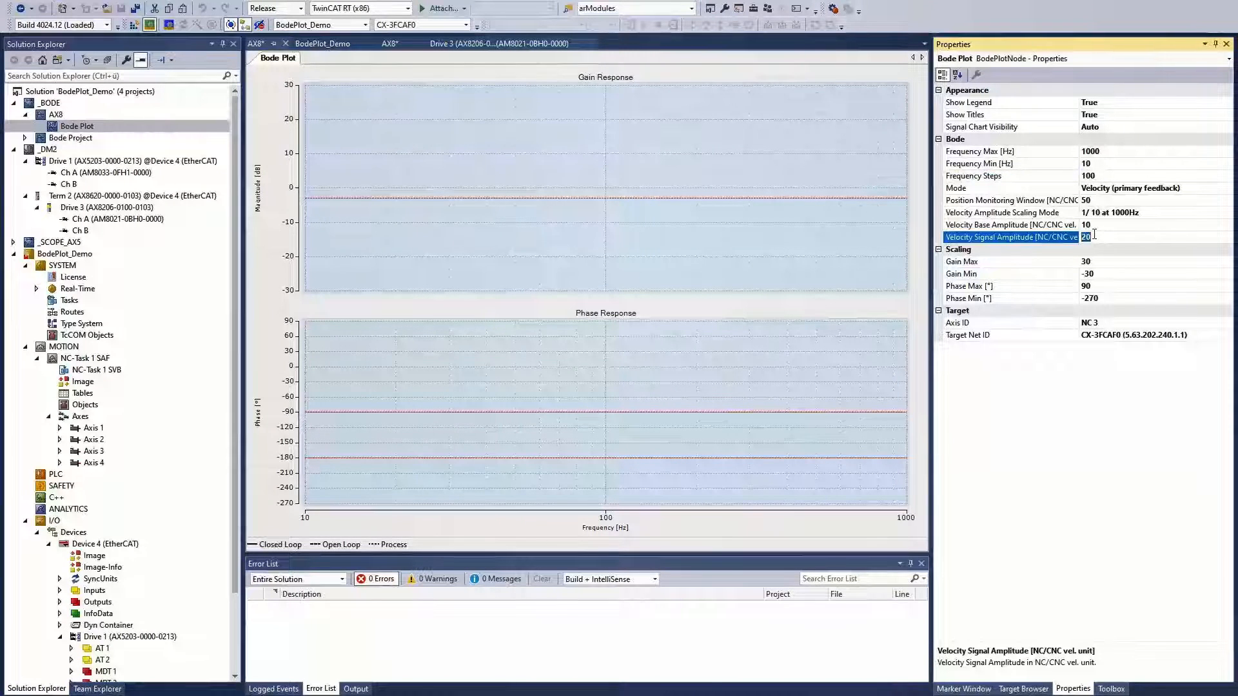
{"action": "type", "text": "10"}
{"action": "key", "text": "Return"}
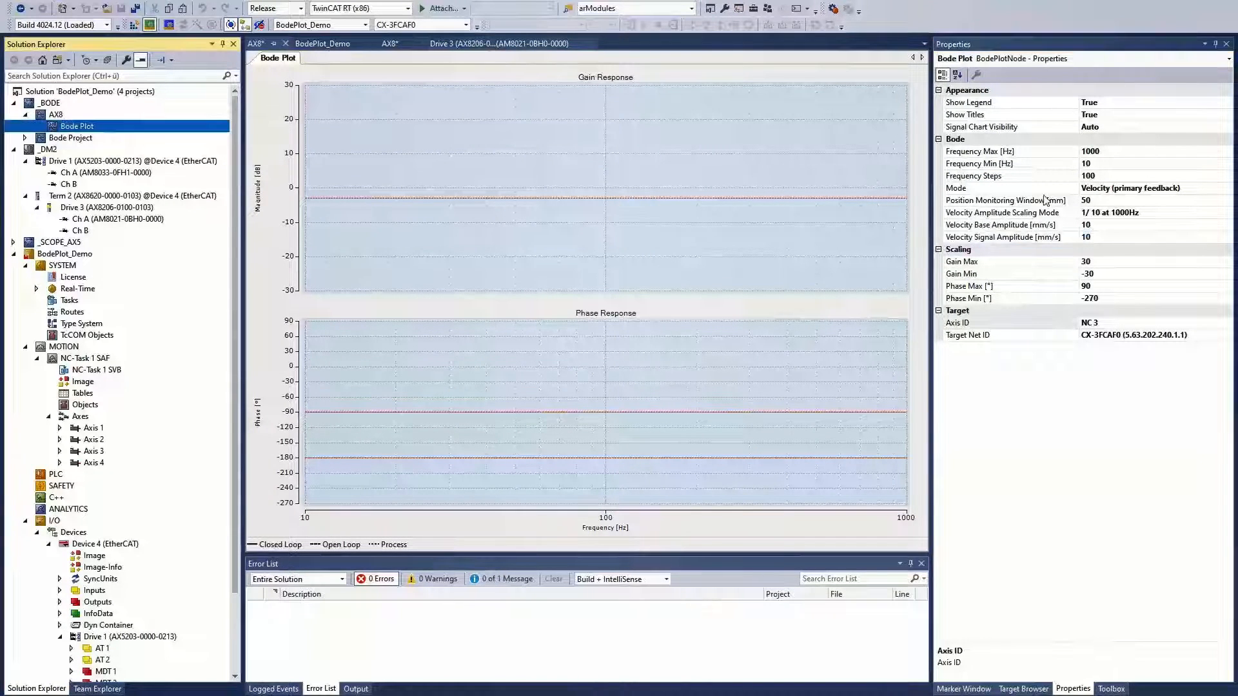
{"action": "left_click", "coordinate": [1097, 165]}
{"action": "key", "text": "BackSpace"}
{"action": "left_click", "coordinate": [1116, 175]}
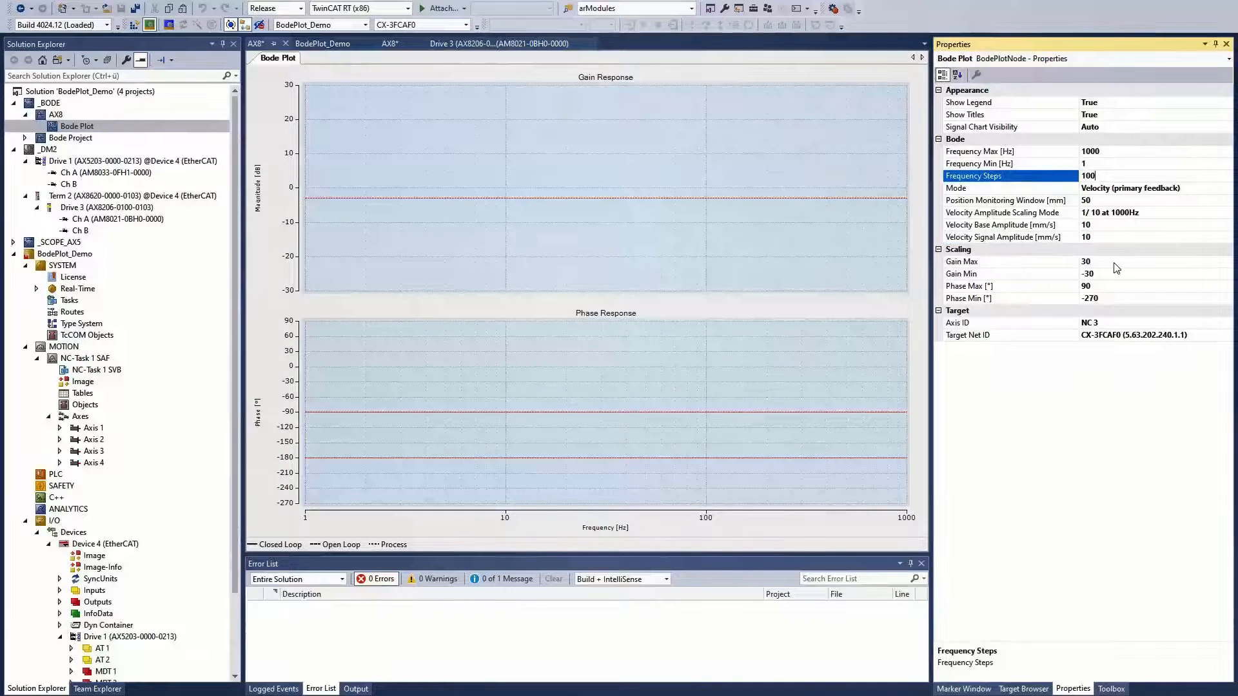
- Start the Bode plot measurement for the AX8 project and accept executing the motion profile
{"action": "left_click", "coordinate": [65, 126]}
{"action": "left_click", "coordinate": [834, 9]}
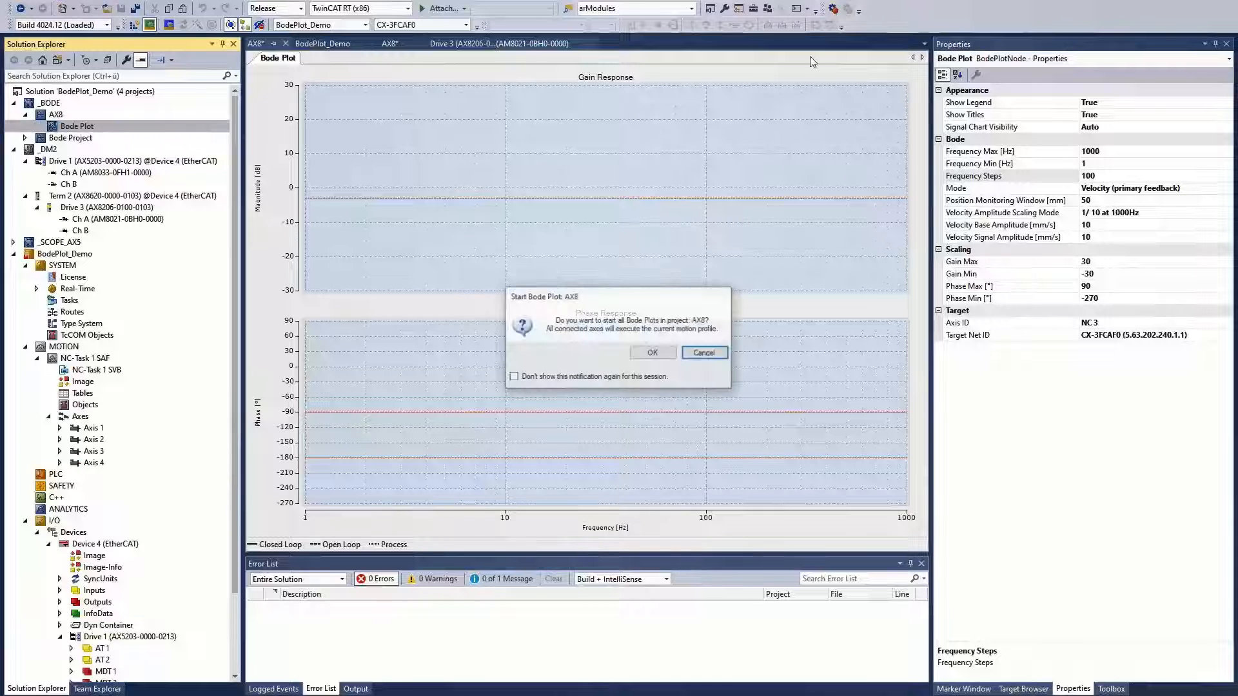
{"action": "left_click", "coordinate": [657, 353]}
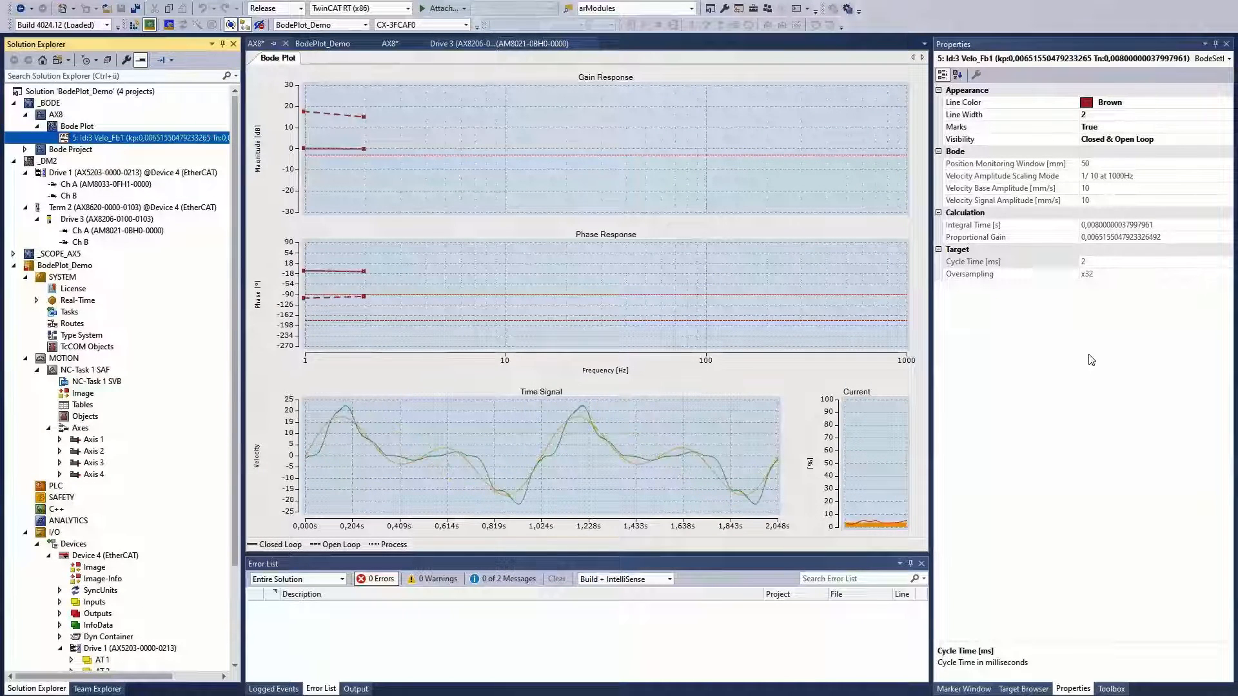
- Turn off the marks on the new measurement curve and set the Bode plot's minimum gain scaling to -45
{"action": "double_click", "coordinate": [1110, 128]}
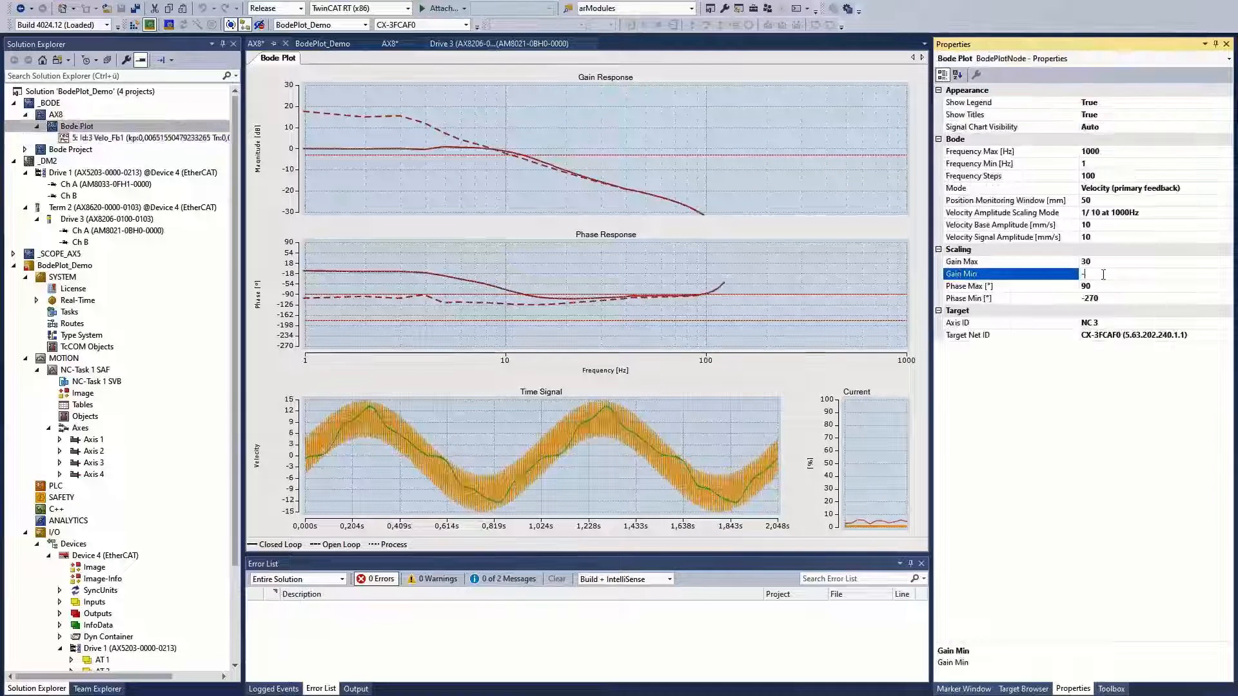
{"action": "type", "text": "45"}
{"action": "key", "text": "Return"}
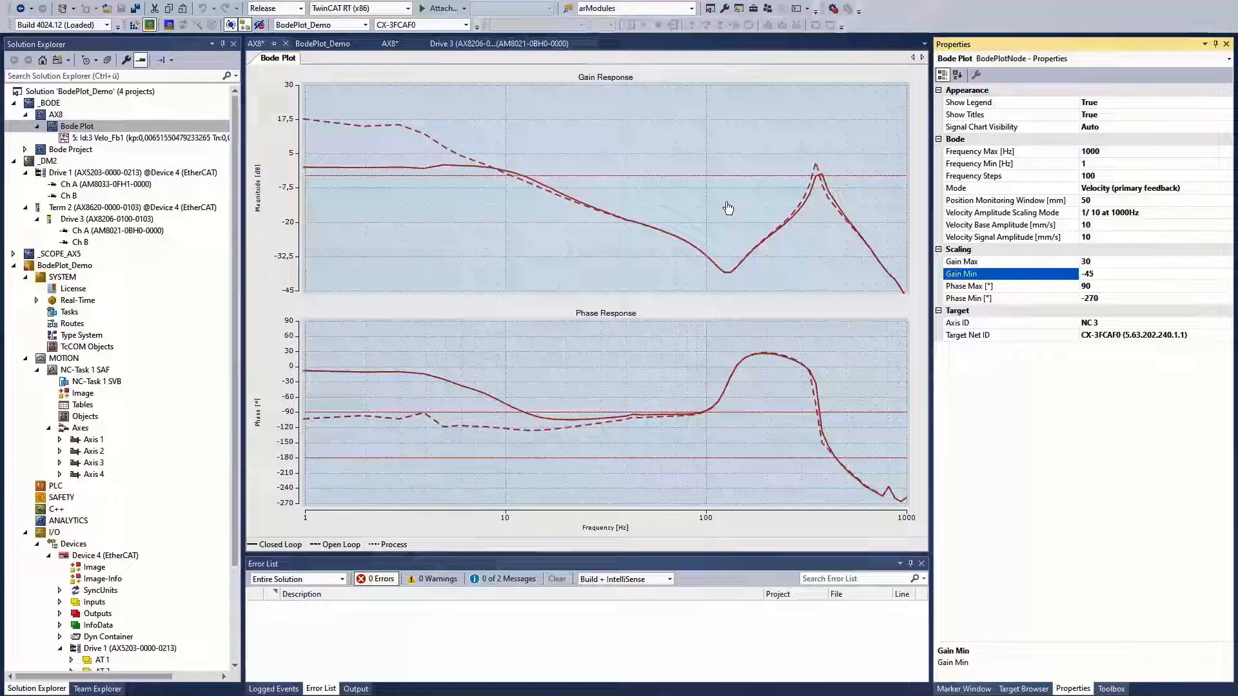
- Read the frequency and gain at the measured curve's antiresonance dip and at the resonance peak of the open-loop curve
{"action": "left_click", "coordinate": [729, 274]}
{"action": "mouse_move", "coordinate": [730, 279]}
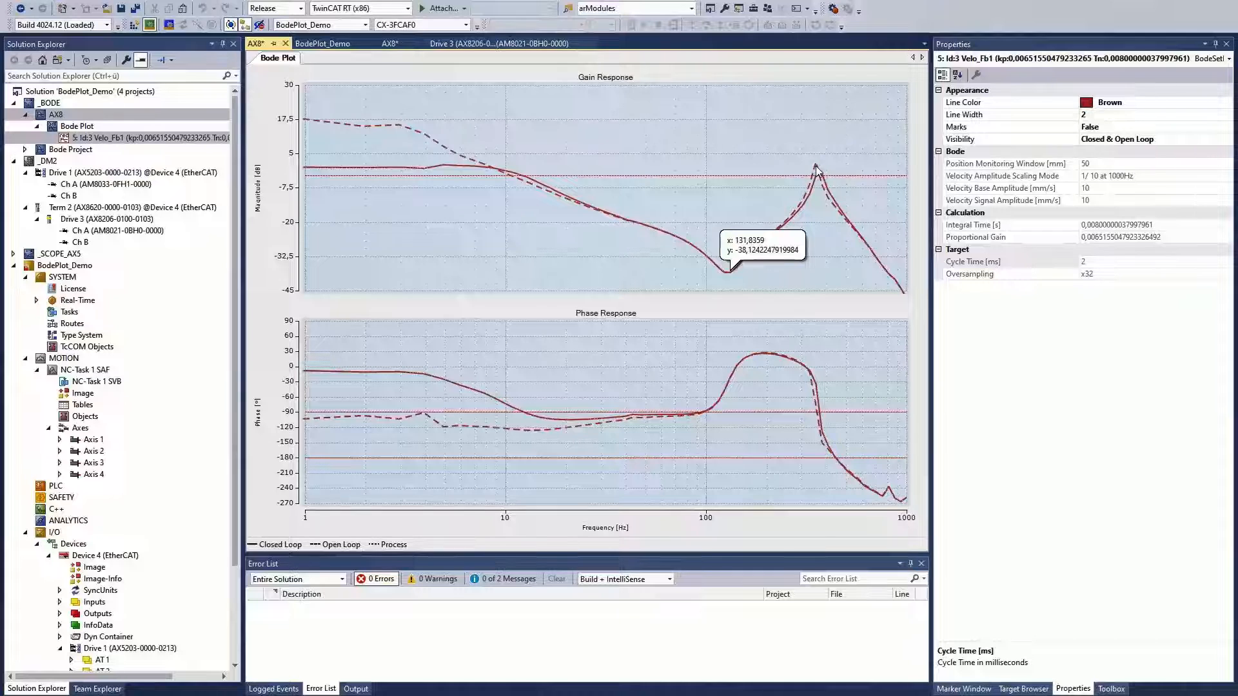
{"action": "mouse_move", "coordinate": [818, 169]}
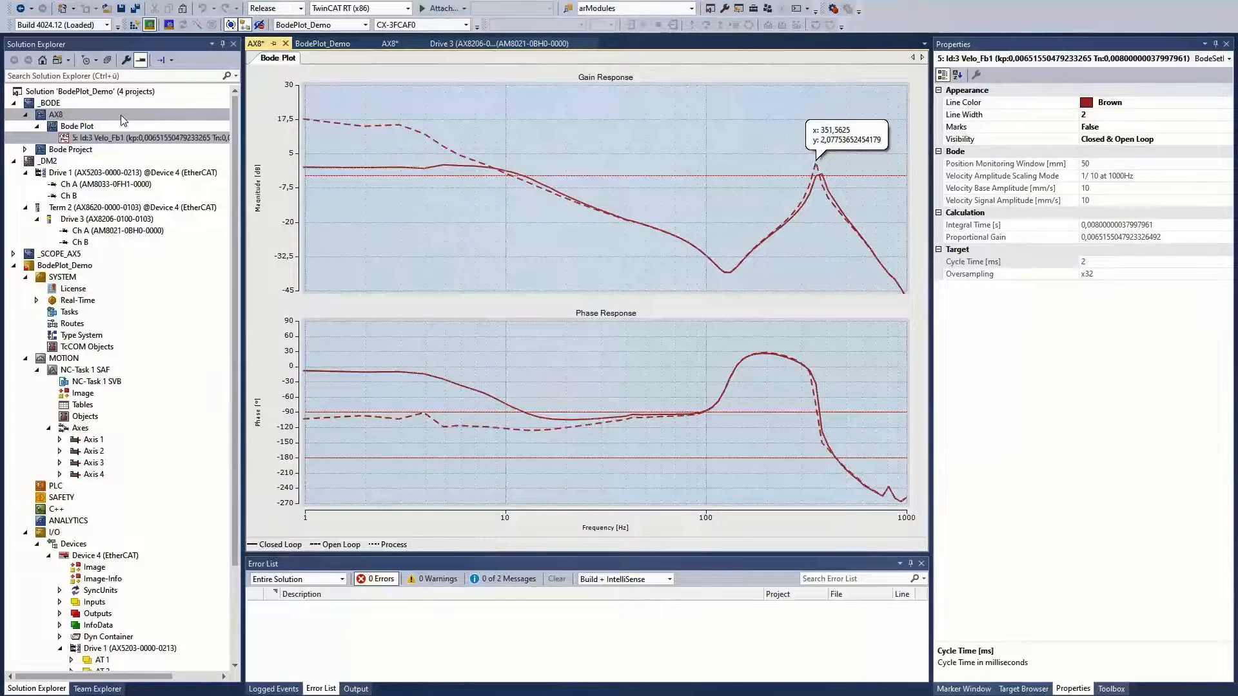
- Add a Filter Set and a Result Set to the AX8 Bode Plot
{"action": "left_click", "coordinate": [64, 127]}
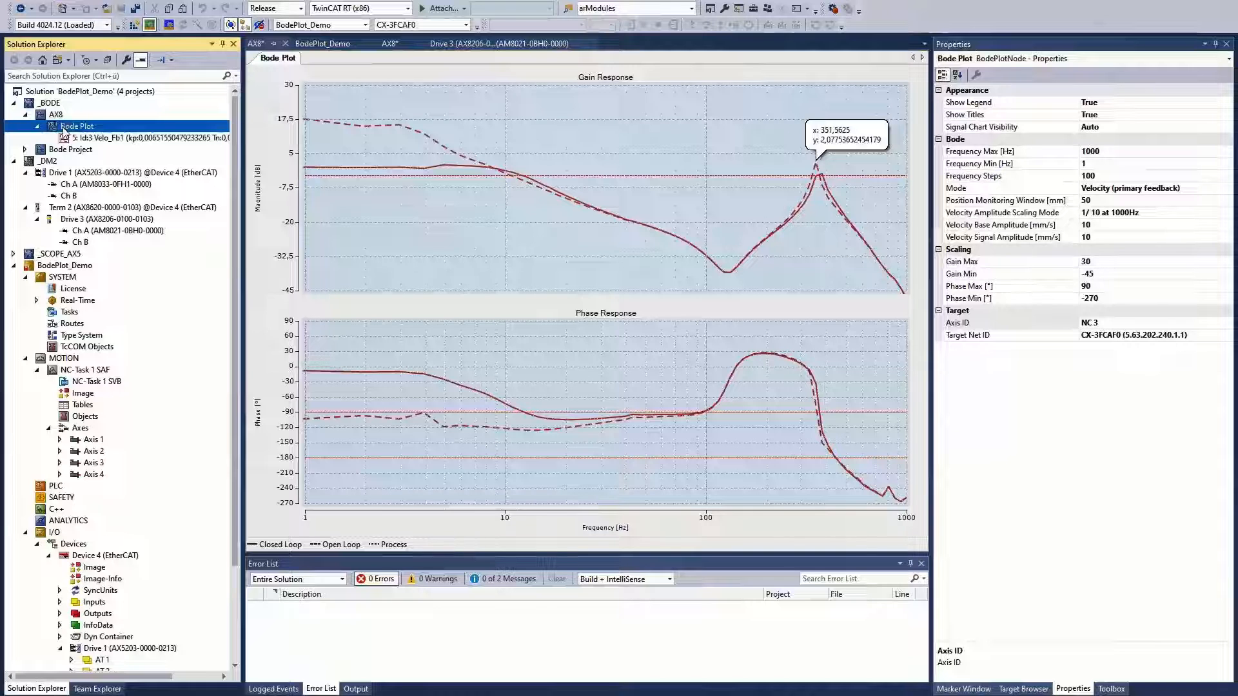
{"action": "right_click", "coordinate": [63, 125]}
{"action": "left_click", "coordinate": [88, 166]}
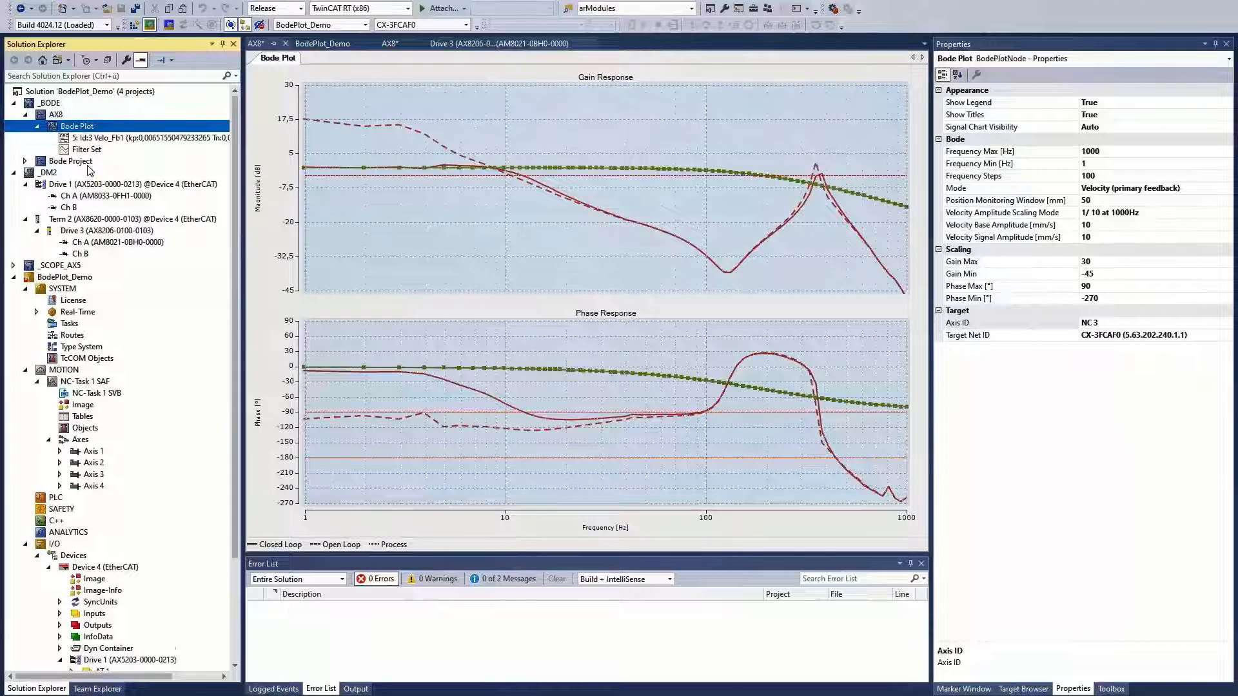
{"action": "right_click", "coordinate": [83, 127]}
{"action": "left_click", "coordinate": [89, 169]}
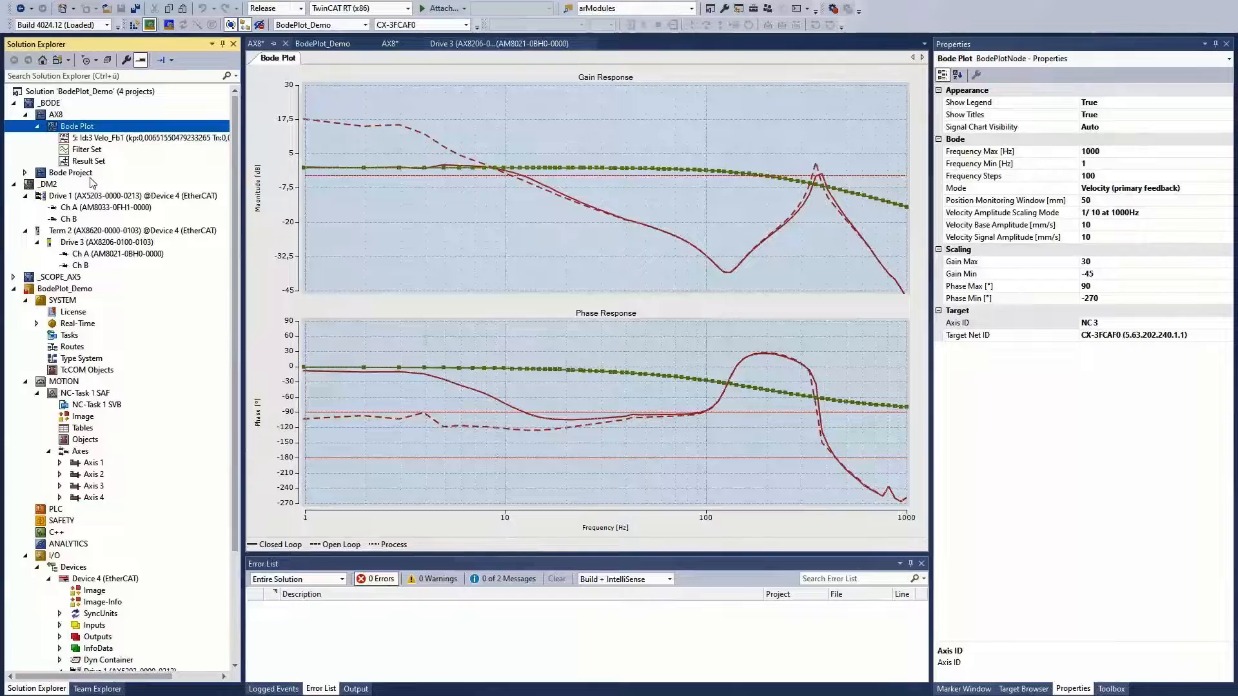
- Turn off the marks for both the Filter Set and the Result Set
{"action": "left_click", "coordinate": [82, 150], "text": "ctrl"}
{"action": "left_click", "coordinate": [83, 162], "text": "ctrl"}
{"action": "left_click", "coordinate": [83, 150]}
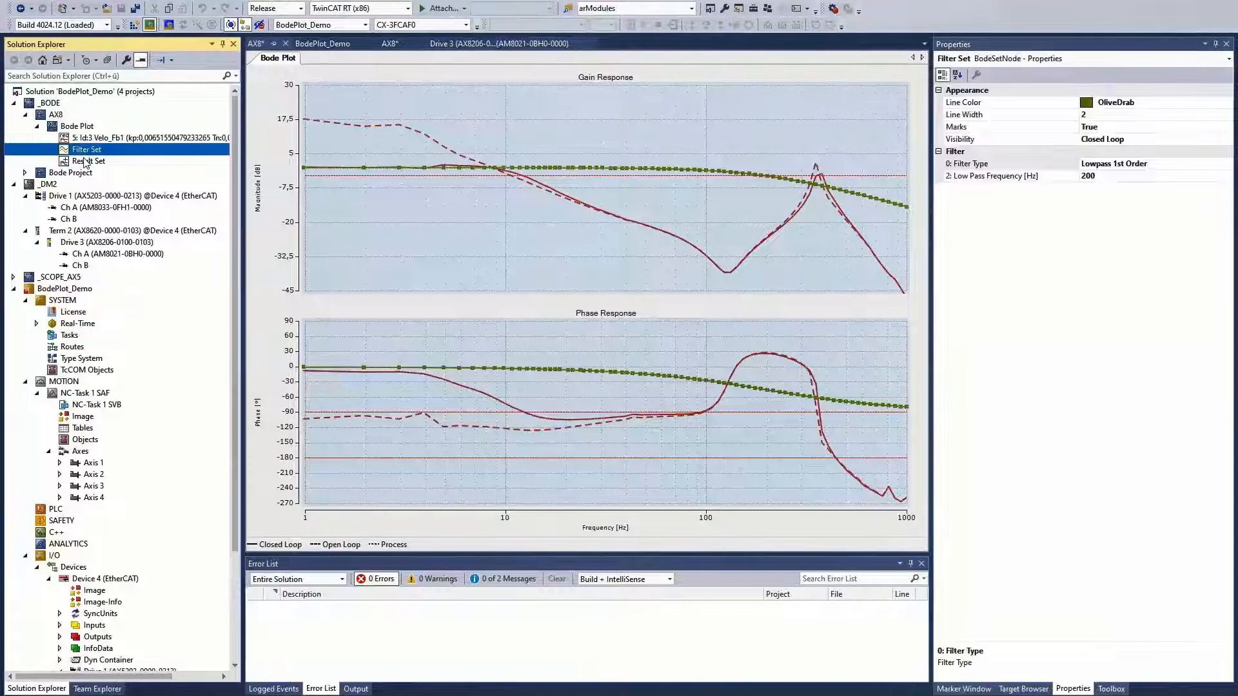
{"action": "left_click", "coordinate": [82, 161], "text": "ctrl"}
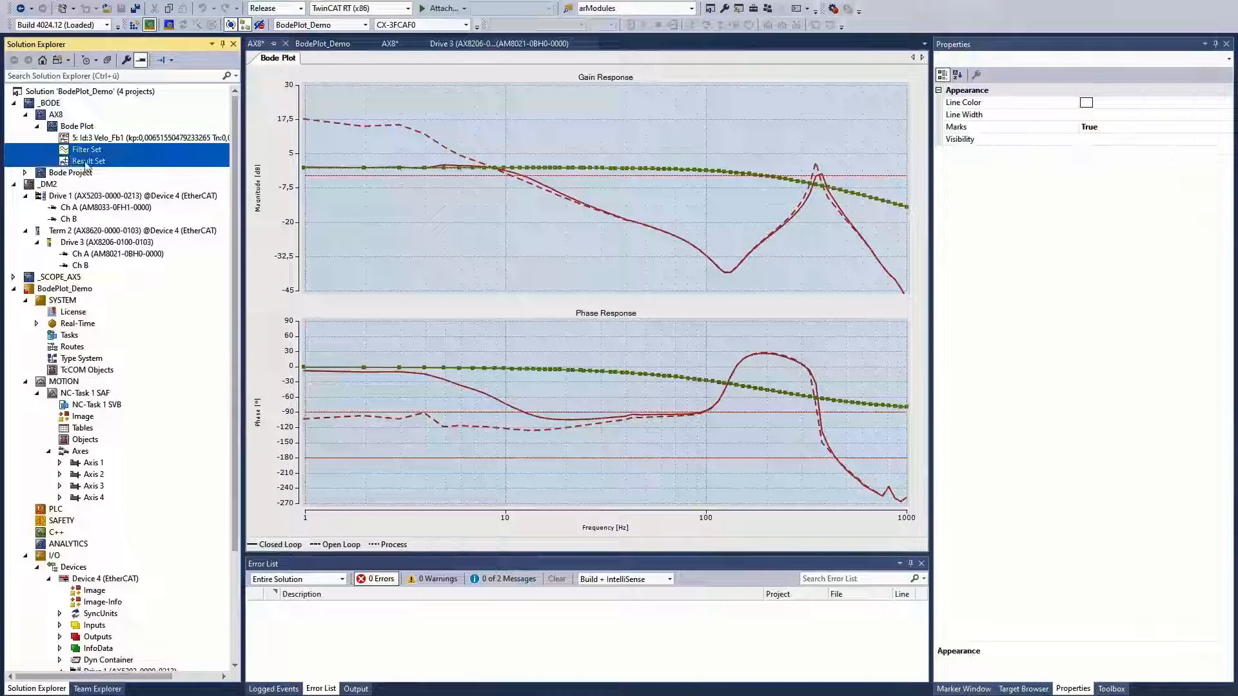
{"action": "double_click", "coordinate": [1170, 129]}
- Set the Filter Set's filter type to Phase Correction 2nd Order
{"action": "left_click", "coordinate": [87, 150]}
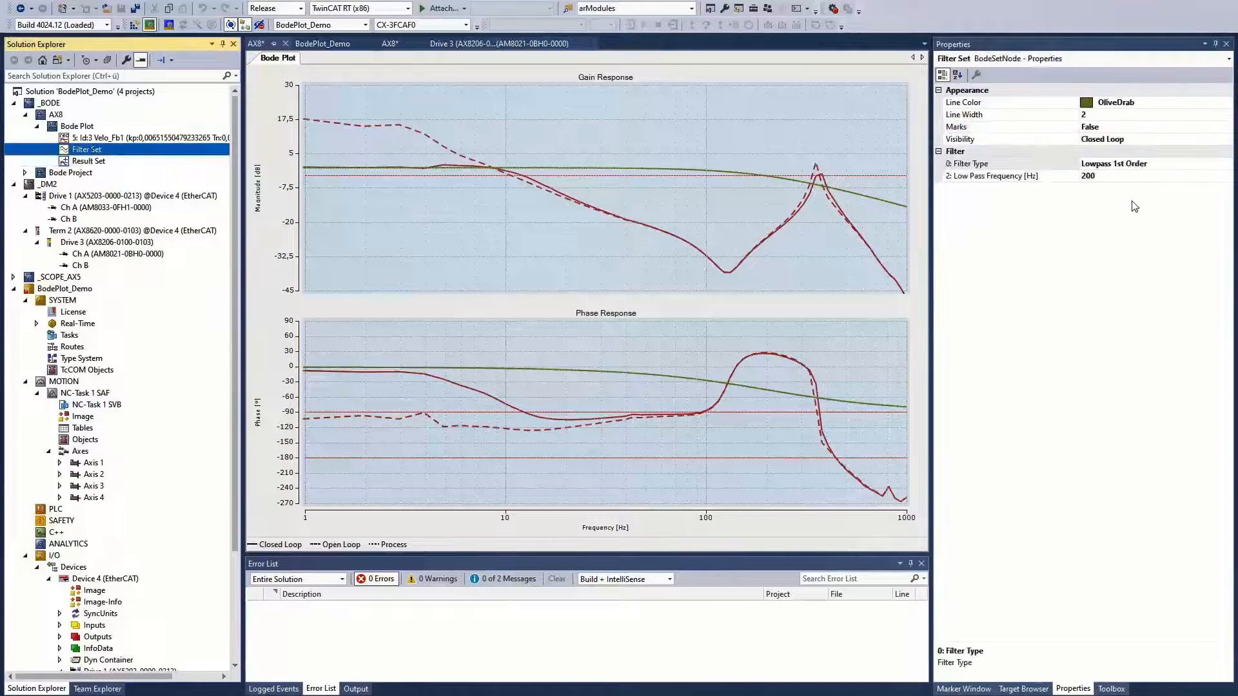
{"action": "left_click", "coordinate": [1216, 166]}
{"action": "left_click", "coordinate": [1226, 164]}
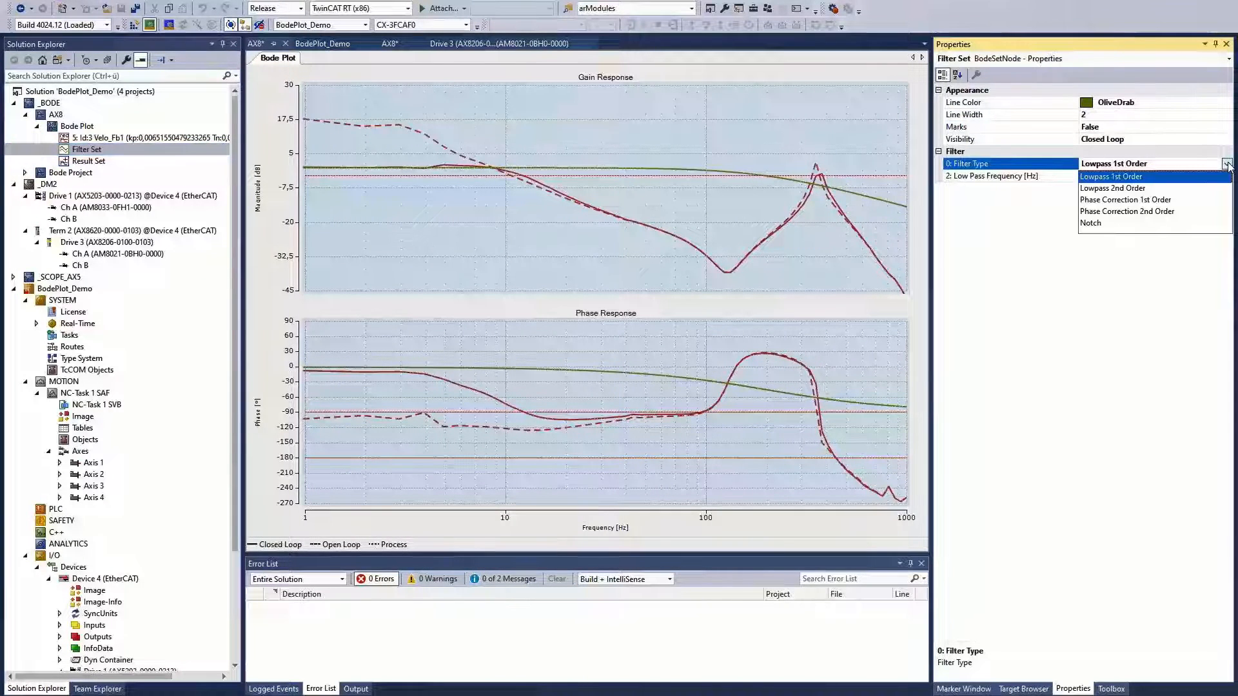
{"action": "left_click", "coordinate": [1139, 211]}
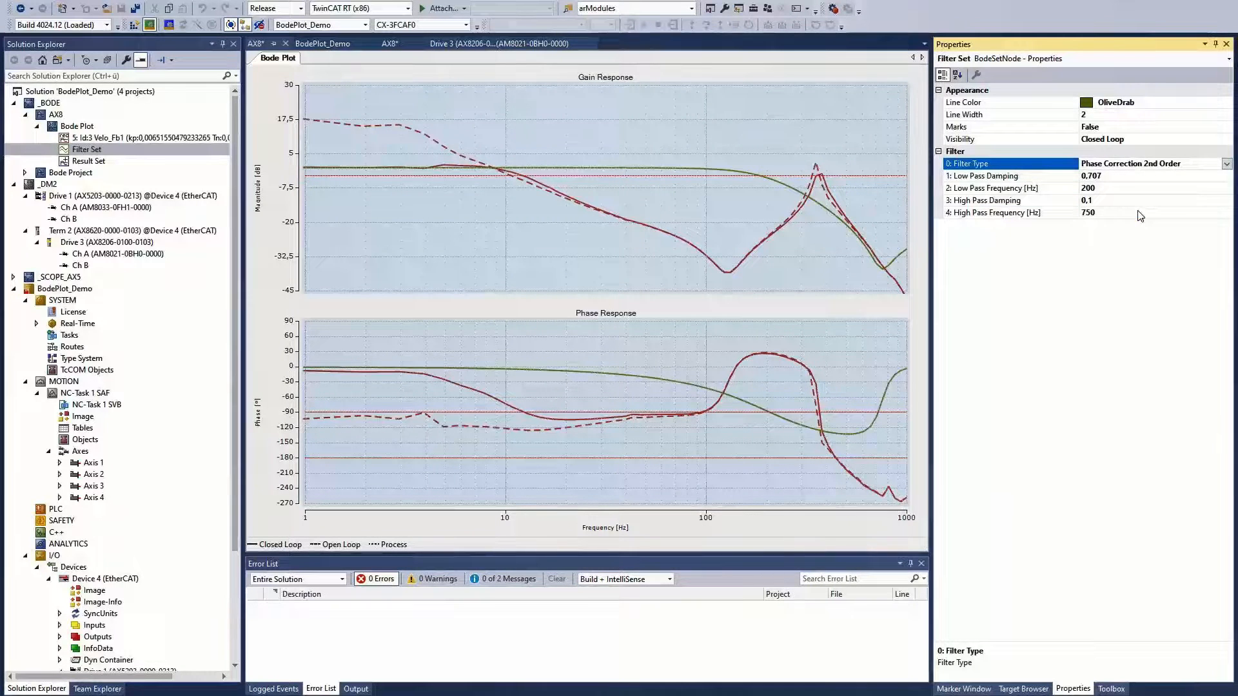
- Set the Filter Set's low pass frequency to 130 Hz and its low pass damping to 0,3
{"action": "left_click", "coordinate": [1114, 187]}
{"action": "type", "text": "130"}
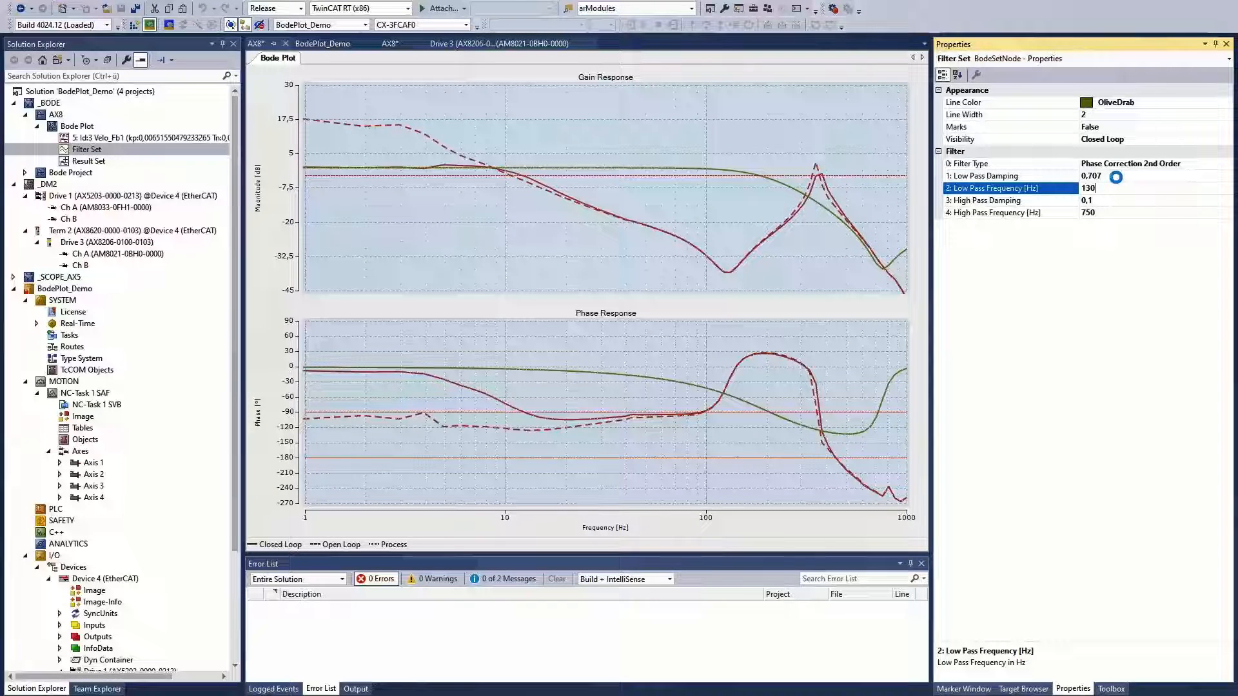
{"action": "left_click", "coordinate": [1115, 177]}
{"action": "type", "text": "0,3"}
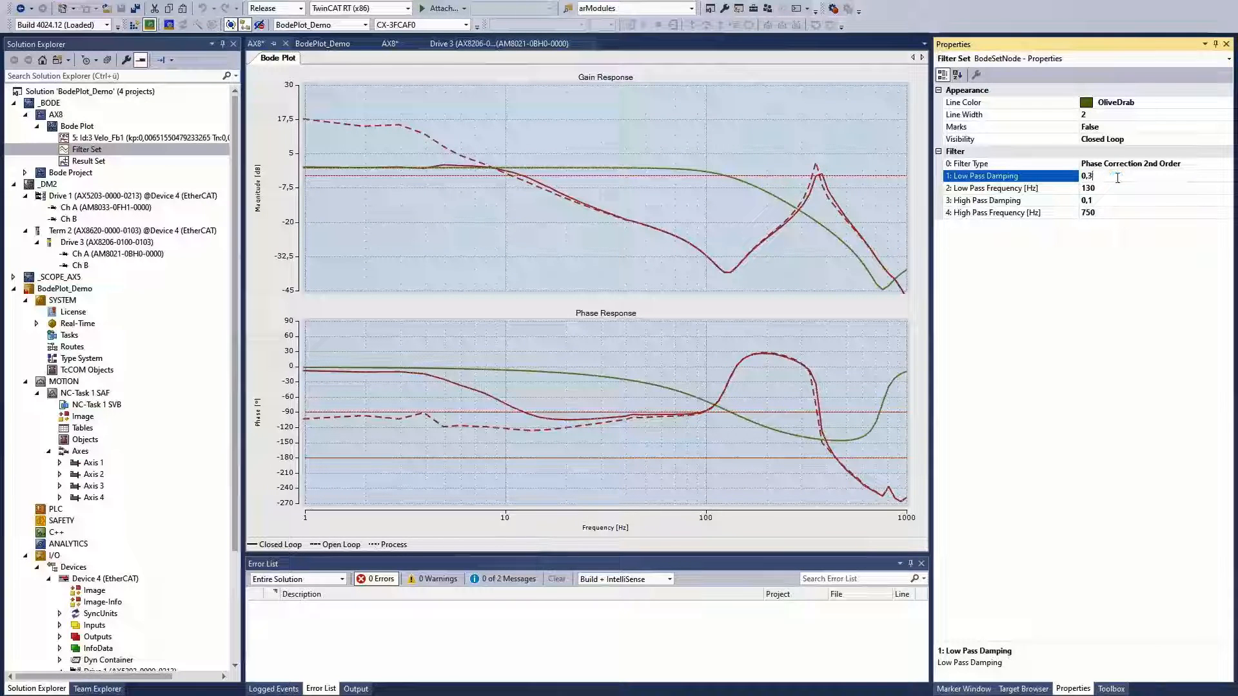
{"action": "key", "text": "Return"}
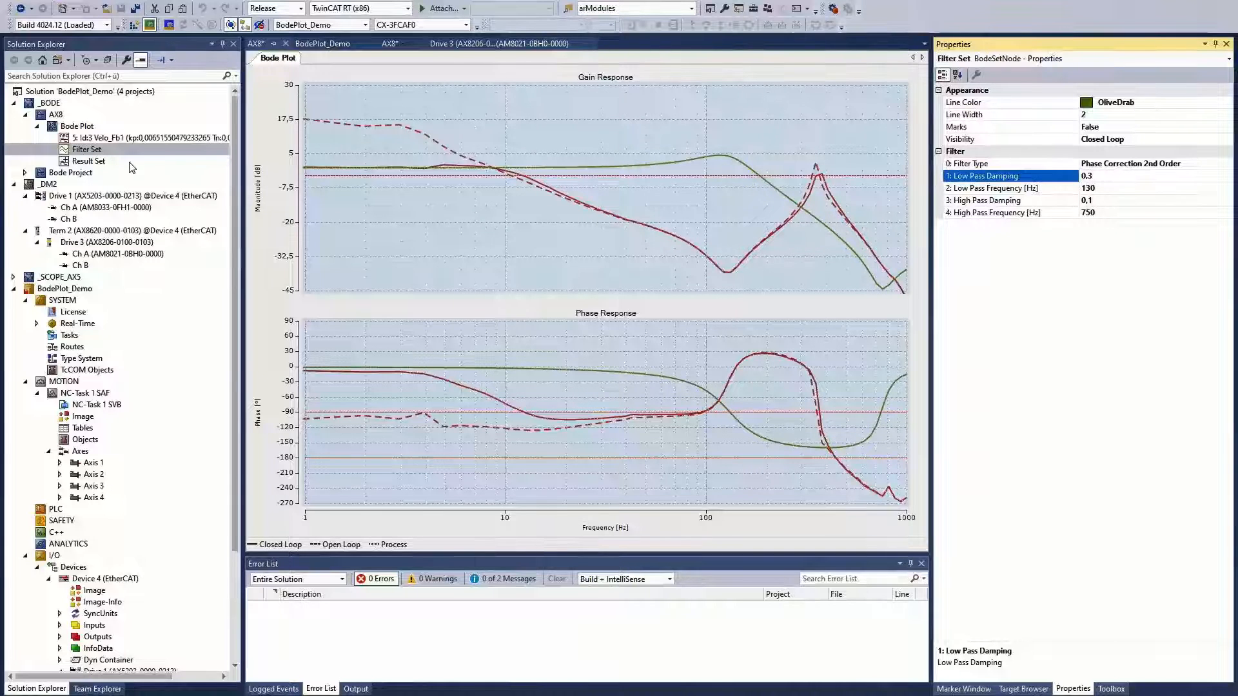
- Assign the Velo_Fb1 measurement as the Result Set's first source and the Filter Set as its second source
{"action": "left_click", "coordinate": [98, 162]}
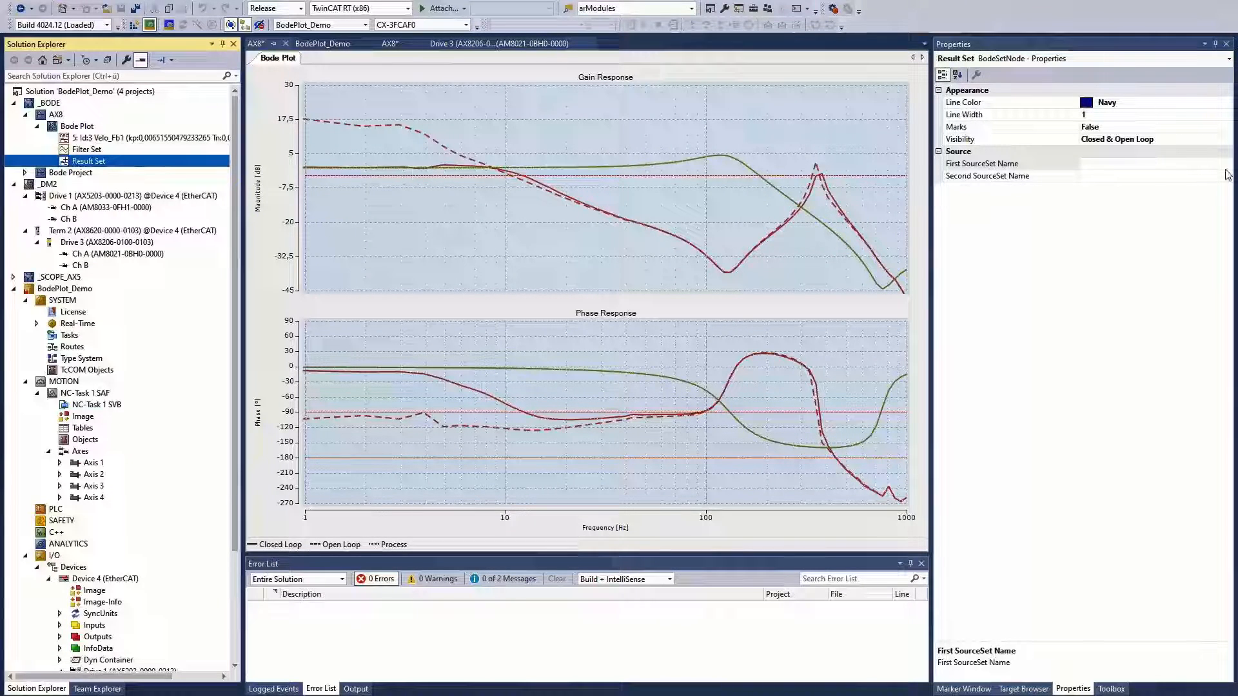
{"action": "left_click", "coordinate": [1154, 164]}
{"action": "left_click", "coordinate": [1227, 164]}
{"action": "left_click", "coordinate": [1191, 178]}
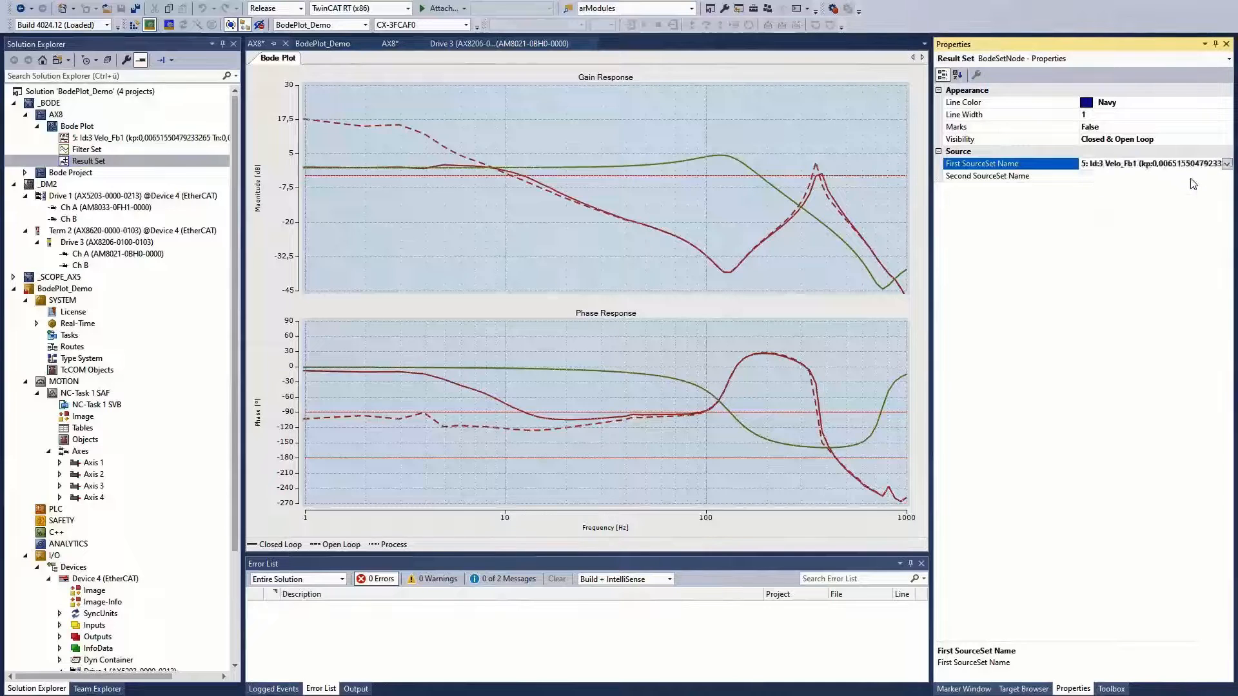
{"action": "left_click", "coordinate": [1227, 176]}
{"action": "left_click", "coordinate": [1227, 177]}
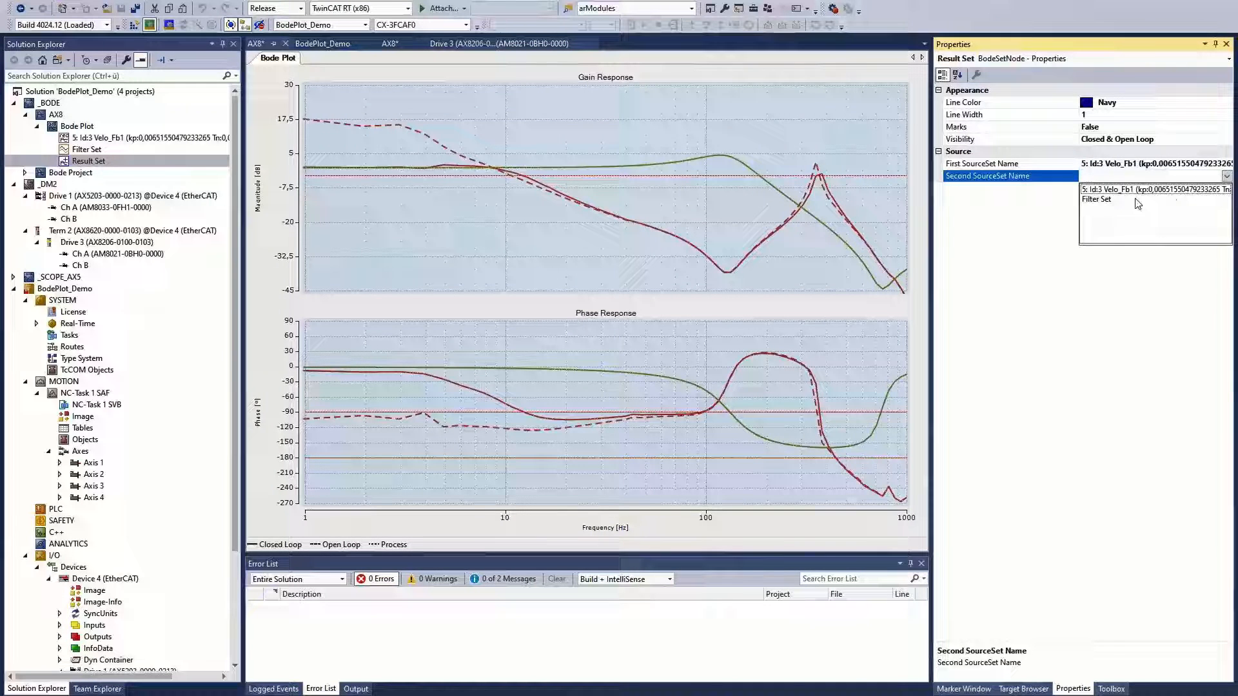
{"action": "left_click", "coordinate": [1089, 200]}
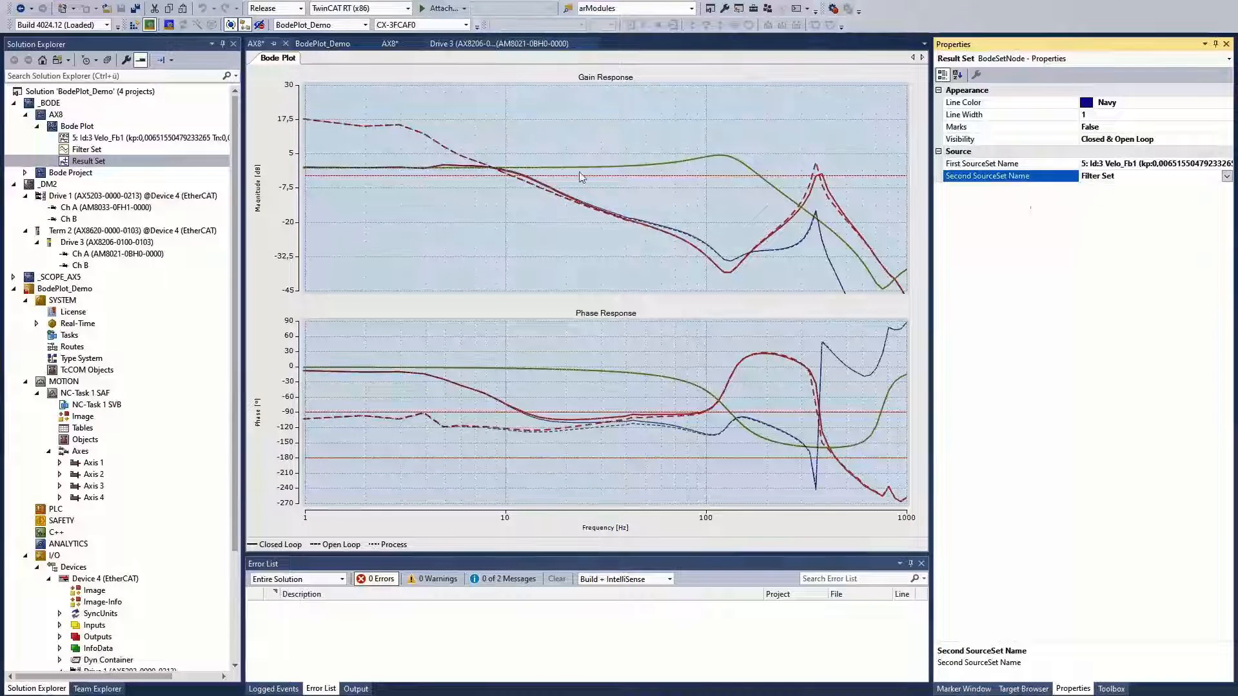
- Set the Filter Set's high pass frequency to 352 Hz
{"action": "left_click", "coordinate": [88, 149]}
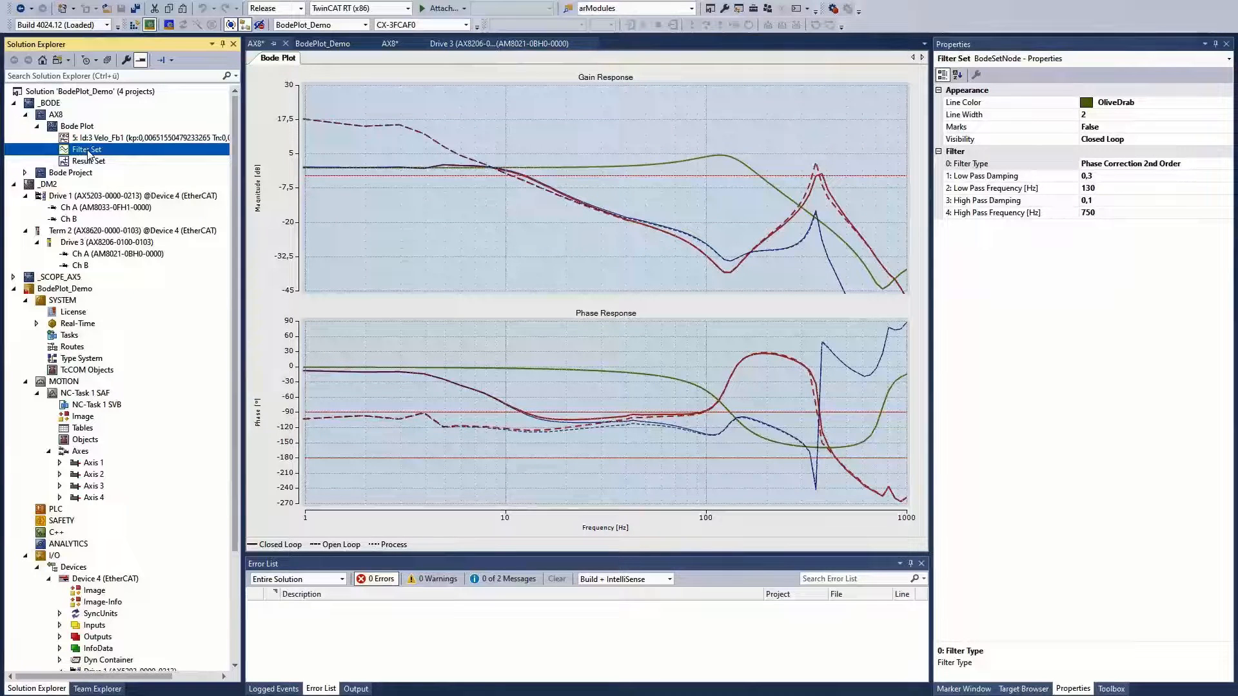
{"action": "left_click", "coordinate": [1109, 214]}
{"action": "double_click", "coordinate": [1109, 214]}
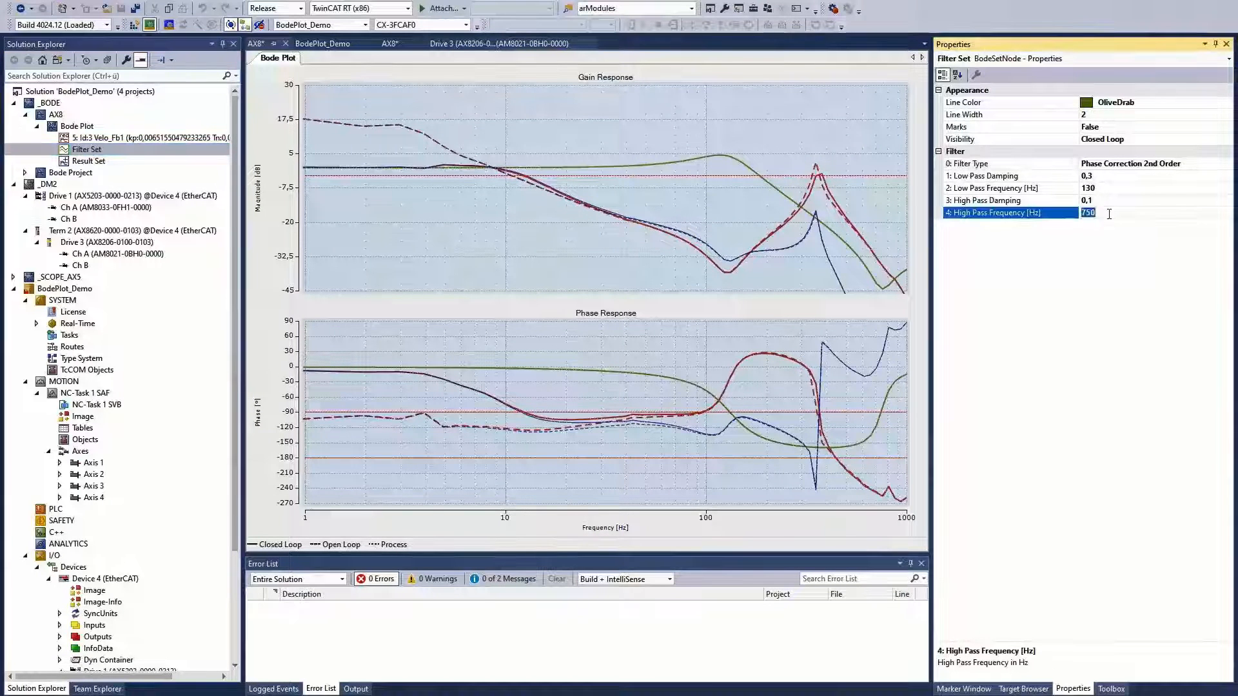
{"action": "type", "text": "352"}
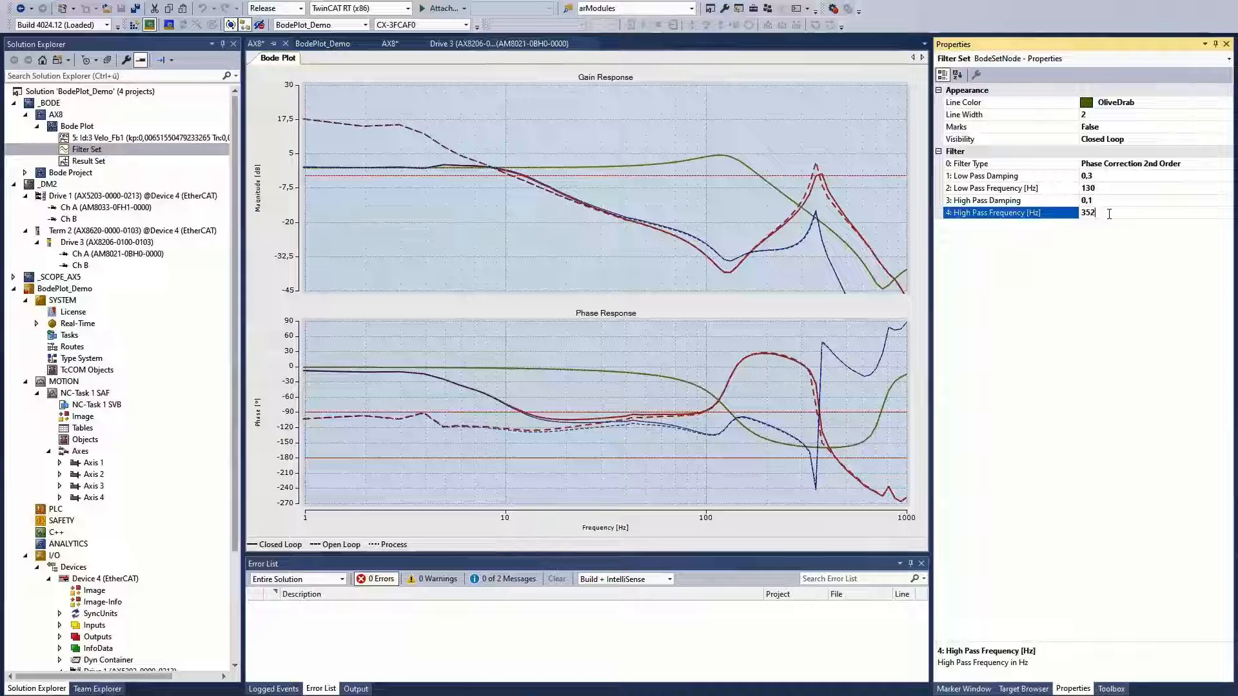
{"action": "key", "text": "Return"}
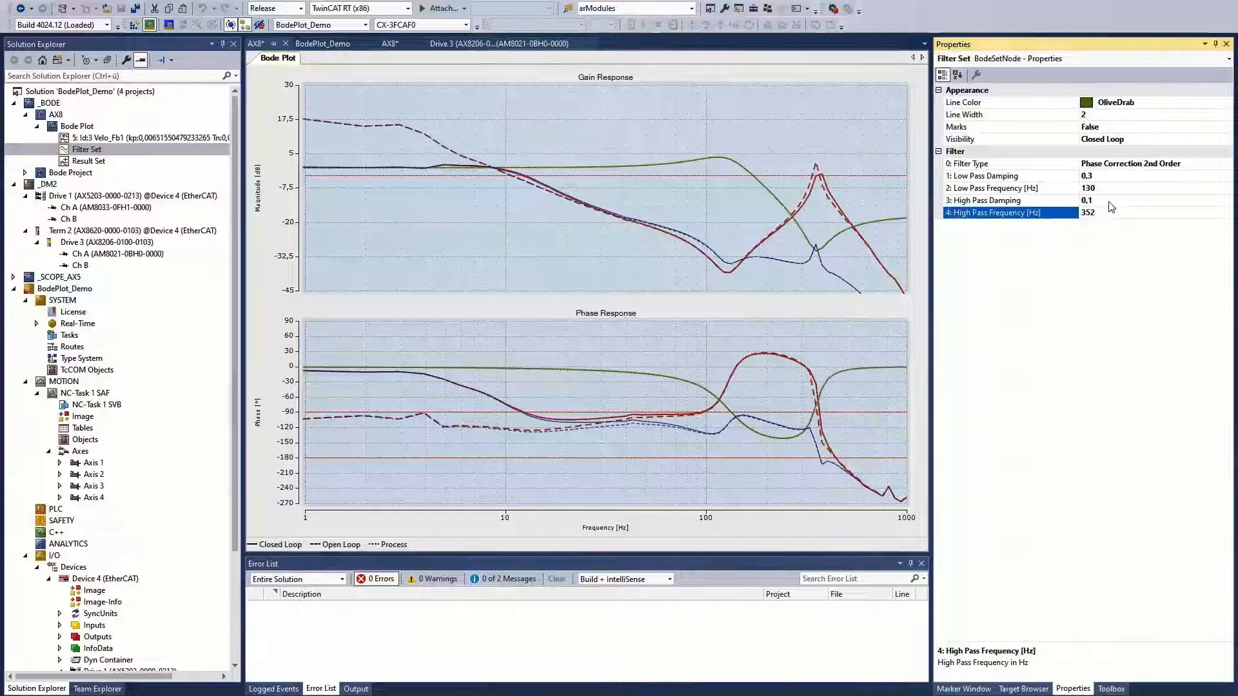
- Set the Filter Set's high pass damping to 0,03 and its low pass damping to 0,25
{"action": "left_click", "coordinate": [1110, 202]}
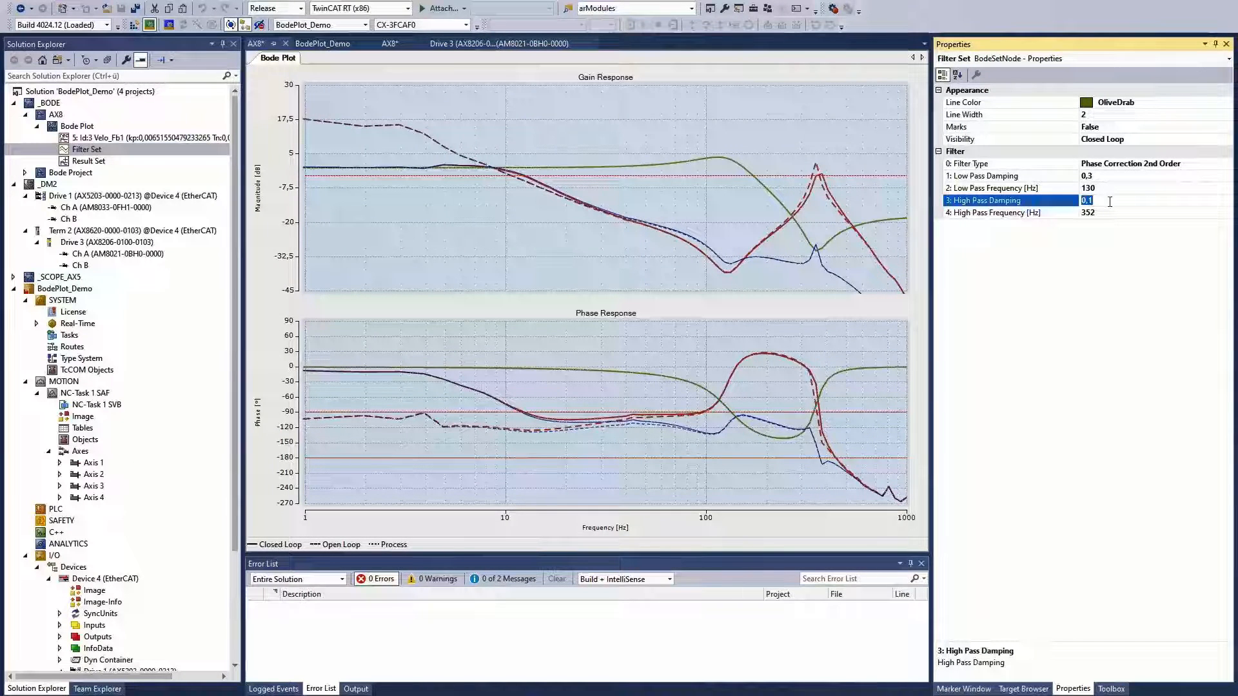
{"action": "type", "text": "0,03"}
{"action": "key", "text": "Return"}
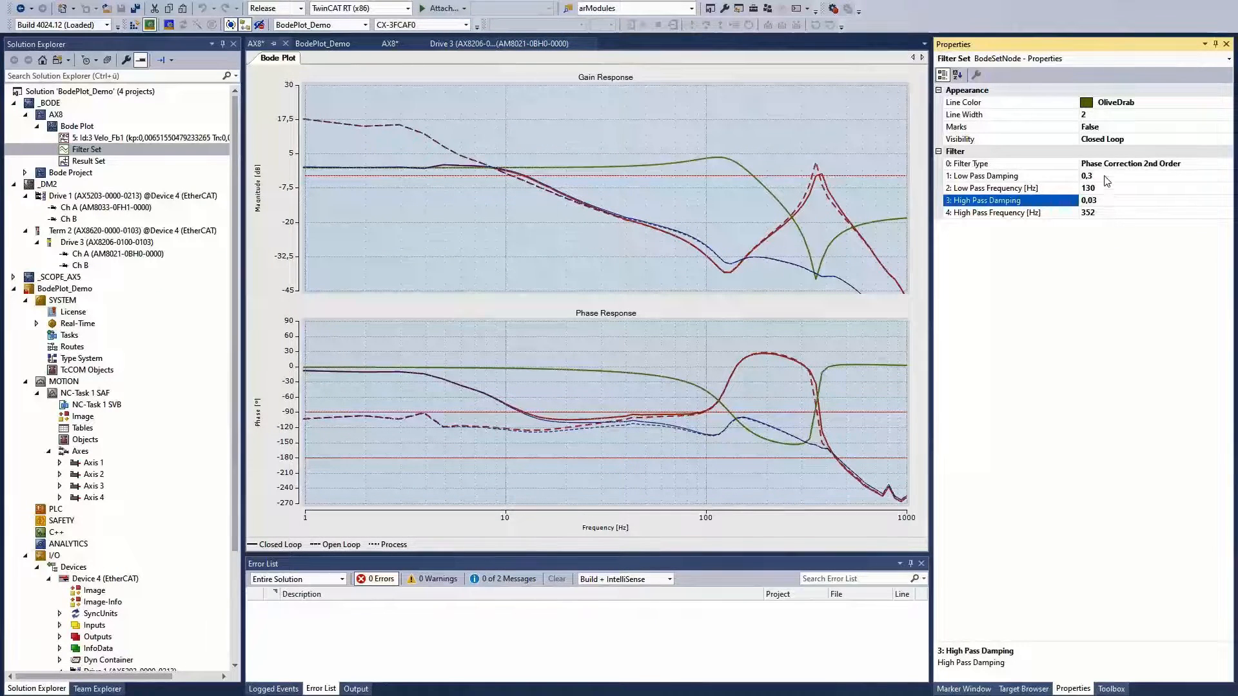
{"action": "left_click", "coordinate": [1105, 175]}
{"action": "key", "text": "BackSpace"}
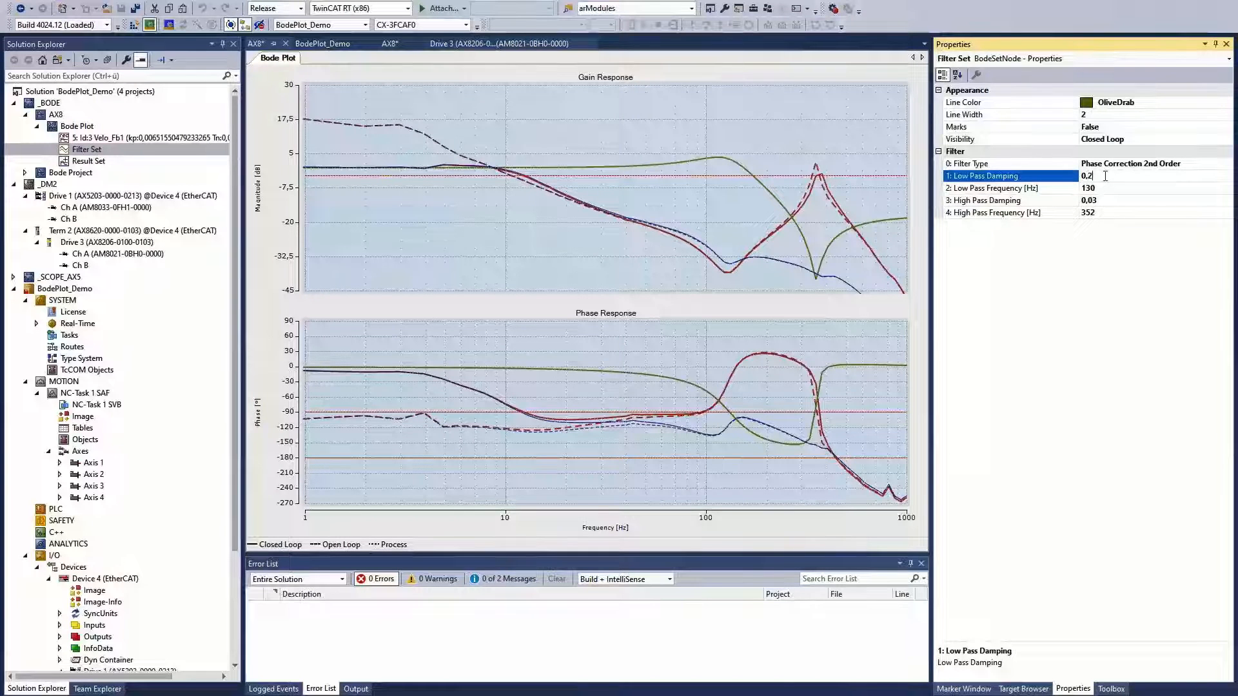
{"action": "type", "text": "25"}
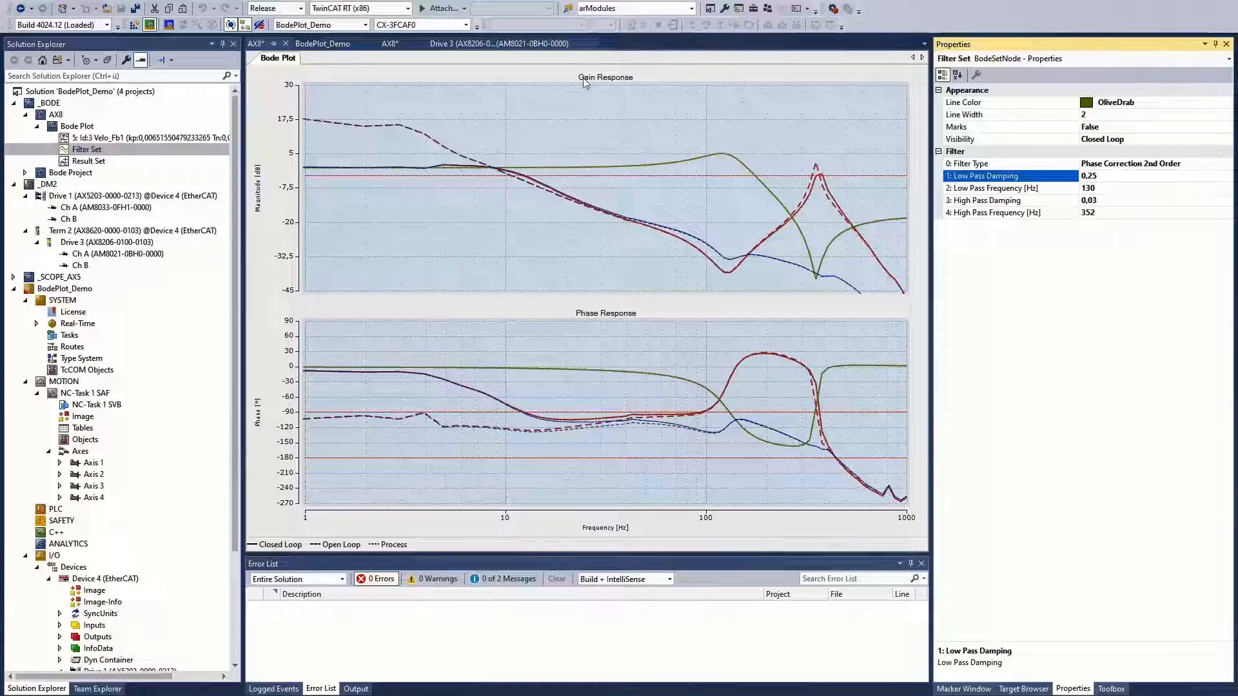
- Add a PhaseCorrection2ndOrder filter to the torque command value filter in the current controller of Drive 3, channel A
{"action": "left_click", "coordinate": [491, 43]}
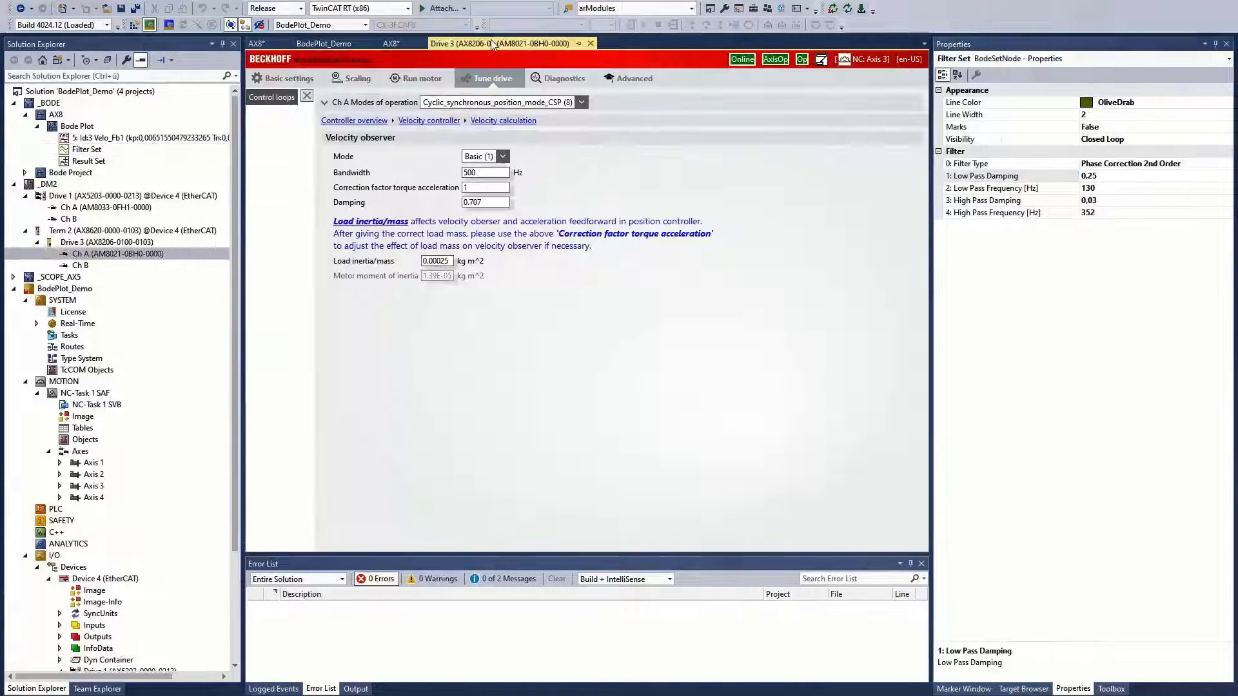
{"action": "left_click", "coordinate": [343, 122]}
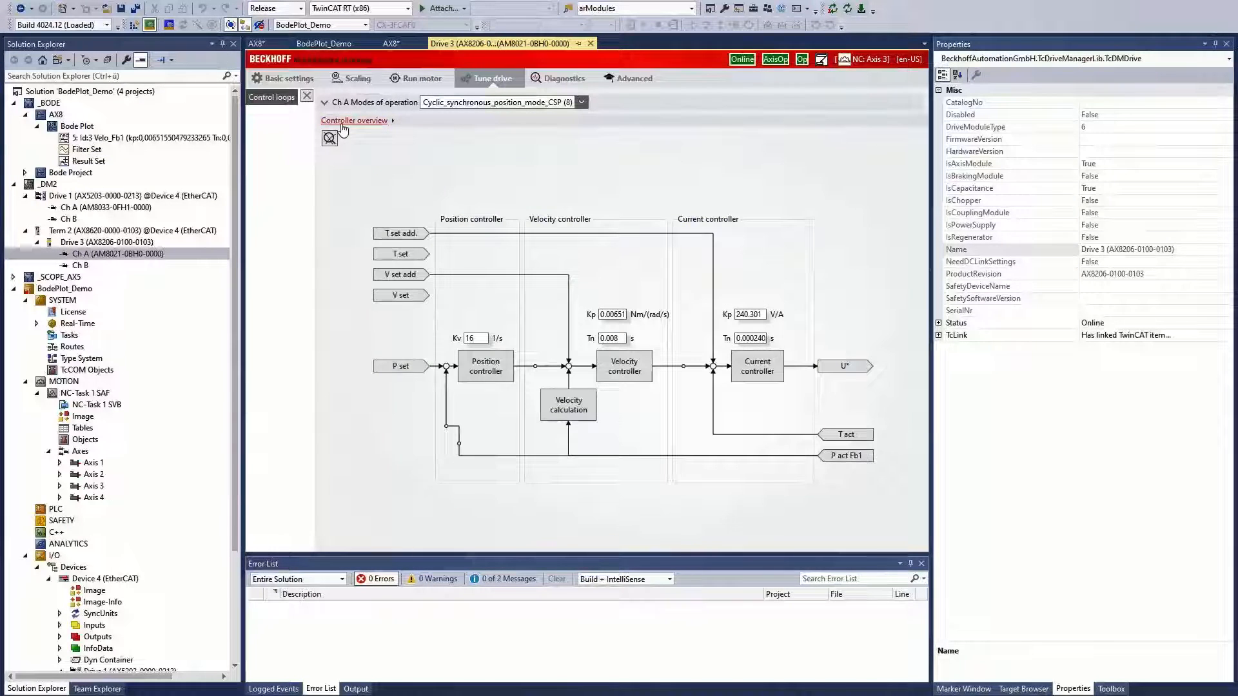
{"action": "left_click", "coordinate": [750, 377]}
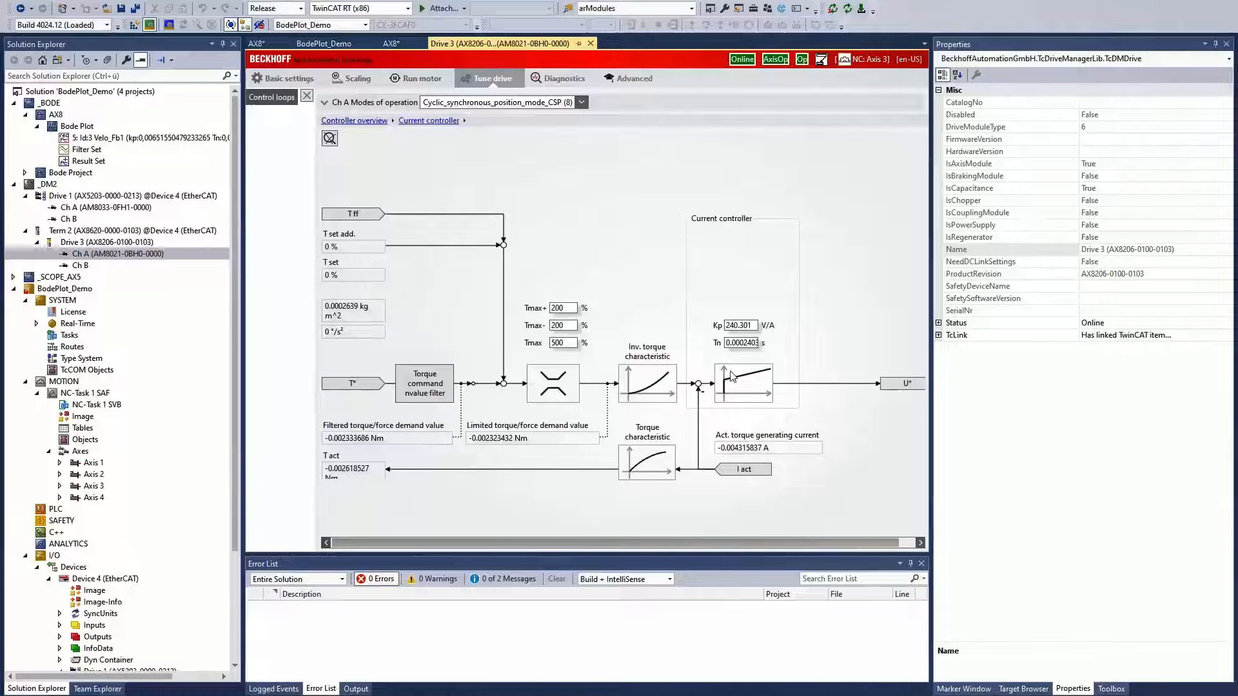
{"action": "left_click", "coordinate": [434, 380]}
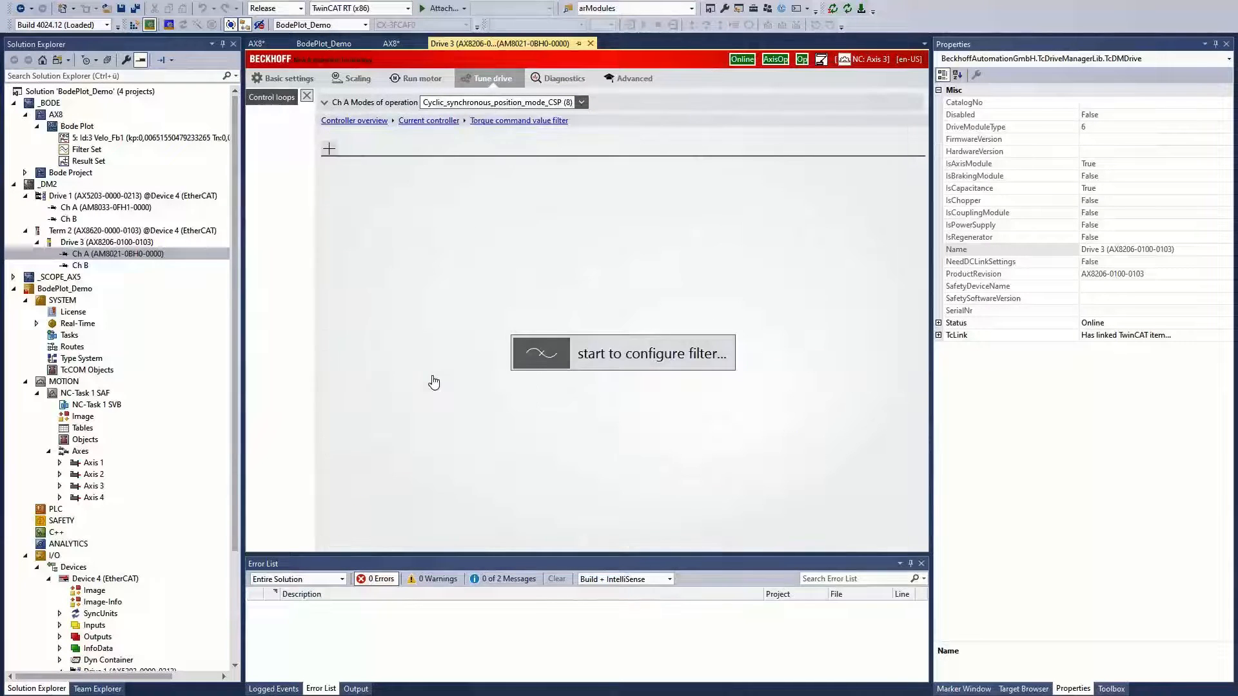
{"action": "left_click", "coordinate": [328, 149]}
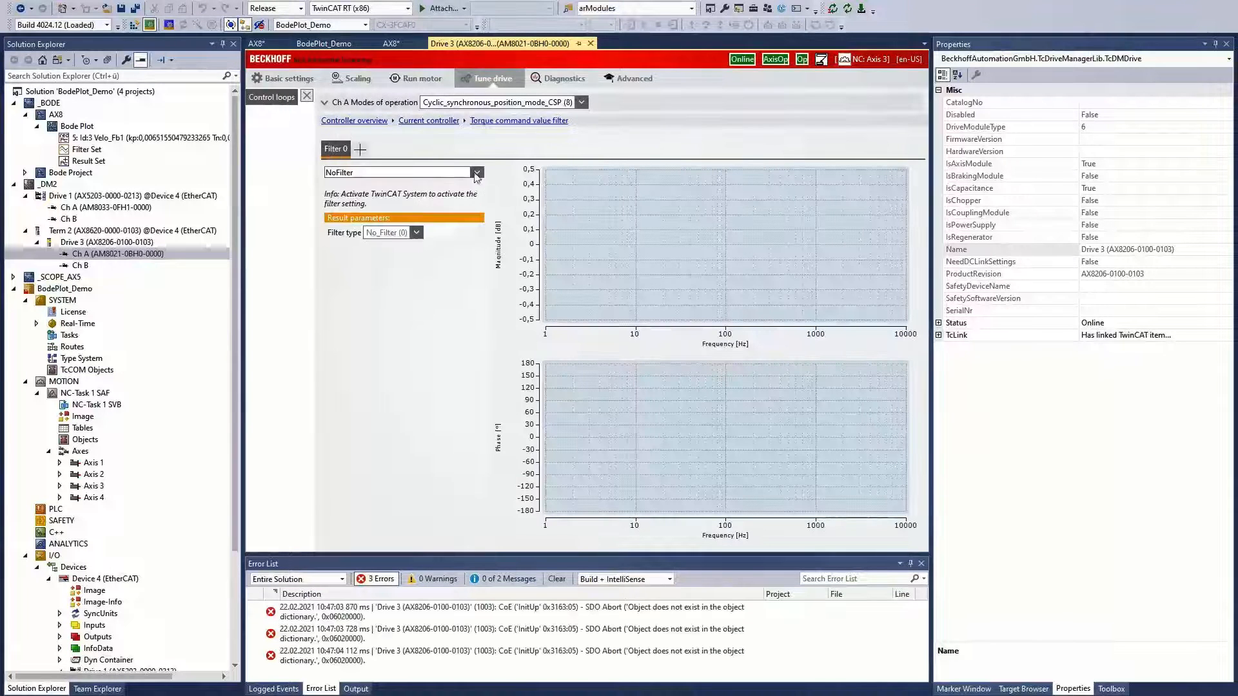
{"action": "left_click", "coordinate": [477, 174]}
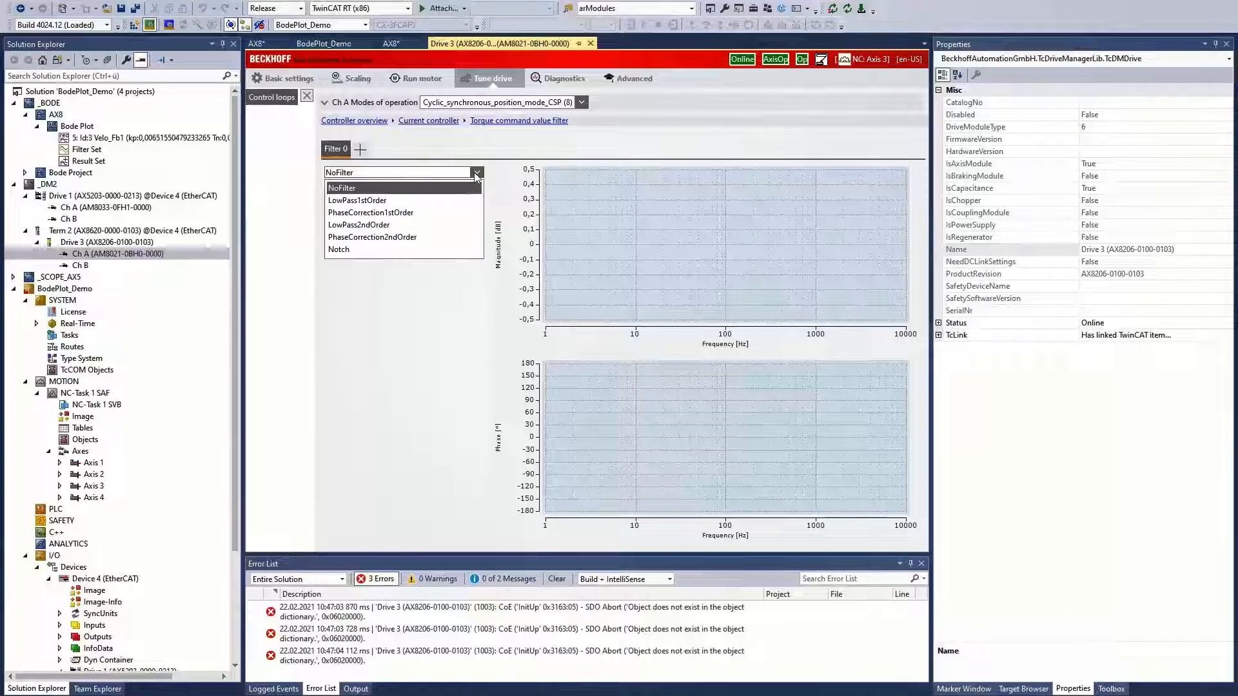
{"action": "left_click", "coordinate": [397, 237]}
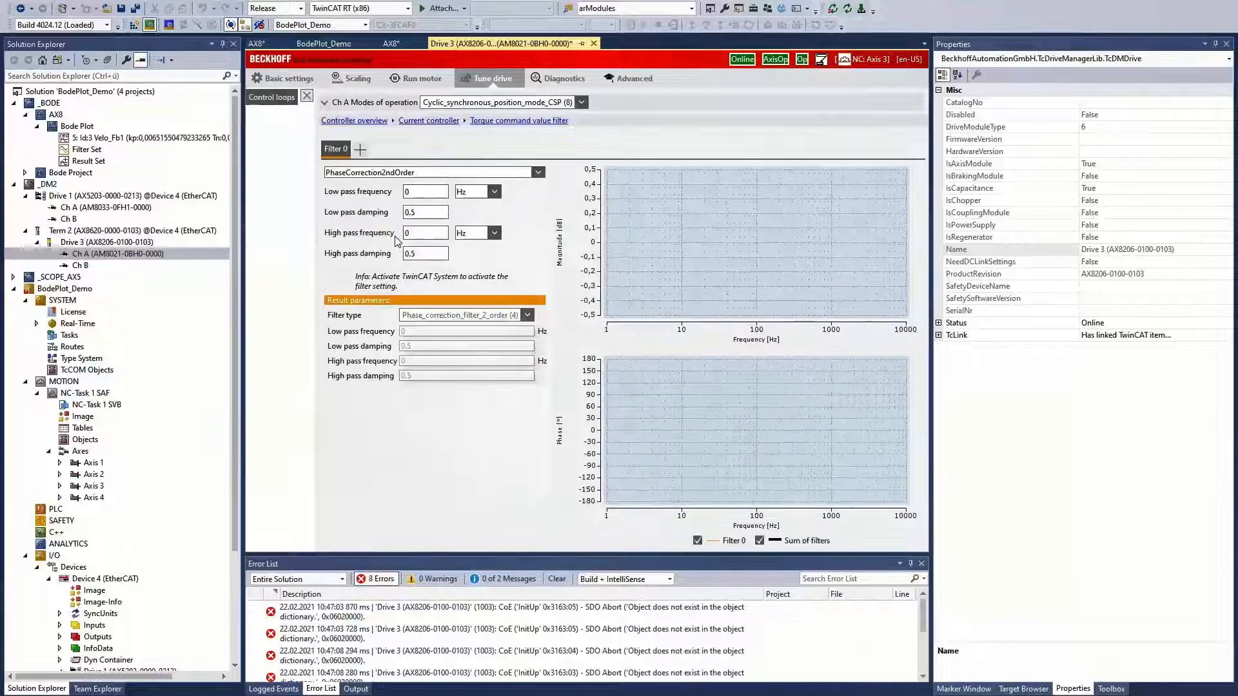
- Set the torque filter's low pass frequency to 130 Hz and try to enter 025 as its low pass damping
{"action": "left_click", "coordinate": [418, 192]}
{"action": "type", "text": "130"}
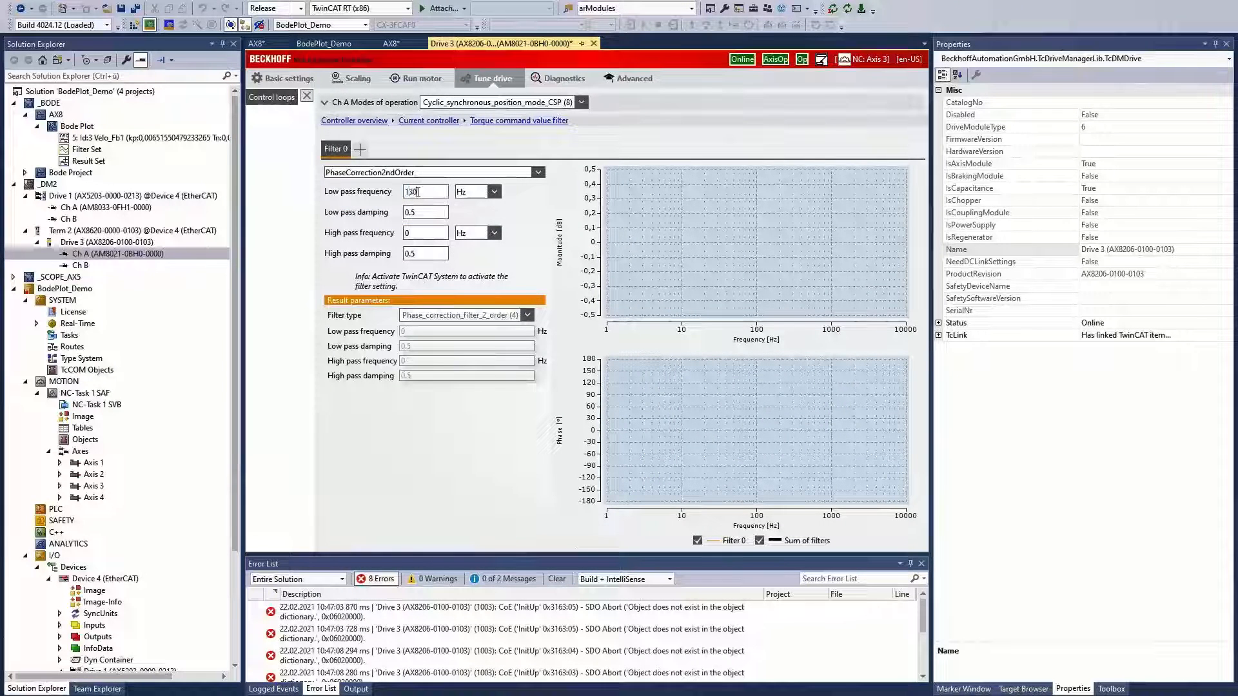
{"action": "left_click", "coordinate": [417, 212]}
{"action": "key", "text": "BackSpace"}
{"action": "key", "text": "BackSpace"}
{"action": "type", "text": "25"}
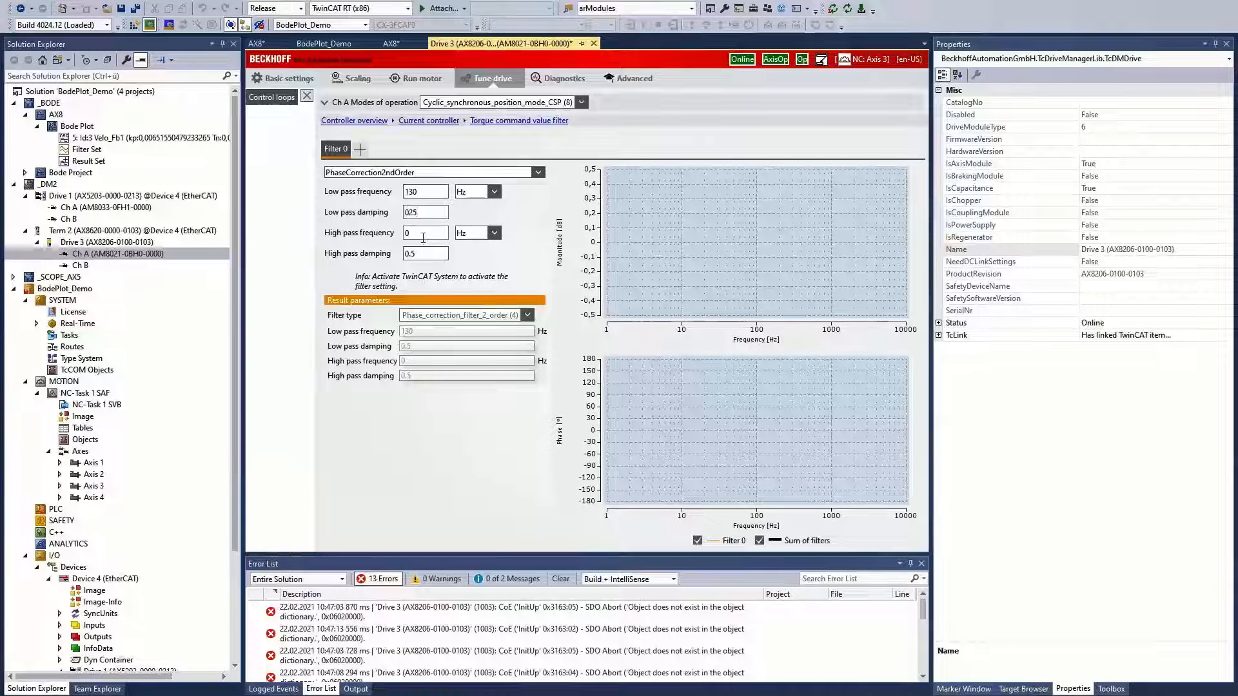
{"action": "key", "text": "Tab"}
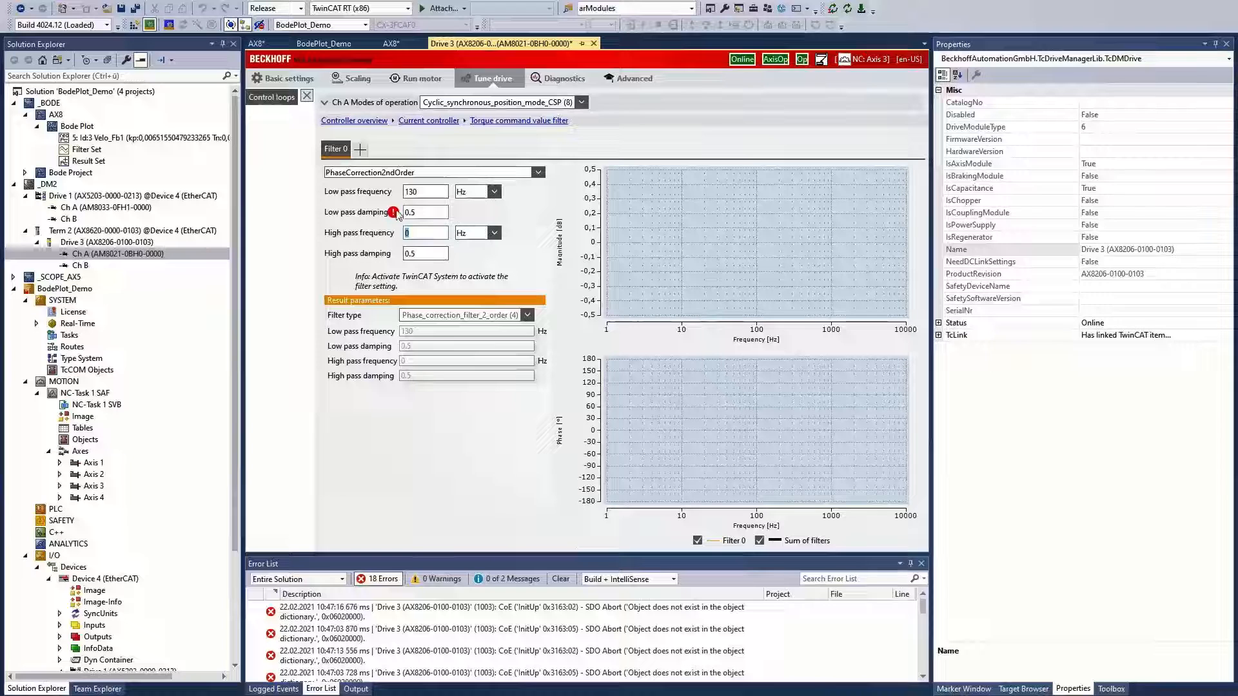
- Set the torque filter's high pass frequency to 352 Hz
{"action": "left_click", "coordinate": [433, 232]}
{"action": "key", "text": "BackSpace"}
{"action": "type", "text": "325"}
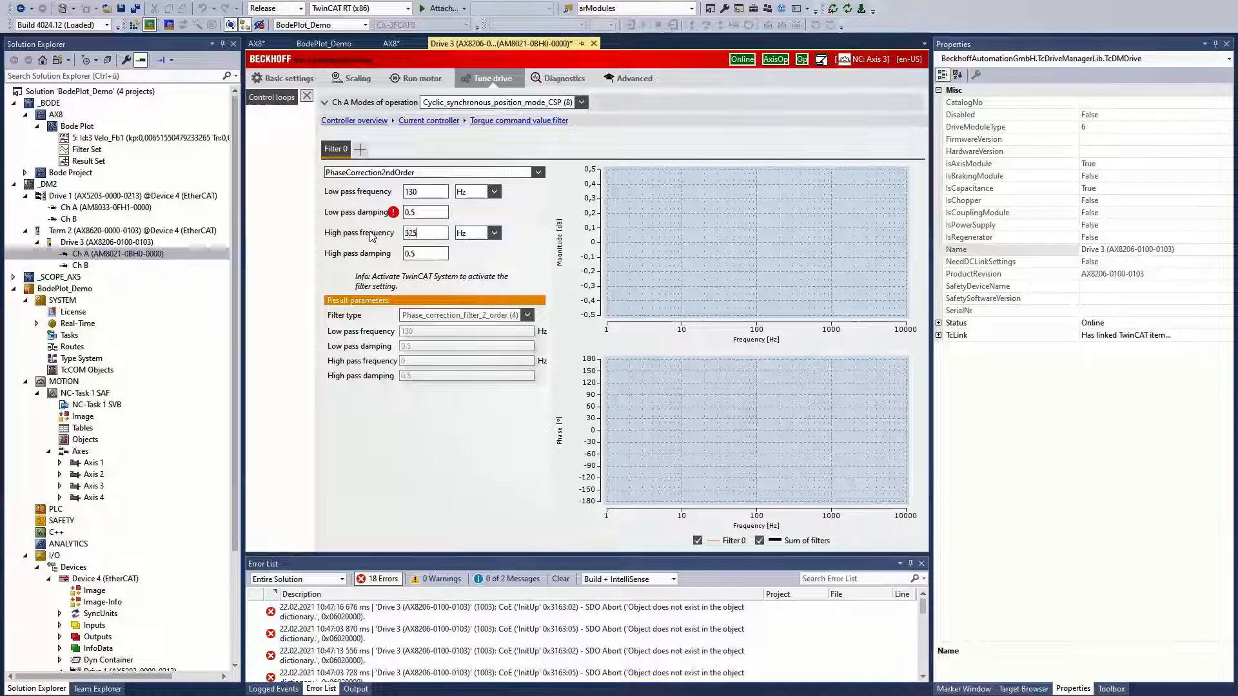
{"action": "key", "text": "BackSpace"}
{"action": "key", "text": "BackSpace"}
{"action": "type", "text": "52"}
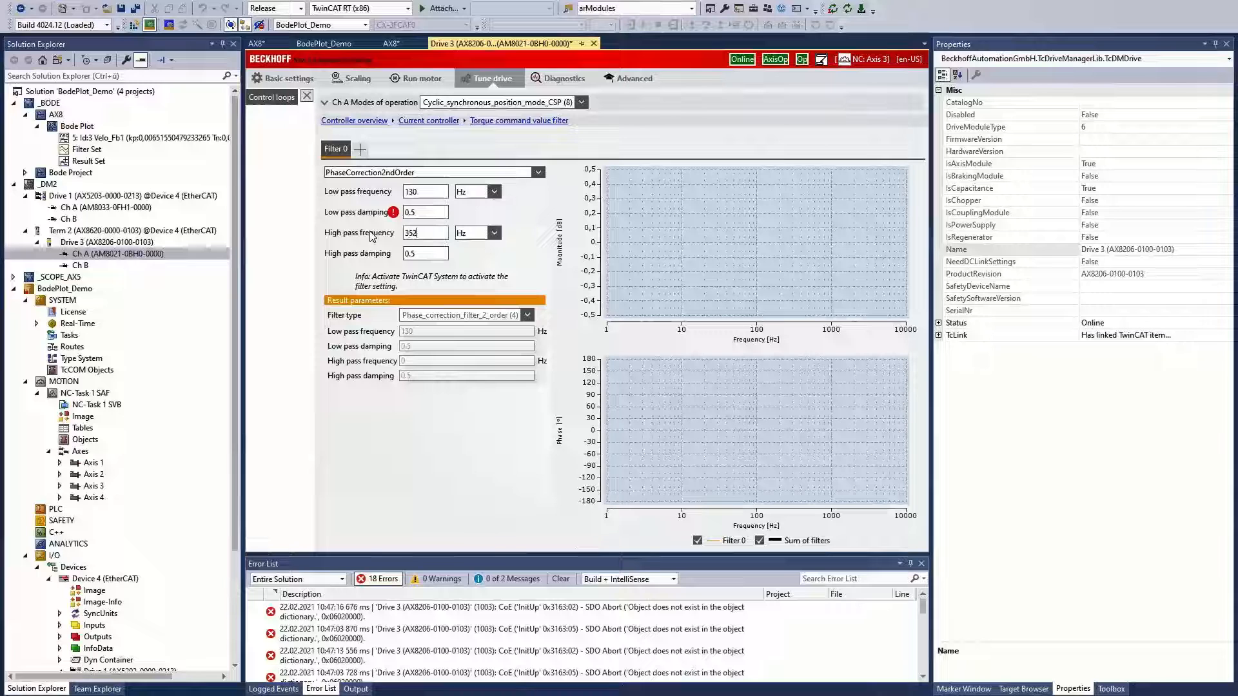
{"action": "left_click", "coordinate": [426, 254]}
- Set the torque filter's low pass damping to 0.25 and its high pass damping to 0.03
{"action": "double_click", "coordinate": [425, 211]}
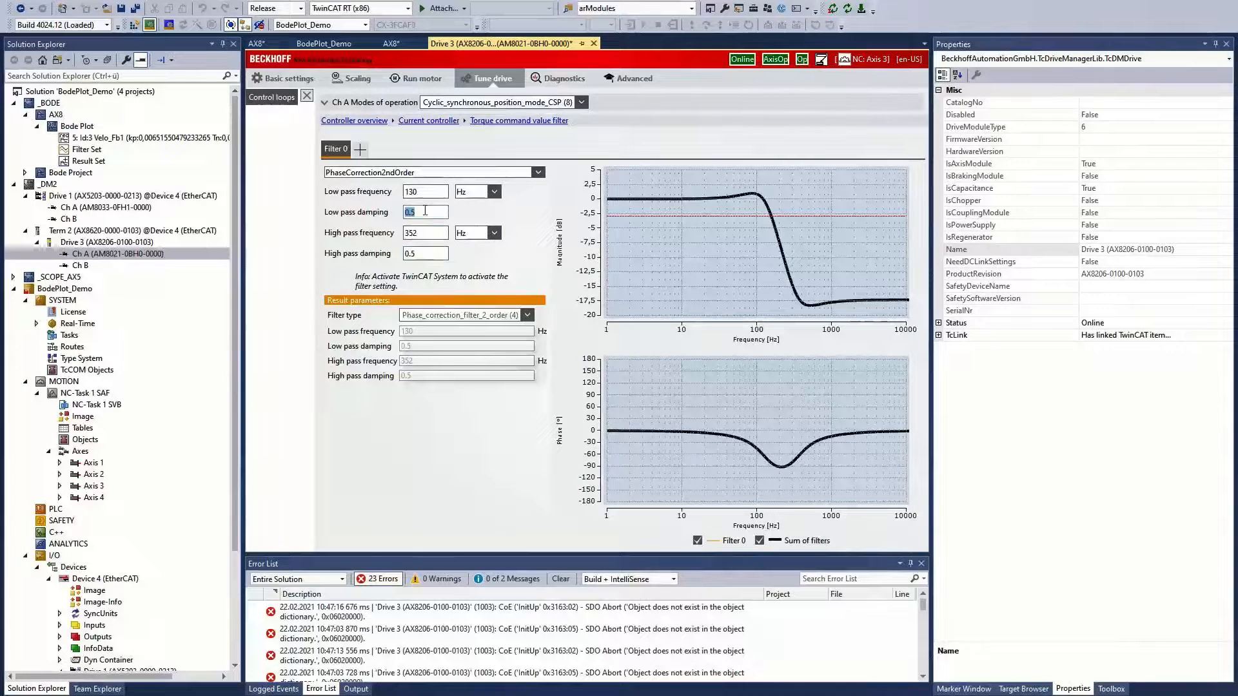
{"action": "type", "text": "0.25"}
{"action": "left_click", "coordinate": [430, 254]}
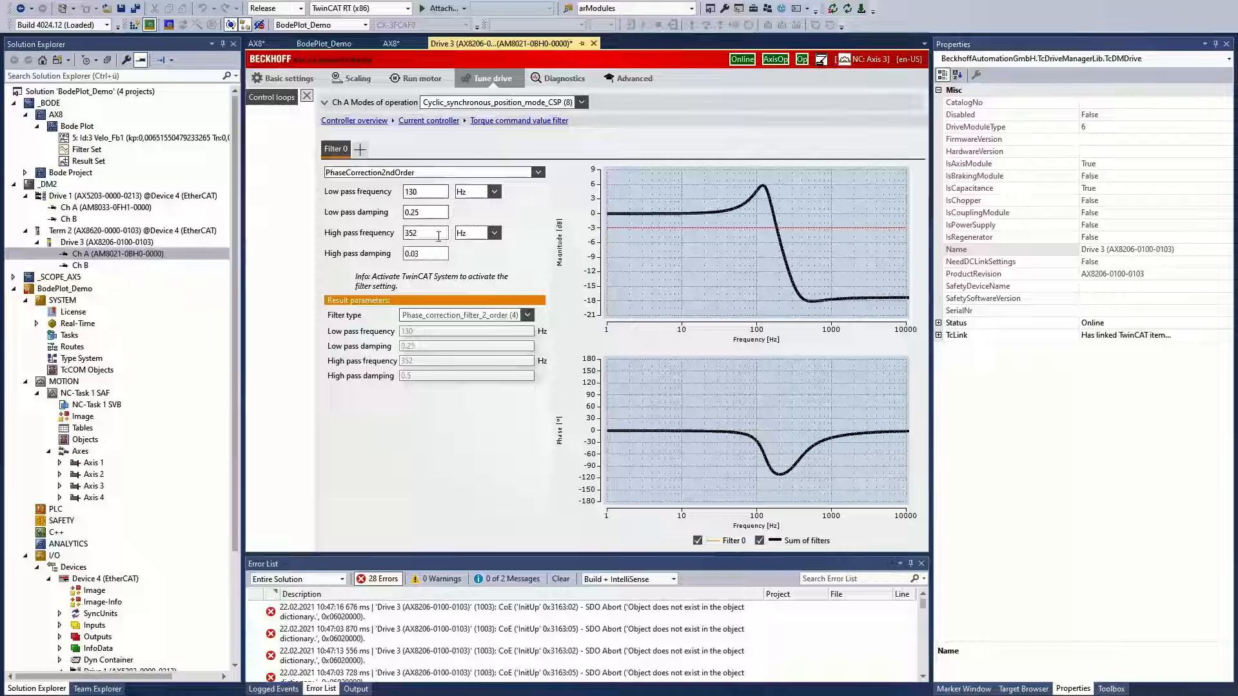
{"action": "key", "text": "BackSpace"}
{"action": "type", "text": "03"}
{"action": "double_click", "coordinate": [437, 232]}
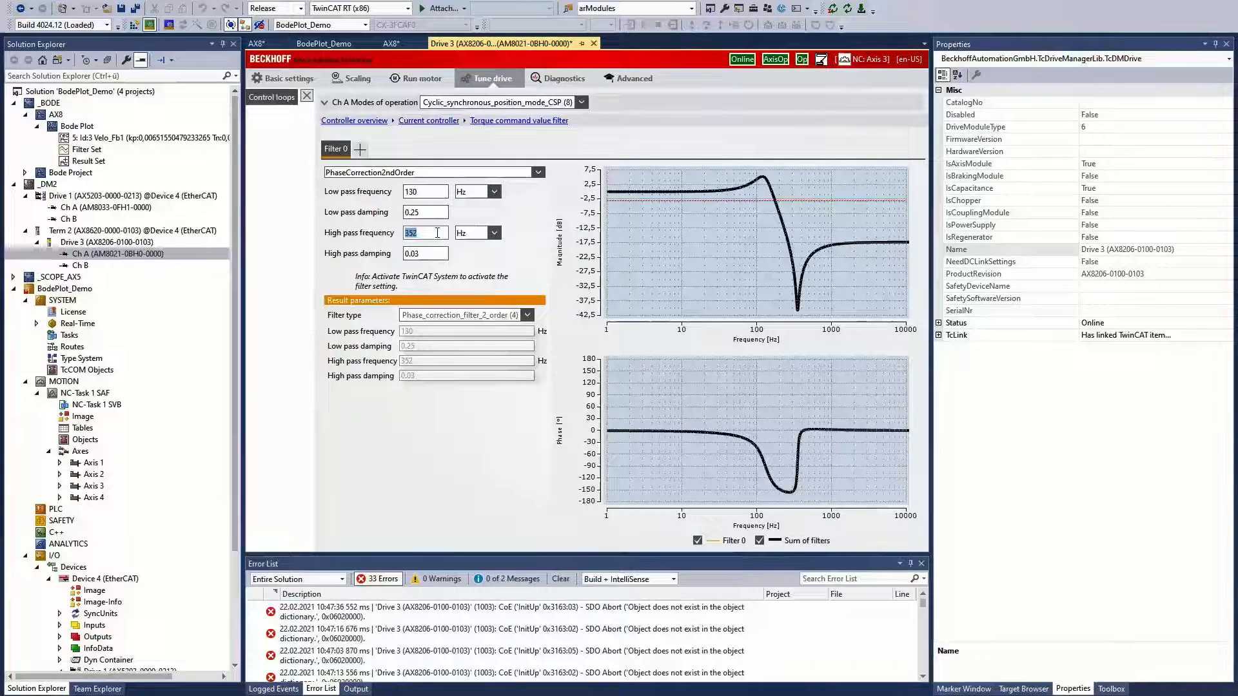
- Activate the BodePlot_Demo configuration on target CX-3FCAF0 and confirm the system restart
{"action": "left_click", "coordinate": [135, 27]}
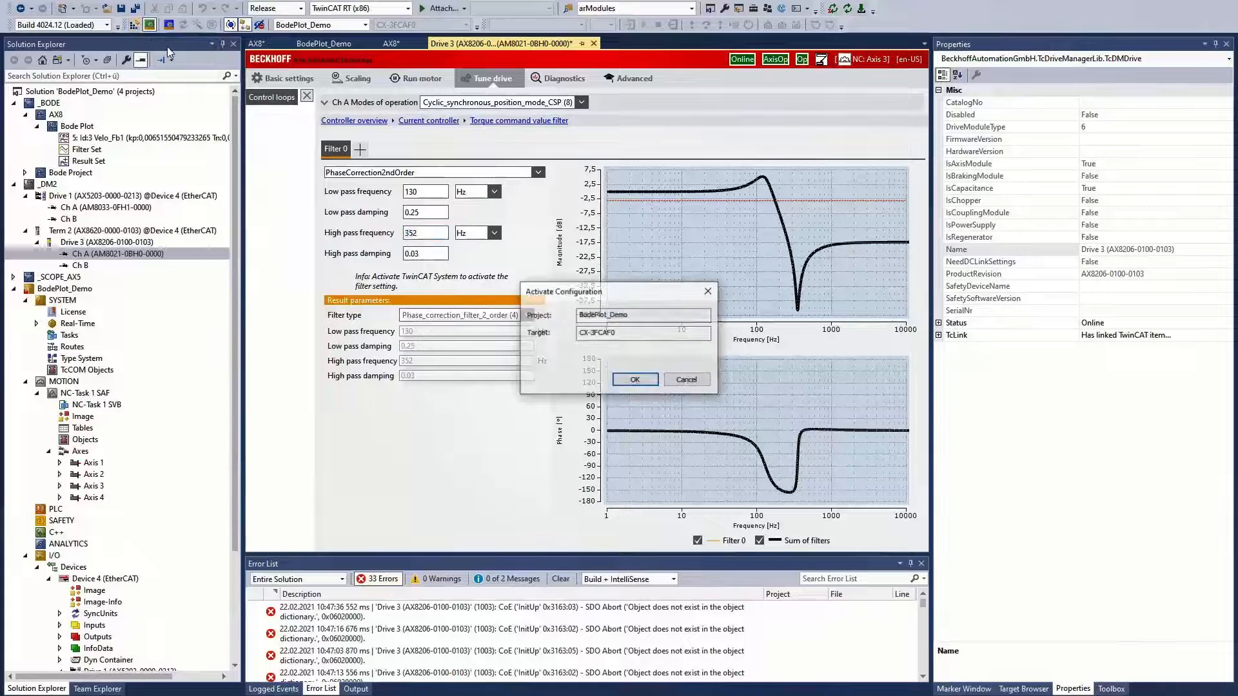
{"action": "left_click", "coordinate": [634, 381]}
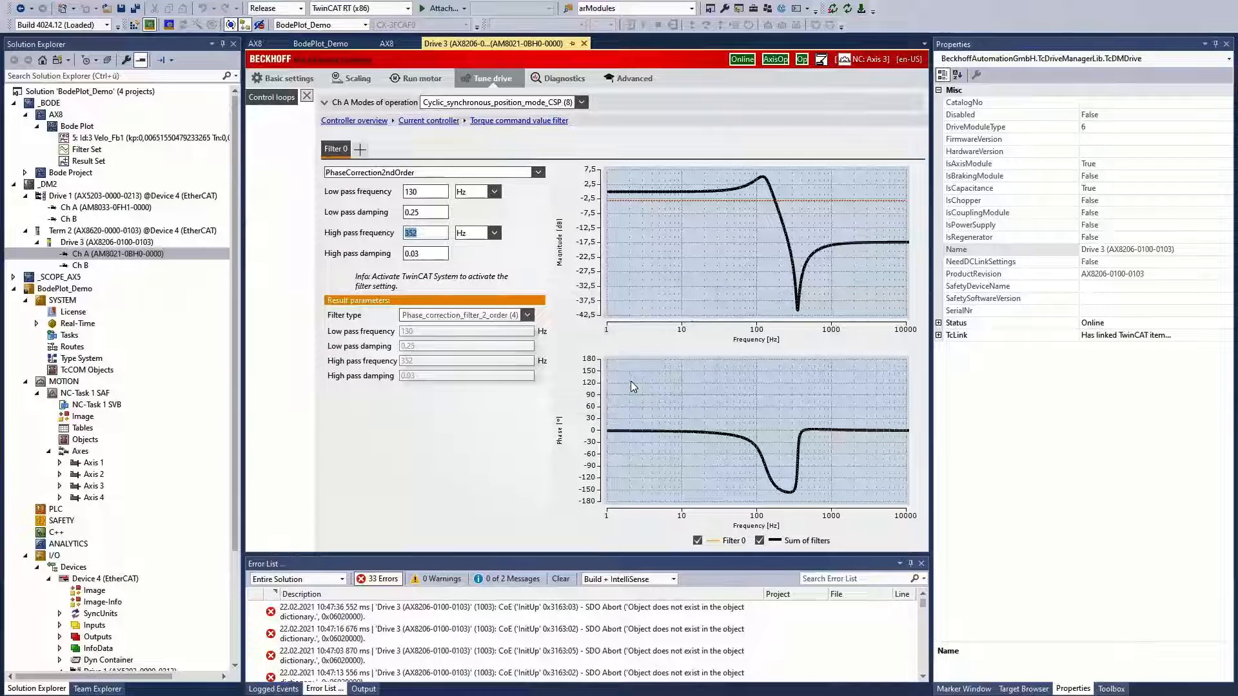
{"action": "left_click", "coordinate": [624, 394]}
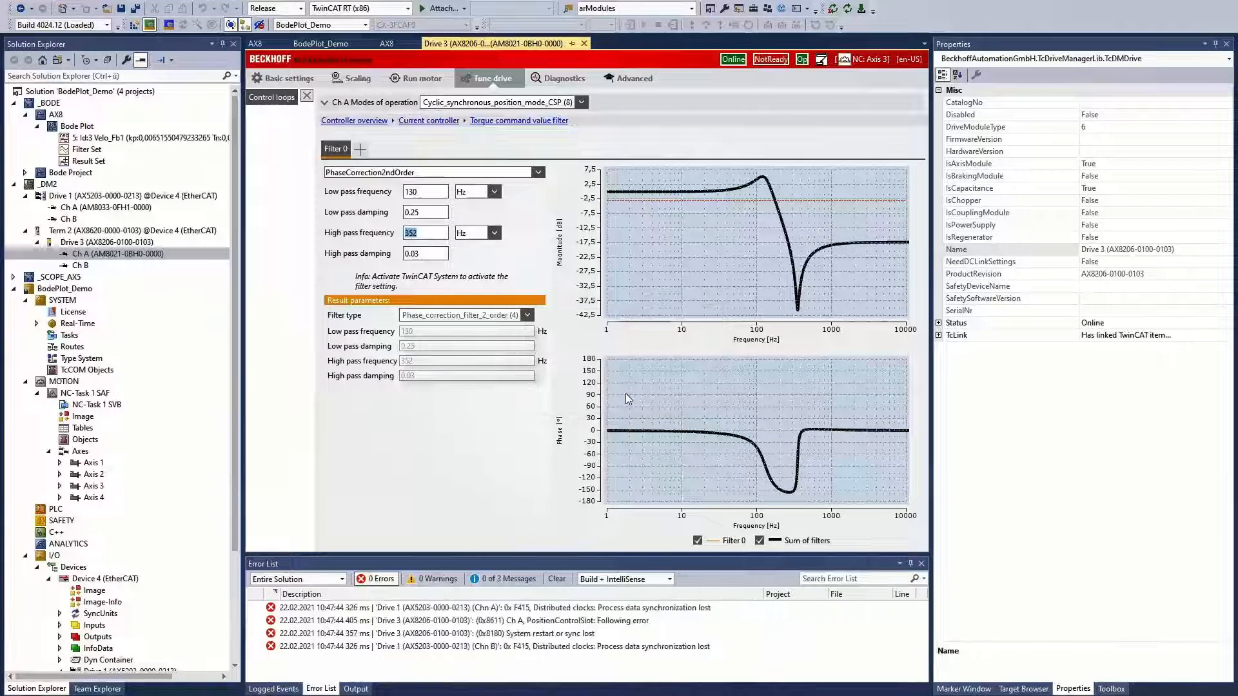
- Enable Axis 3's controller and both feed directions with the override at 100 %
{"action": "left_click", "coordinate": [93, 486]}
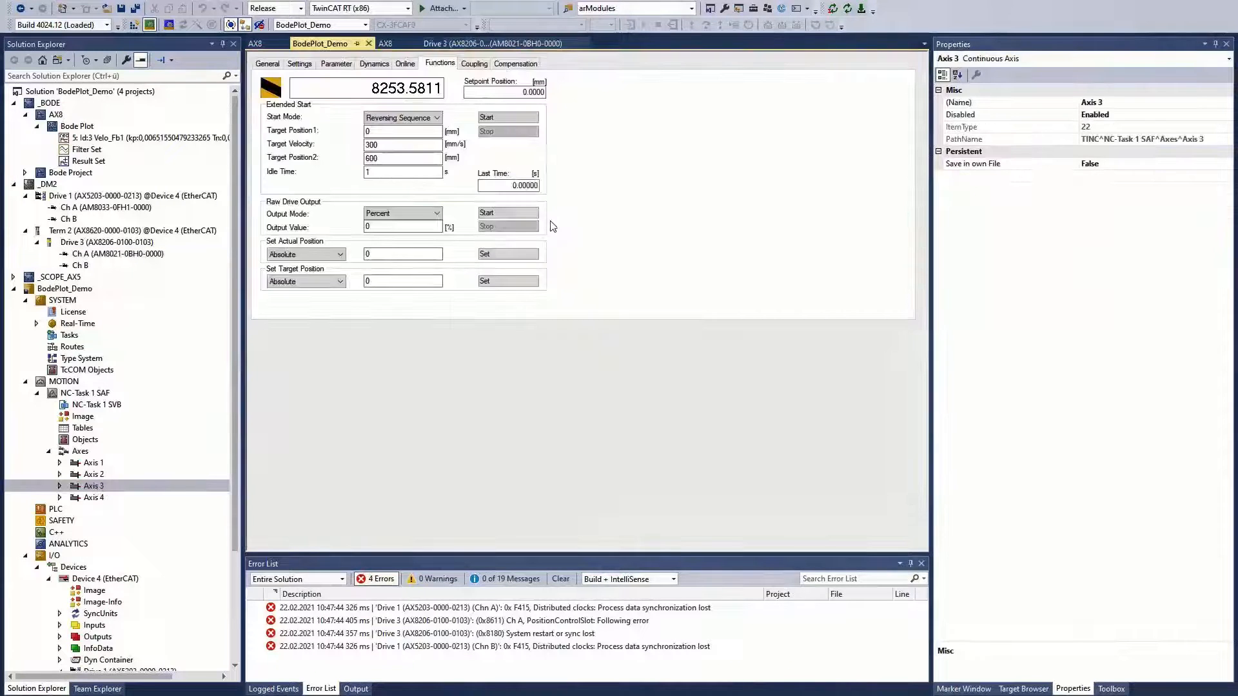
{"action": "left_click", "coordinate": [405, 64]}
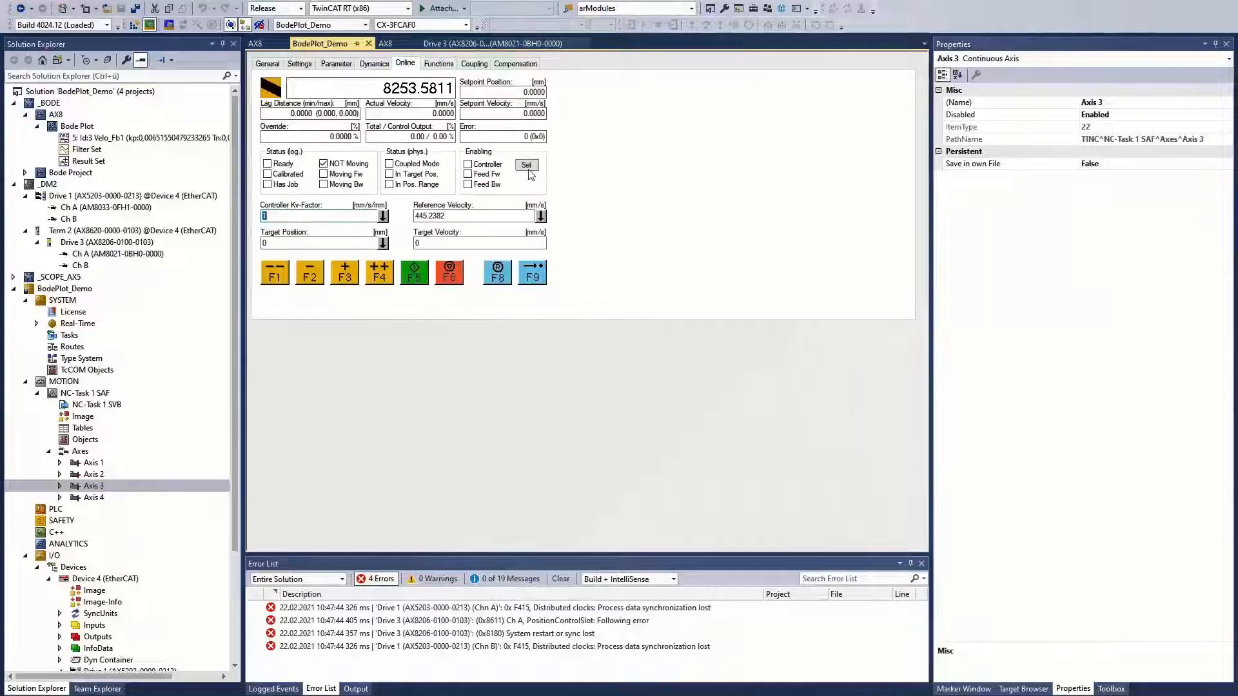
{"action": "left_click", "coordinate": [526, 165]}
{"action": "left_click", "coordinate": [655, 374]}
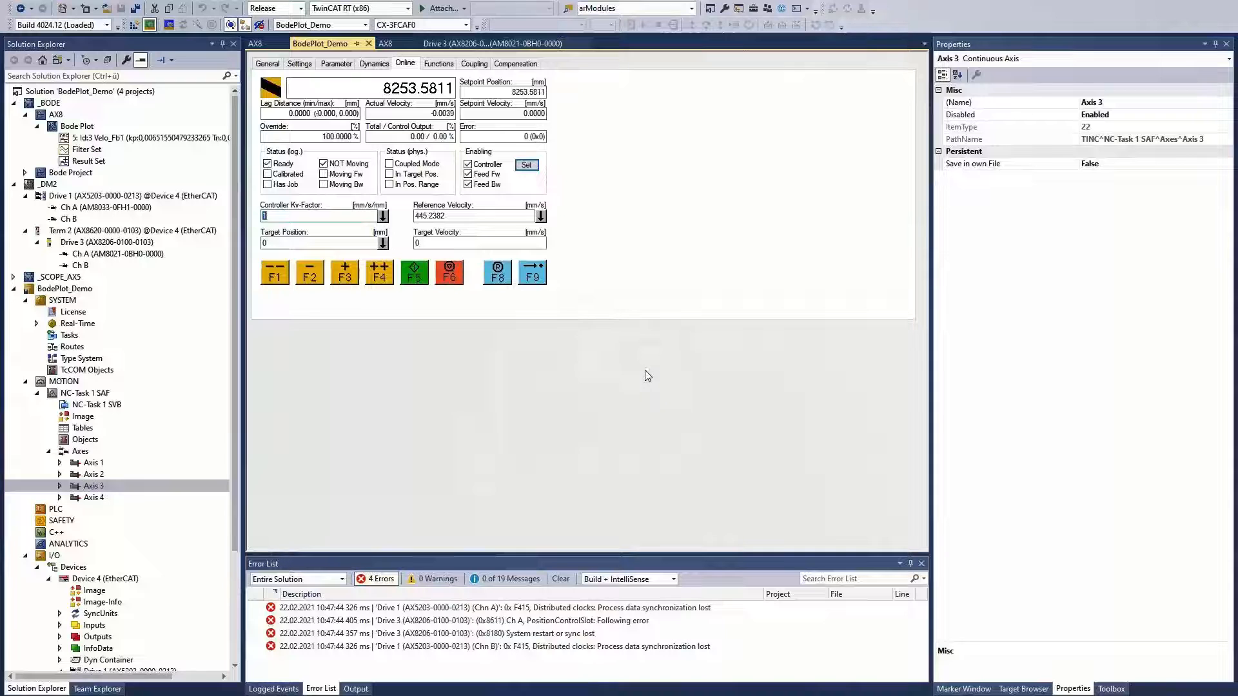
- Start a new Bode plot measurement in the AX8 project
{"action": "double_click", "coordinate": [73, 138]}
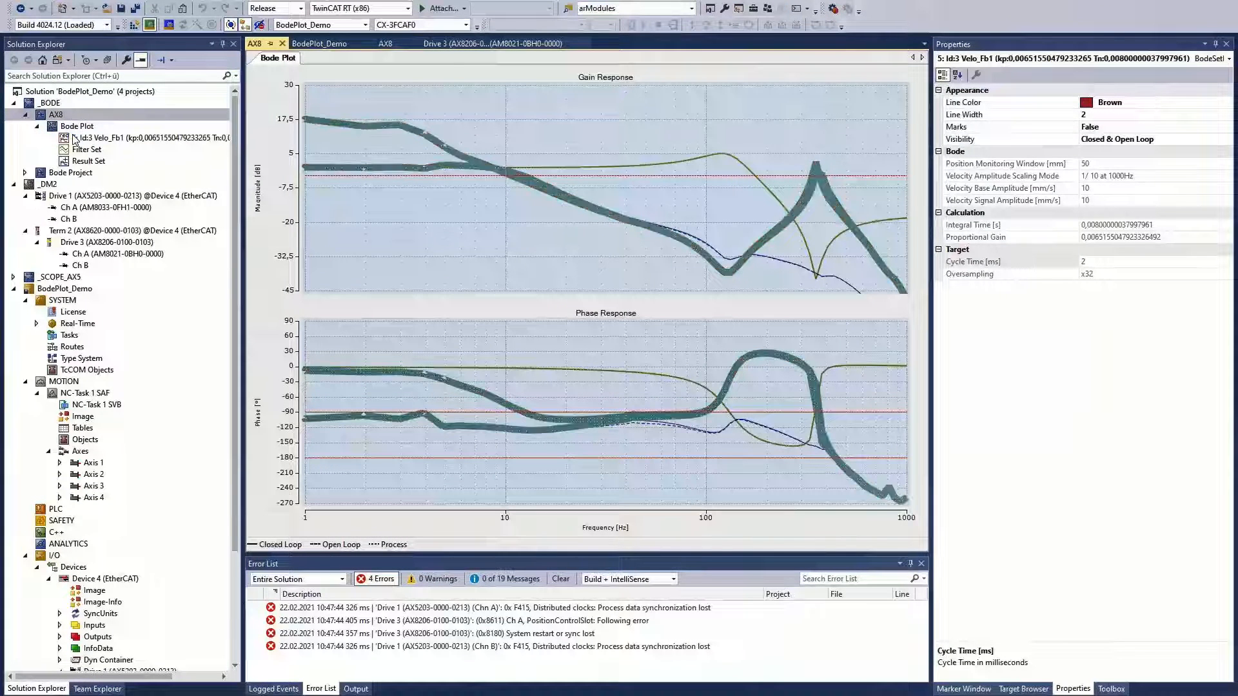
{"action": "left_click", "coordinate": [833, 9]}
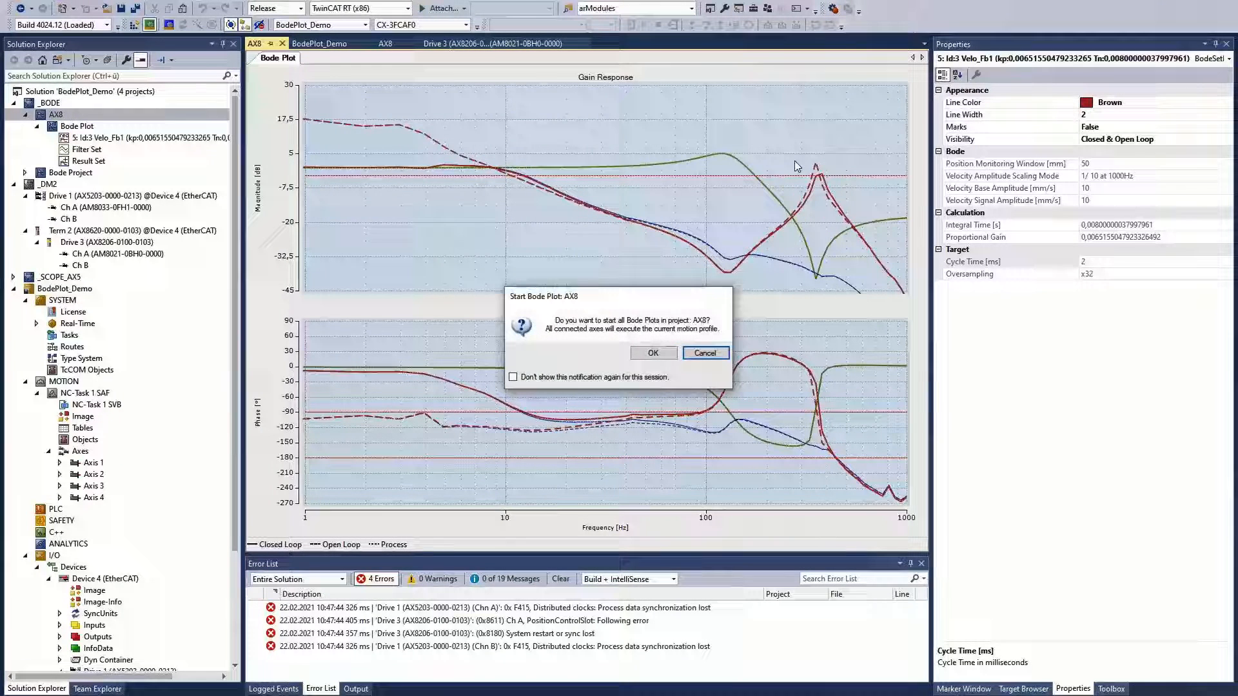
{"action": "left_click", "coordinate": [652, 352]}
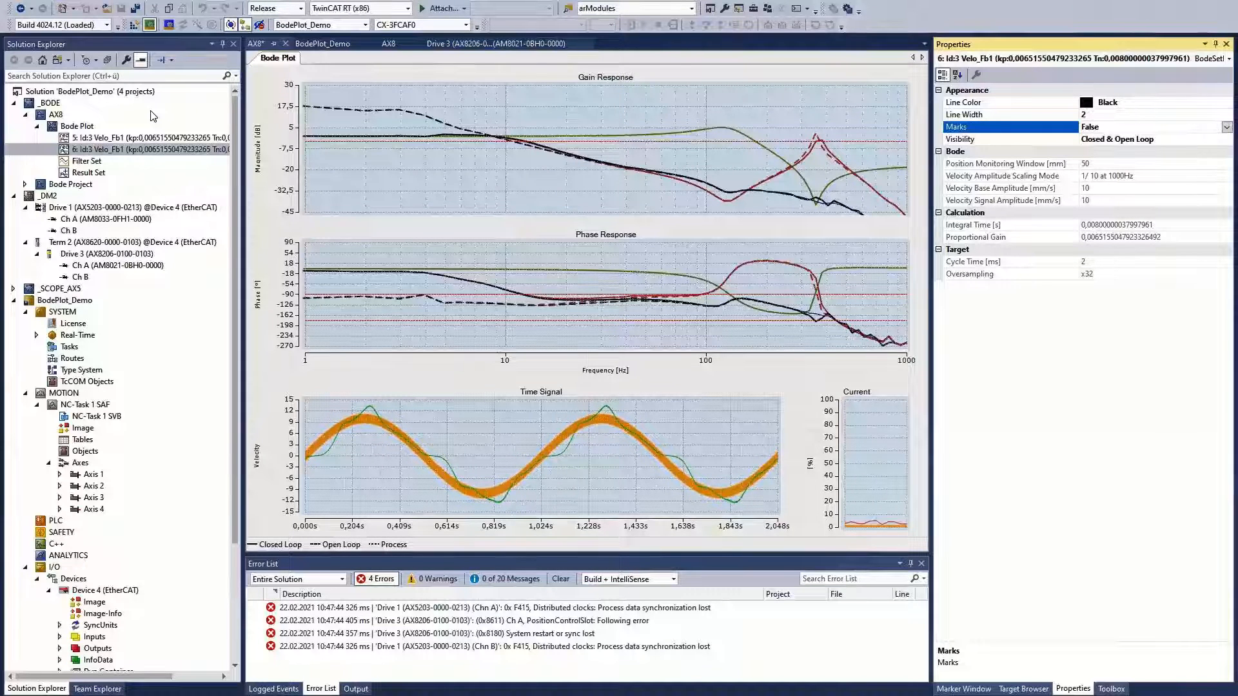
- Set the visibility of the old Velo_Fb1 measurement (5), the Filter Set and the Result Set to Invisible
{"action": "left_click", "coordinate": [100, 138]}
{"action": "left_click", "coordinate": [84, 162], "text": "ctrl"}
{"action": "left_click", "coordinate": [84, 173], "text": "ctrl"}
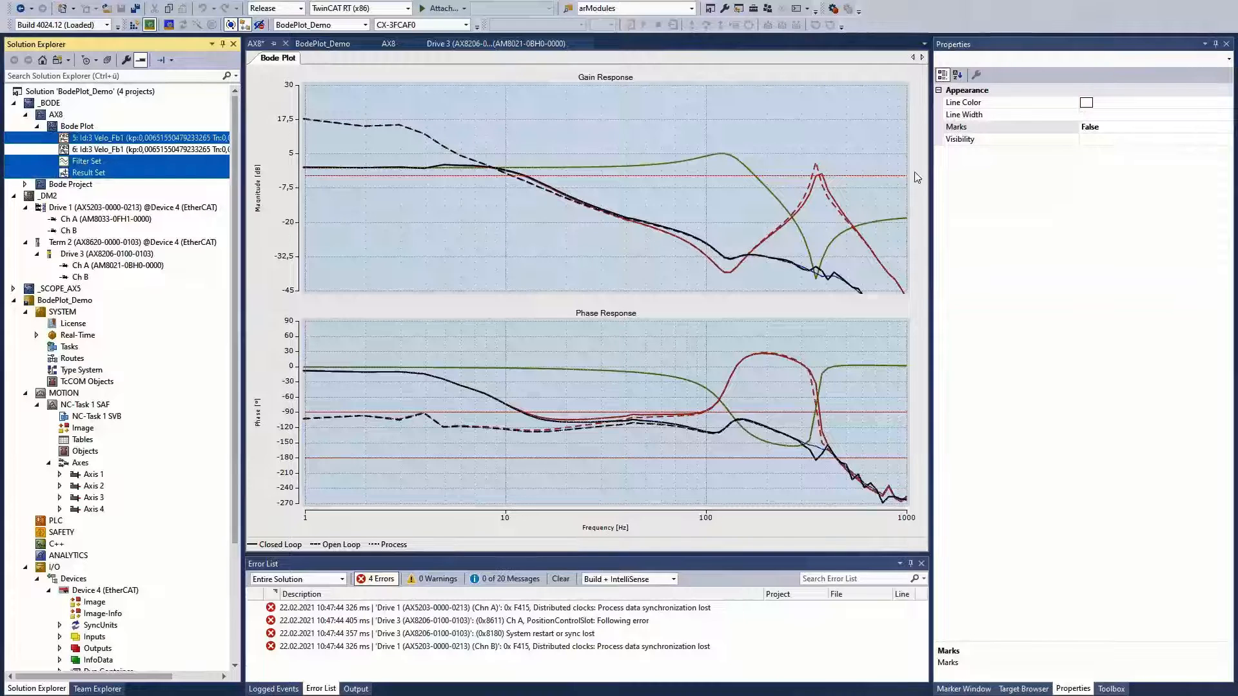
{"action": "left_click", "coordinate": [1213, 141]}
{"action": "left_click", "coordinate": [1113, 158]}
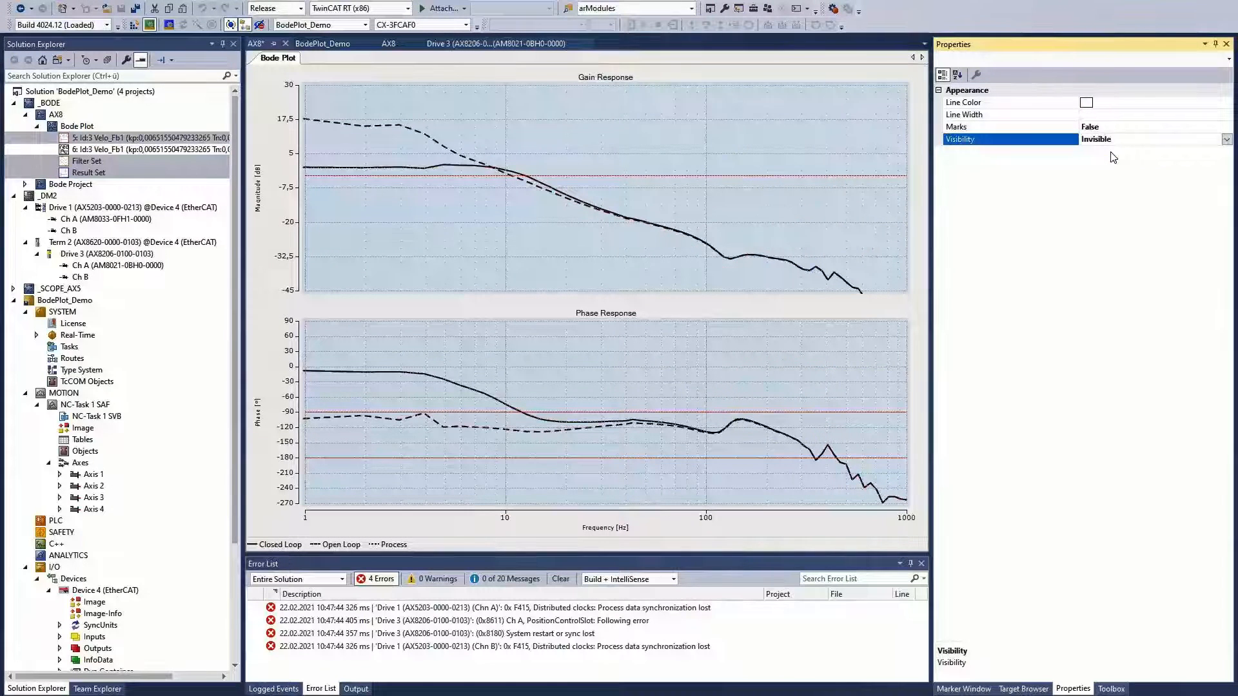
- Open Drive 3's velocity calculation settings and compute the load-to-motor inertia ratio as 2,5 divided by 0,139 in the Windows calculator
{"action": "left_click", "coordinate": [506, 45]}
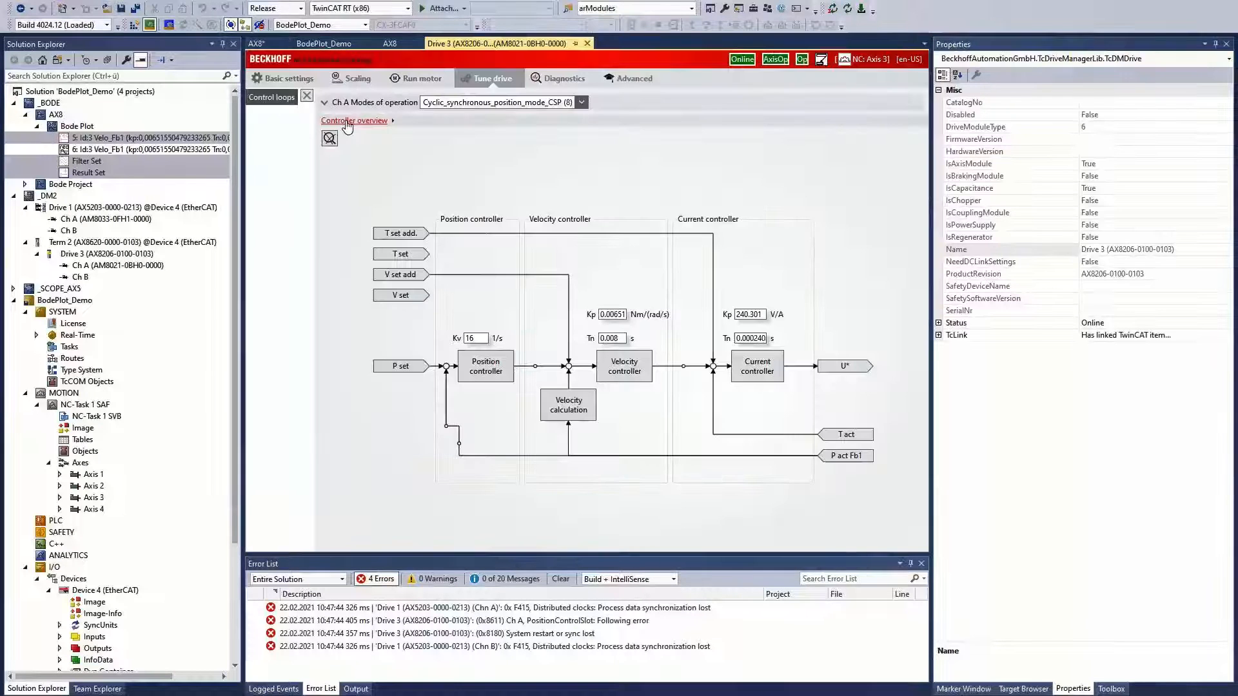
{"action": "left_click", "coordinate": [567, 406]}
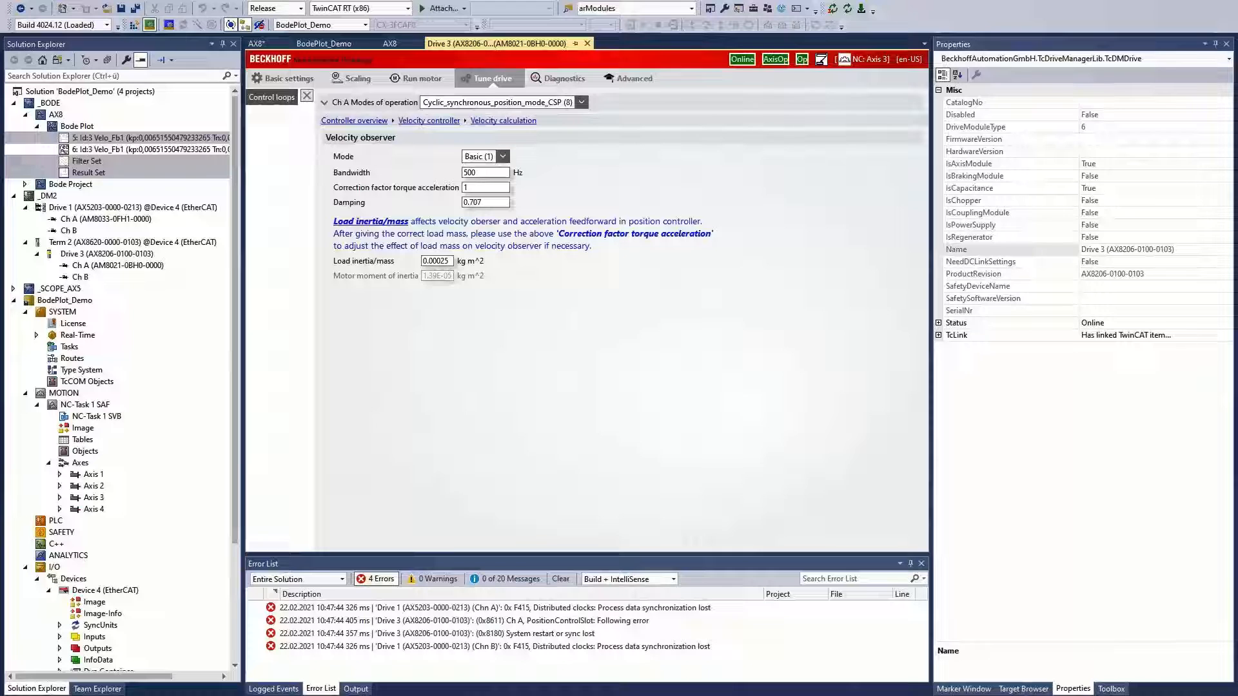
{"action": "left_click_drag", "start_coordinate": [488, 294], "coordinate": [682, 145]}
{"action": "type", "text": "2"}
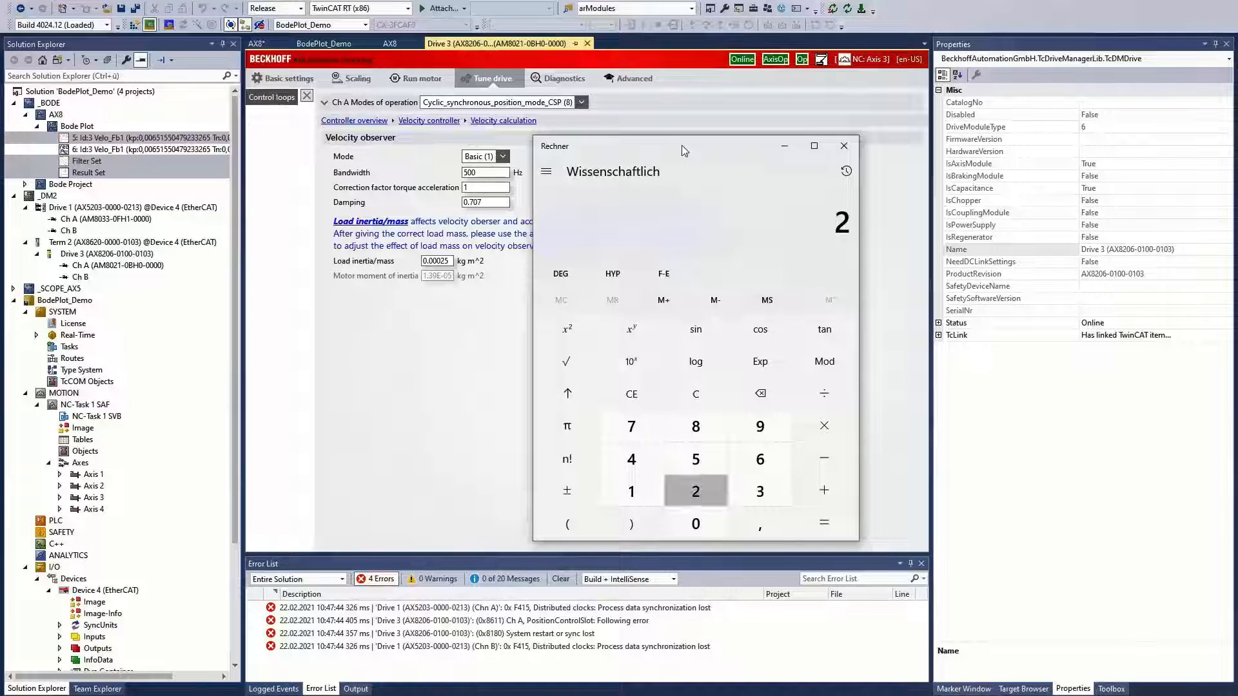
{"action": "type", "text": ",5/0,1"}
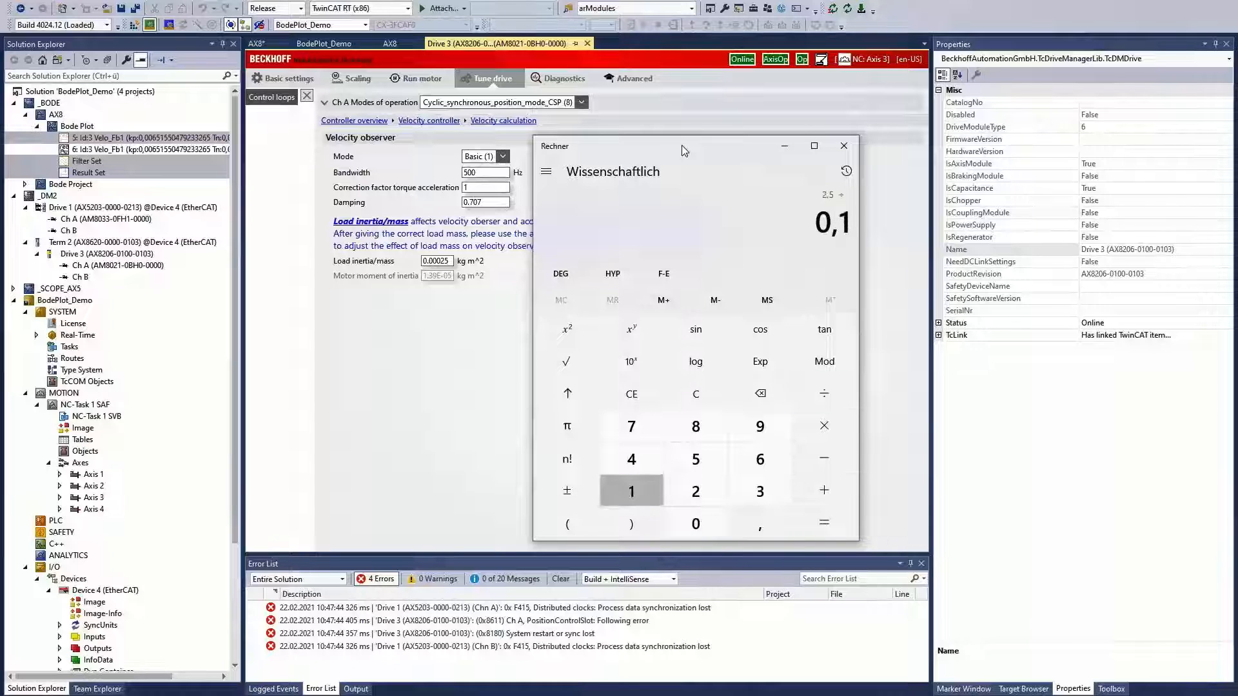
{"action": "type", "text": "39"}
{"action": "key", "text": "Return"}
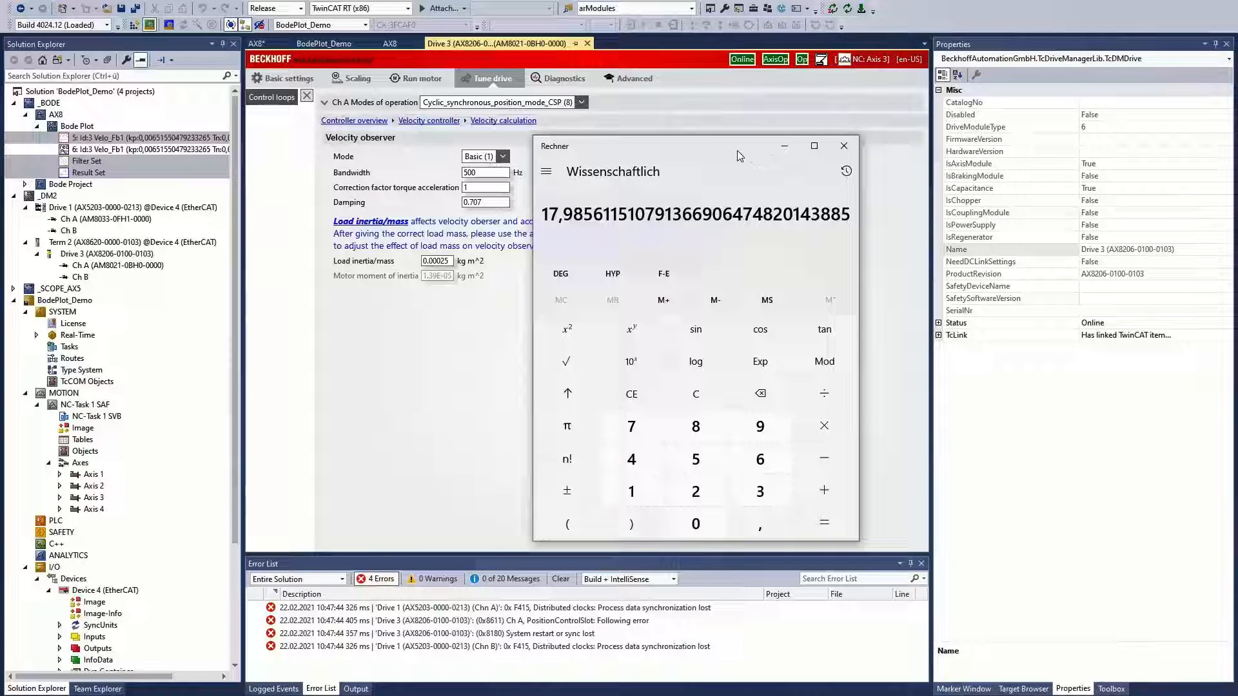
- Return to Drive 3's controller overview and multiply the computed inertia ratio by 0,0065 in the Windows calculator
{"action": "left_click", "coordinate": [374, 123]}
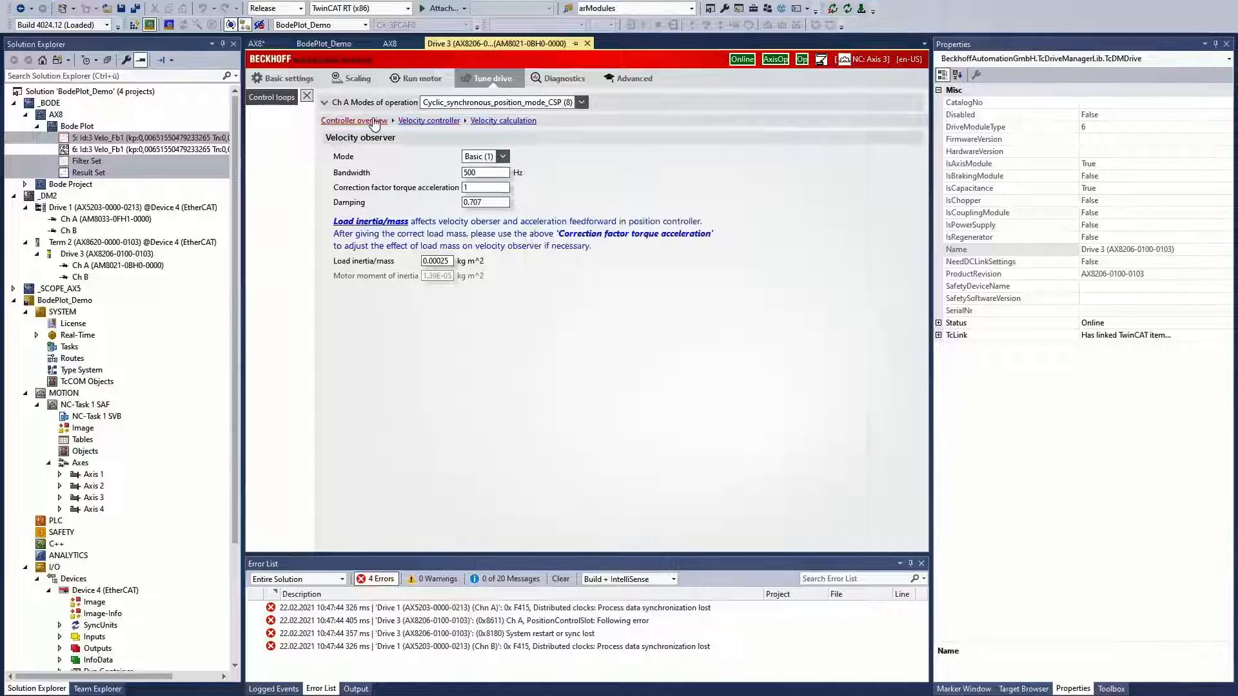
{"action": "left_click", "coordinate": [374, 122]}
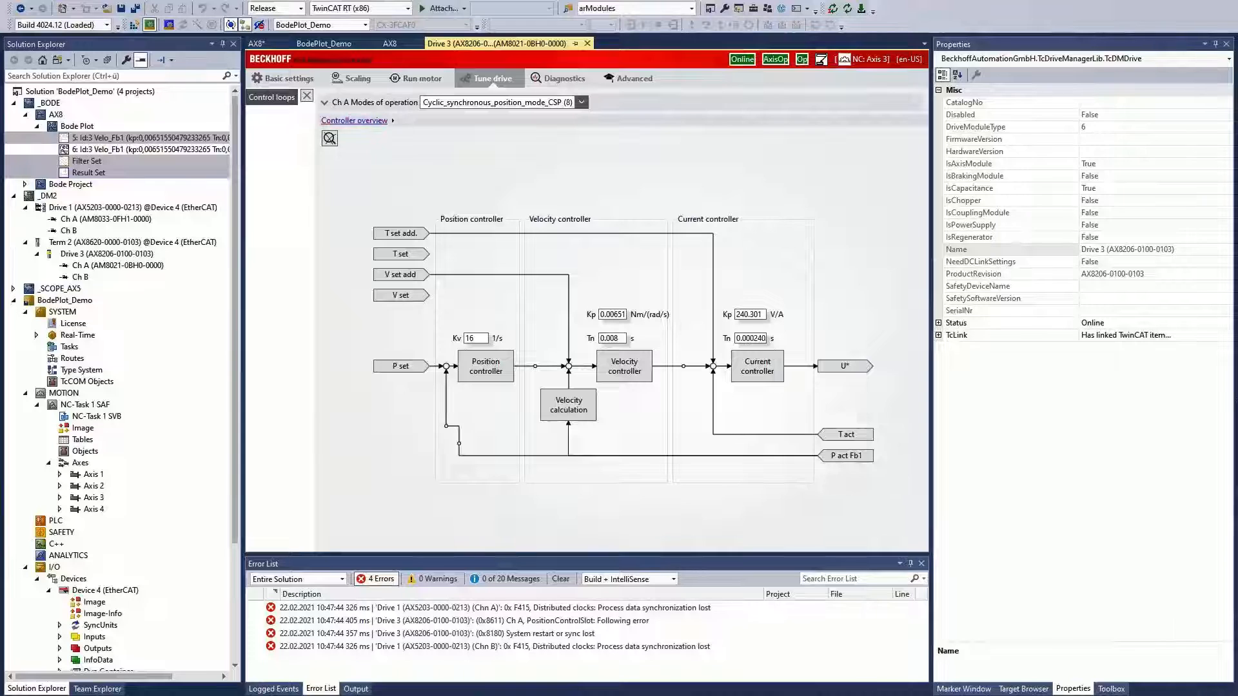
{"action": "key", "text": "alt+Tab"}
{"action": "left_click_drag", "start_coordinate": [752, 136], "coordinate": [811, 143]}
{"action": "key", "text": "asterisk"}
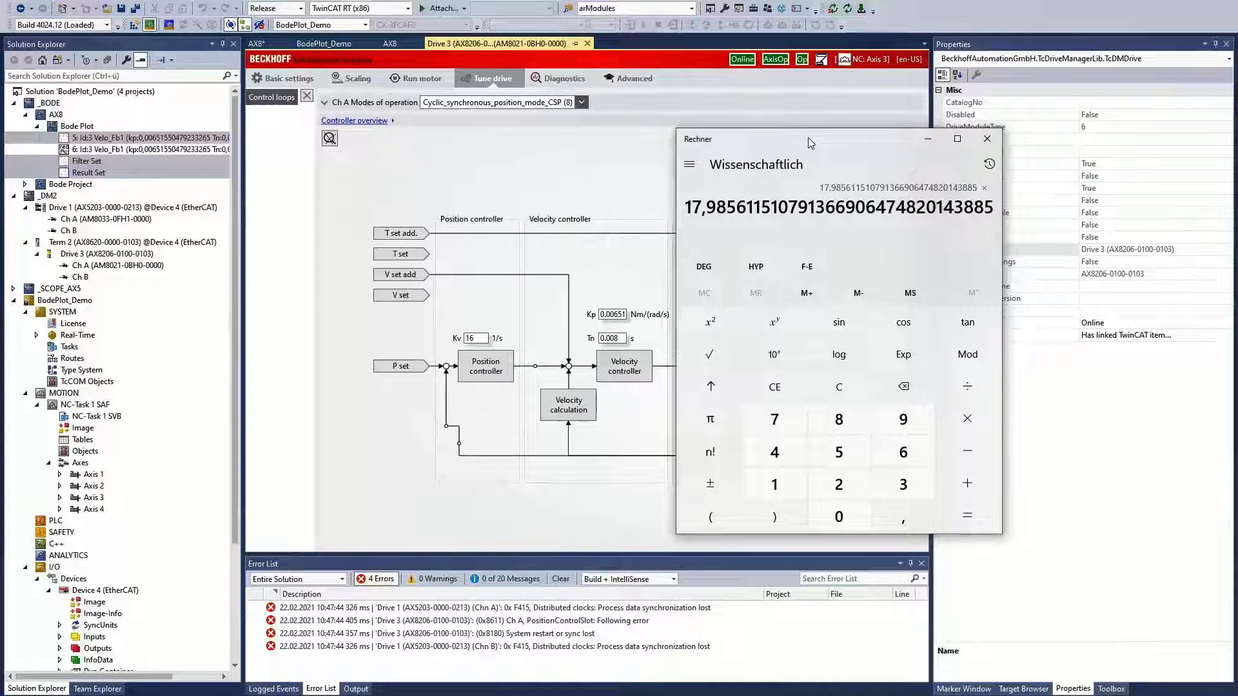
{"action": "type", "text": "0,00655"}
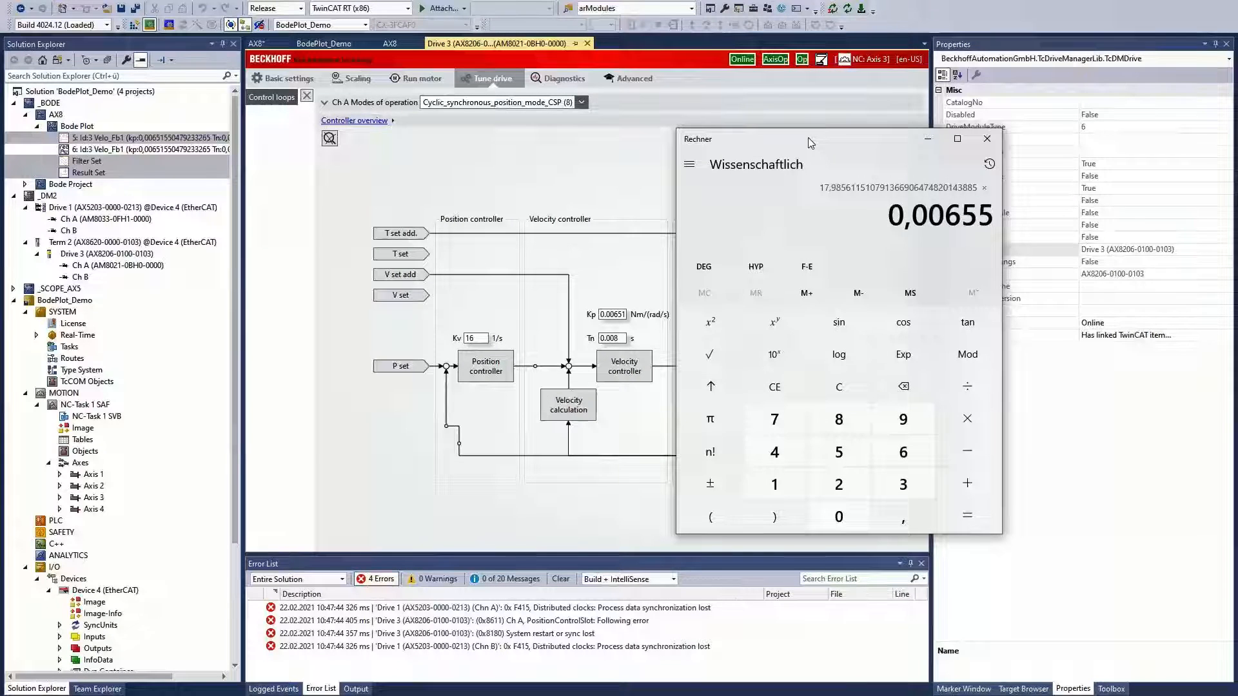
{"action": "key", "text": "BackSpace"}
{"action": "key", "text": "Return"}
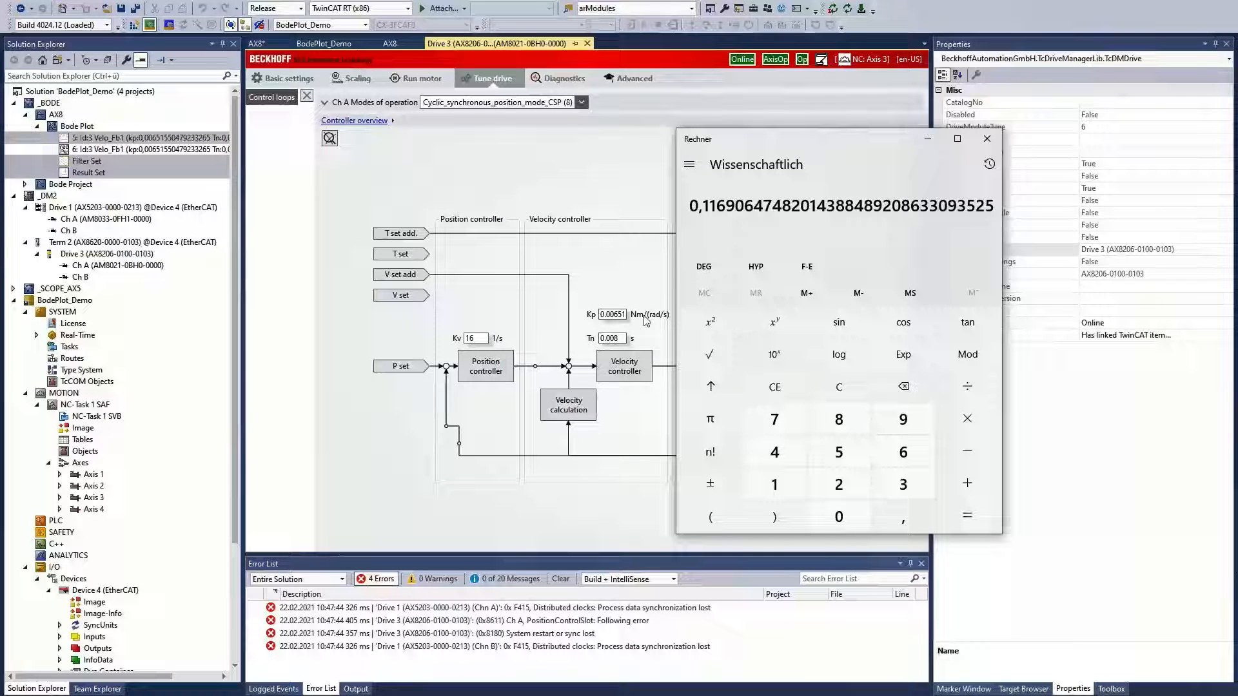
- Set the velocity controller's proportional gain Kp of Drive 3 to 0.06515 Nm/(rad/s)
{"action": "double_click", "coordinate": [614, 314]}
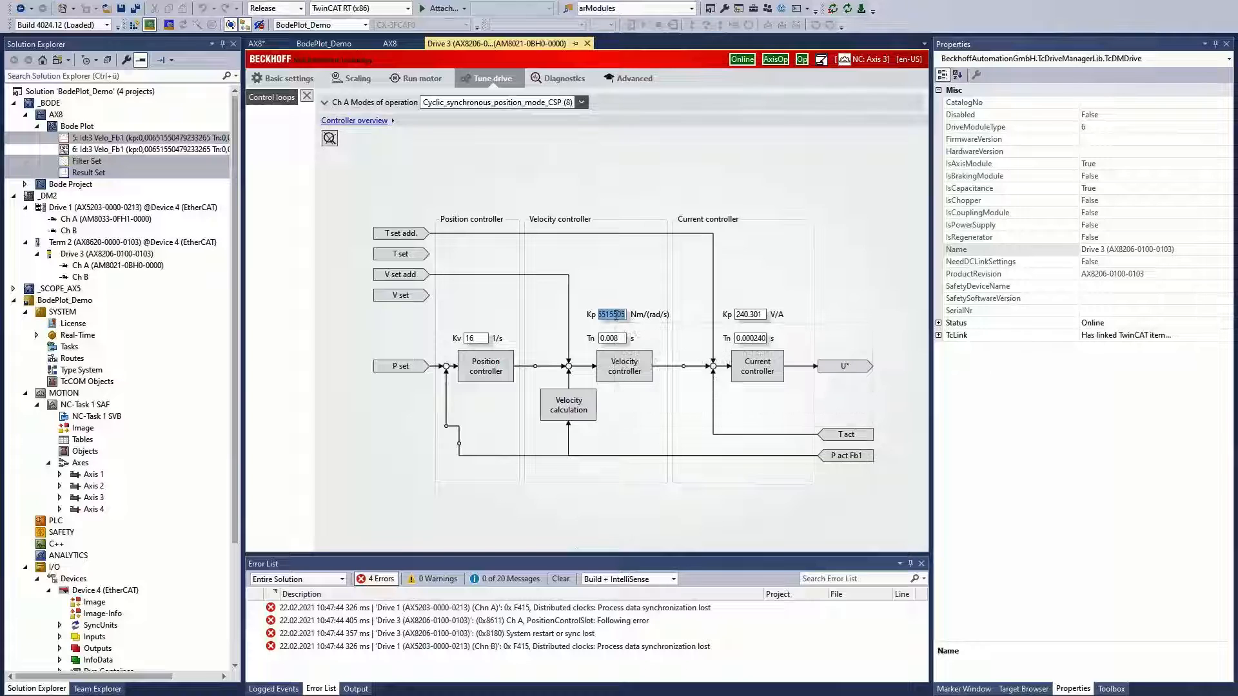
{"action": "type", "text": "0.00651"}
{"action": "left_click", "coordinate": [628, 316]}
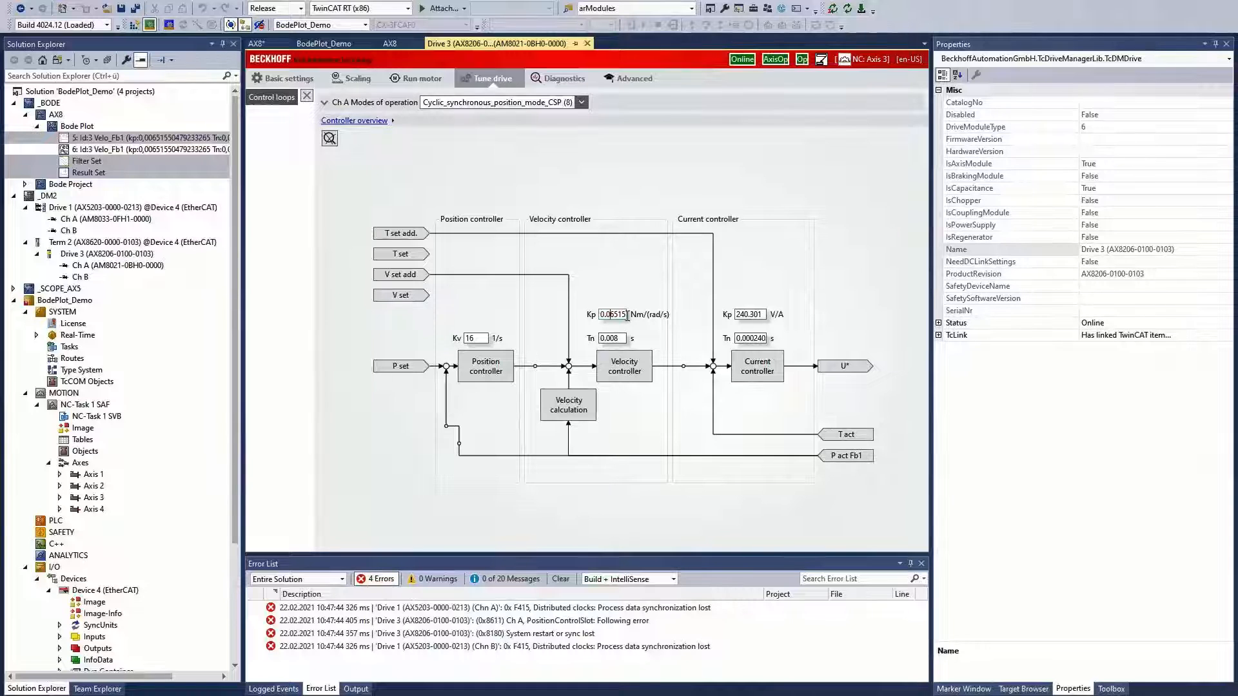
- Start a new Bode plot measurement in the AX8 project for the Kp of 0.06515
{"action": "double_click", "coordinate": [79, 127]}
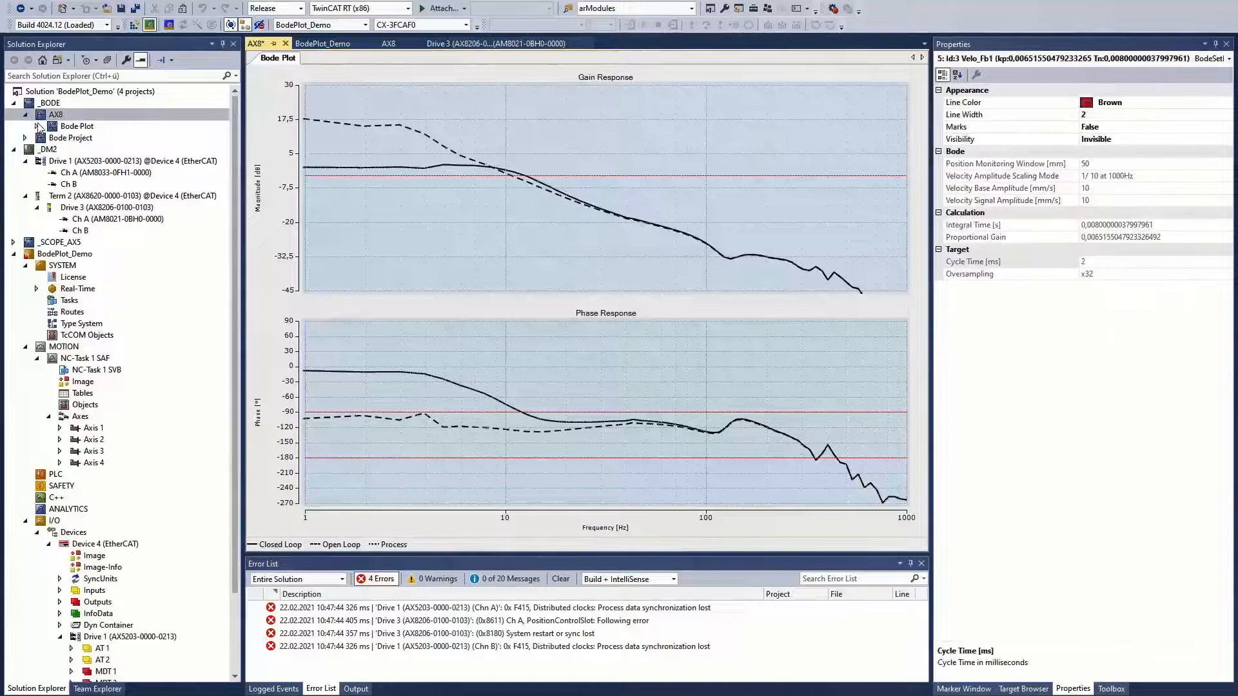
{"action": "left_click", "coordinate": [37, 126]}
{"action": "left_click", "coordinate": [76, 127]}
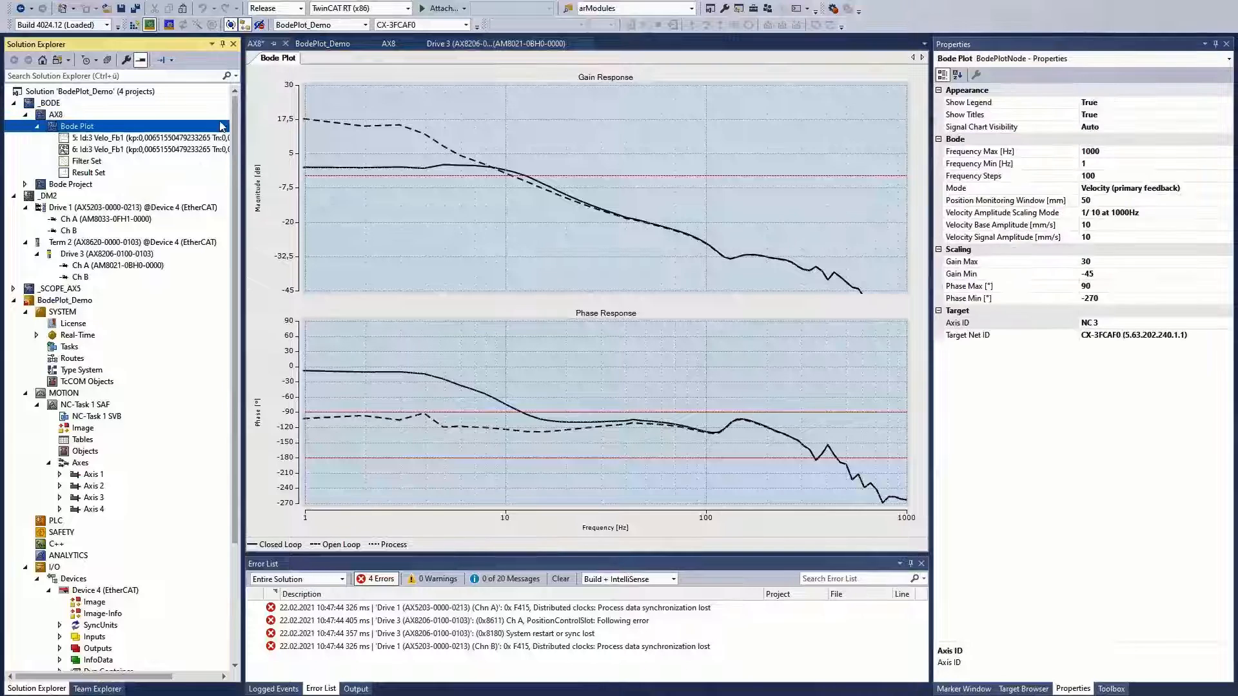
{"action": "left_click", "coordinate": [834, 9]}
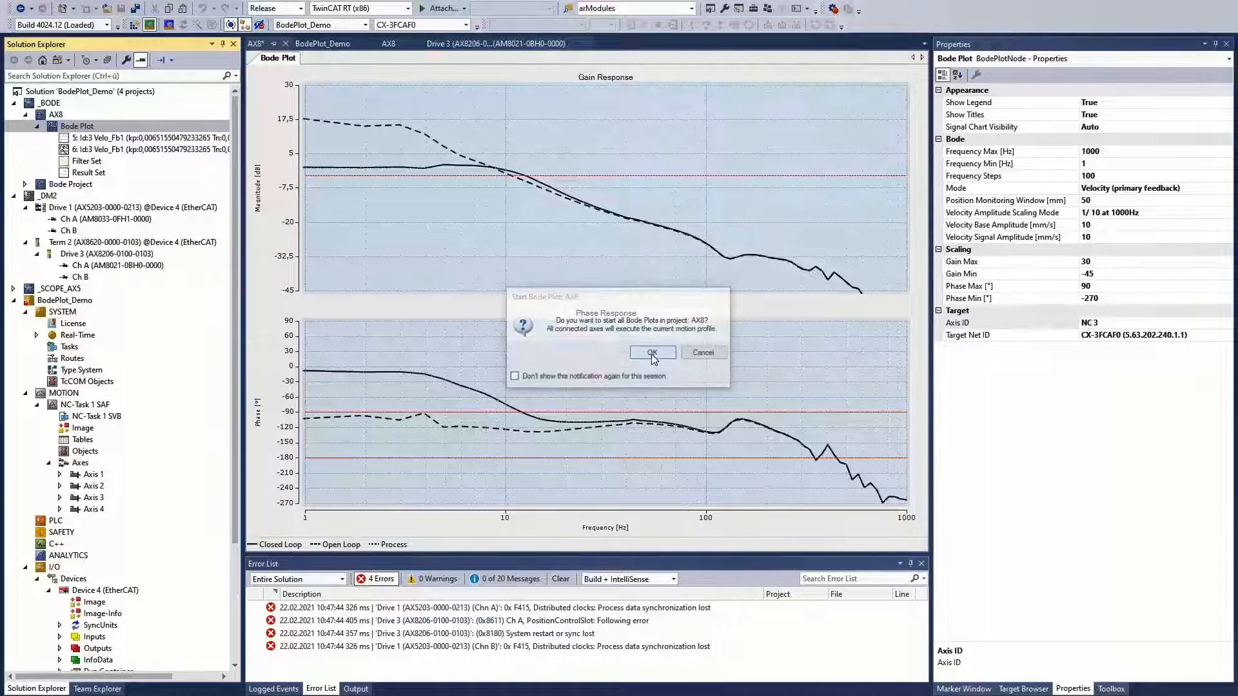
{"action": "left_click", "coordinate": [651, 353]}
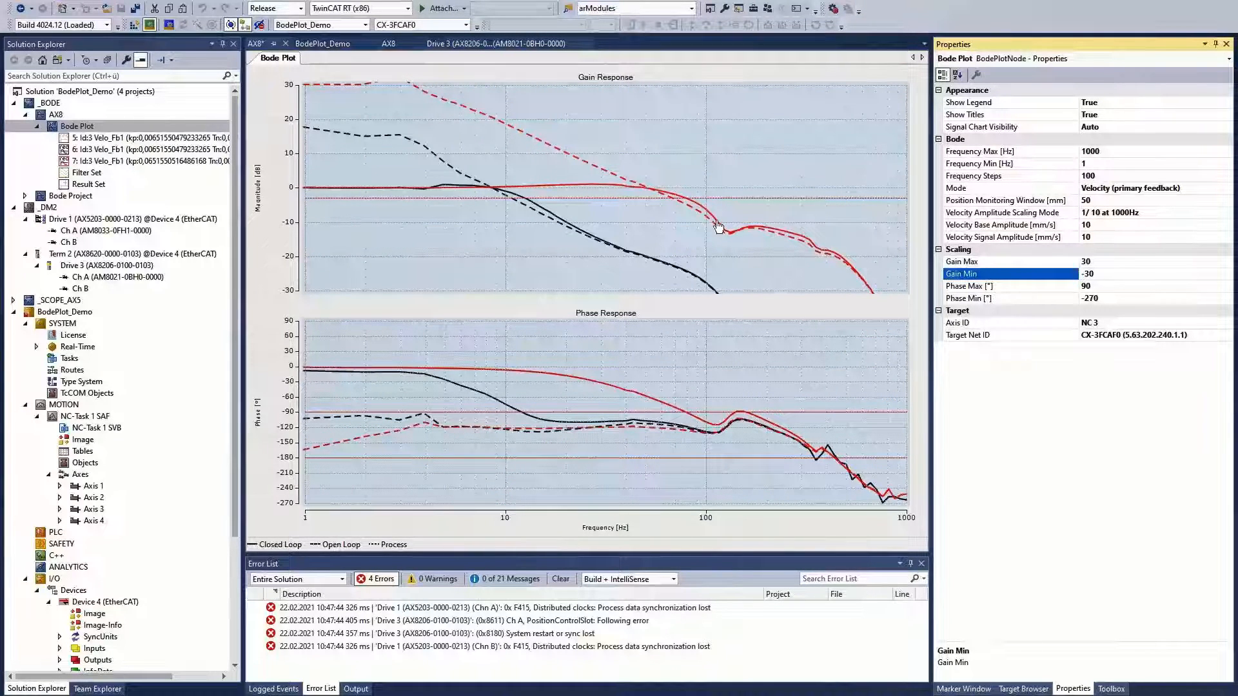
- Read two points on measurement 7's closed-loop gain curve and set the visibility of Velo_Fb1 measurement 6 to Invisible
{"action": "left_click", "coordinate": [686, 201]}
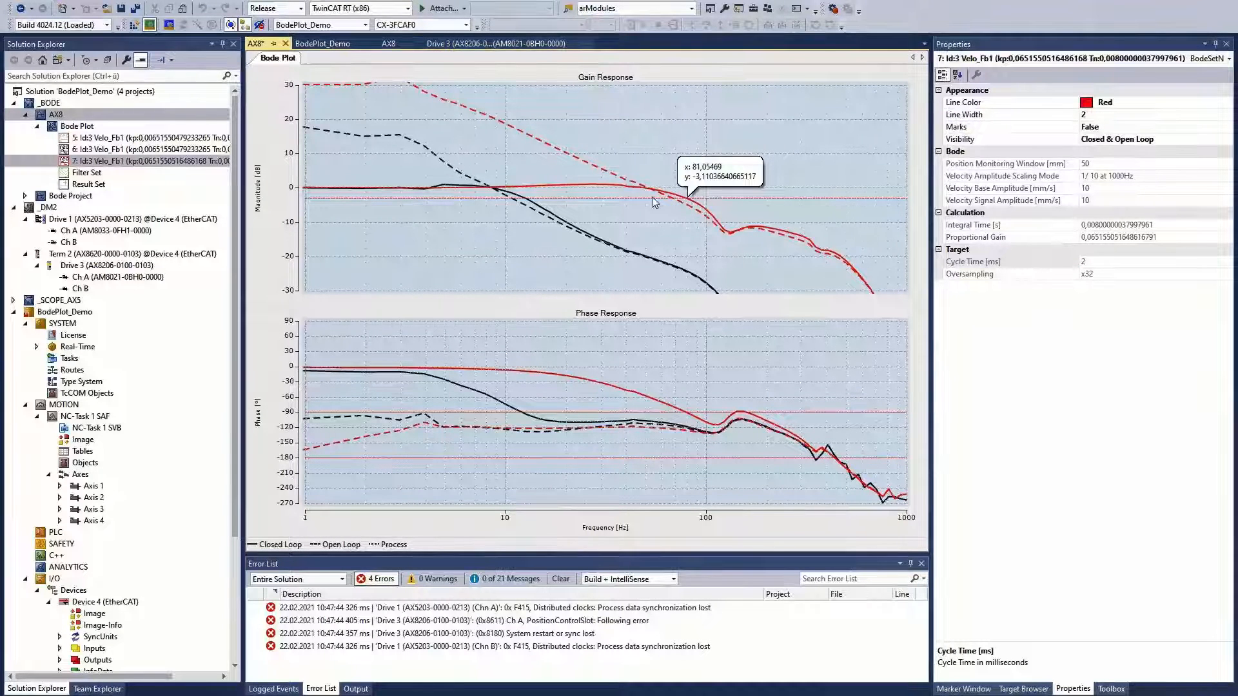
{"action": "left_click", "coordinate": [610, 186]}
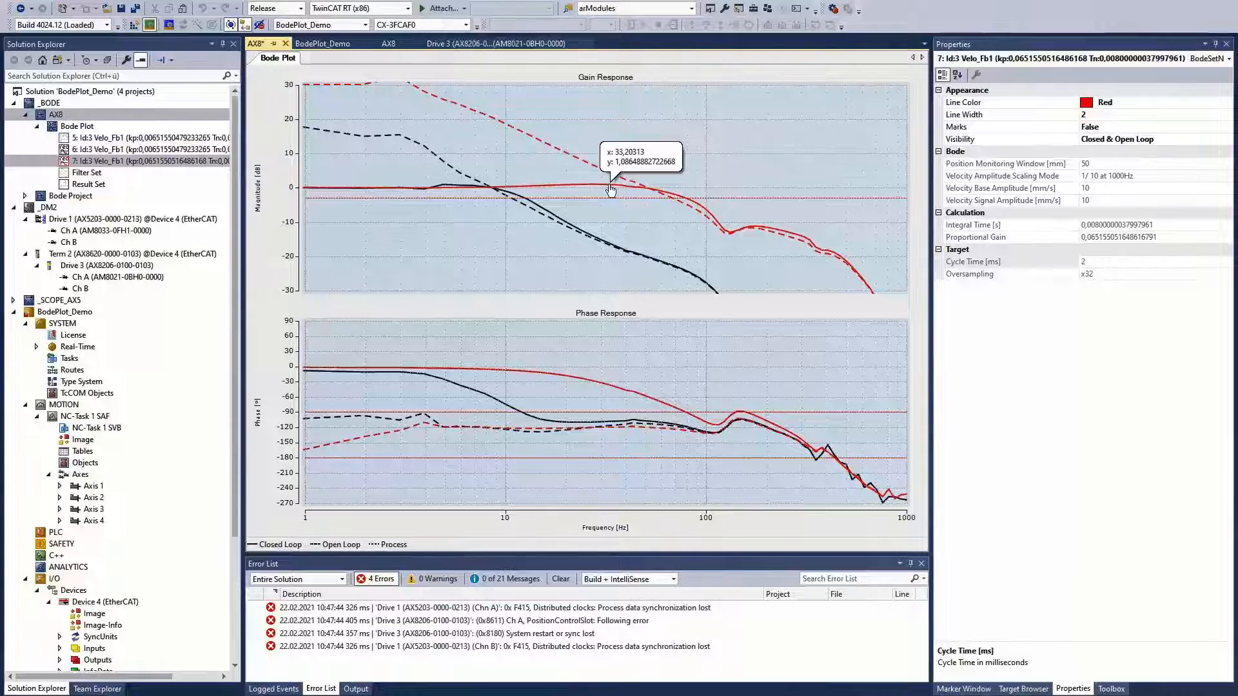
{"action": "left_click", "coordinate": [164, 149]}
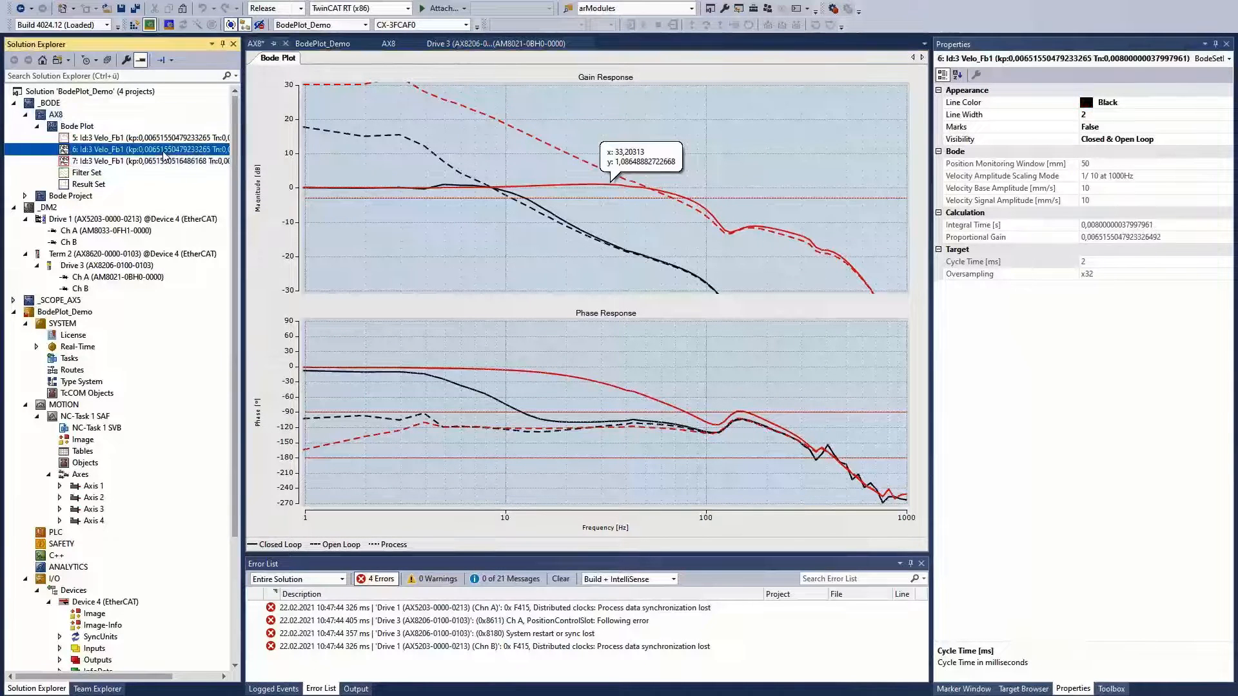
{"action": "left_click", "coordinate": [1228, 140]}
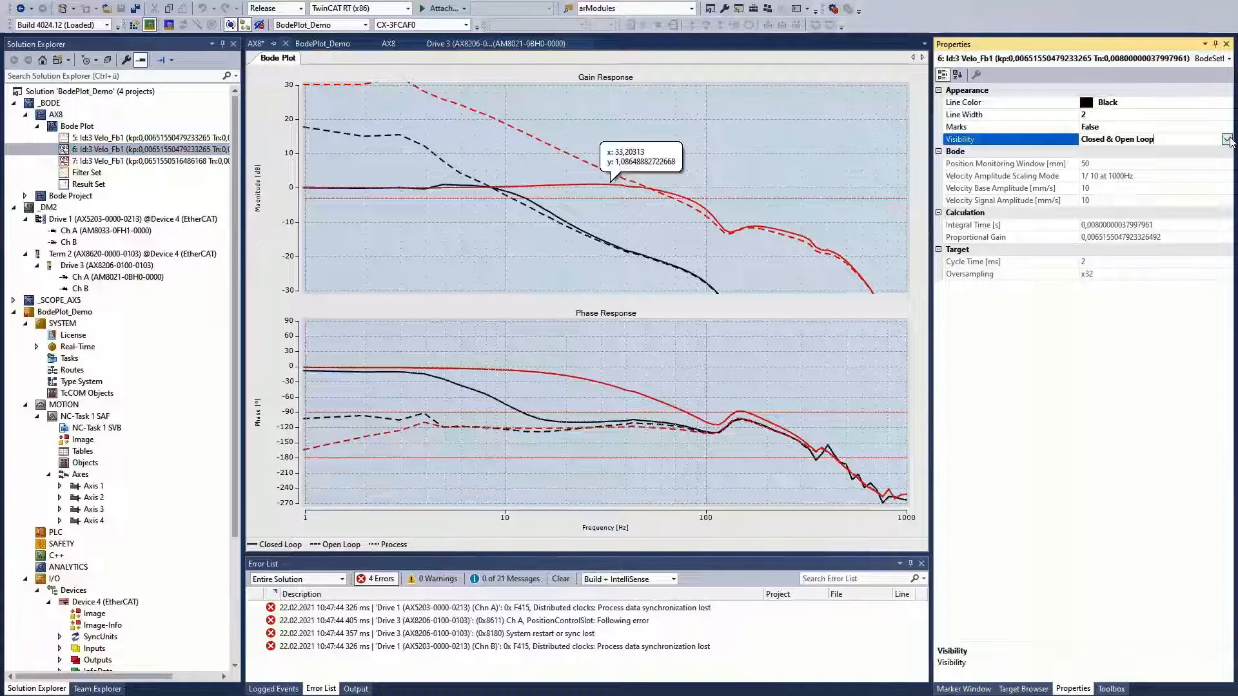
{"action": "left_click", "coordinate": [1228, 140]}
{"action": "left_click", "coordinate": [1119, 157]}
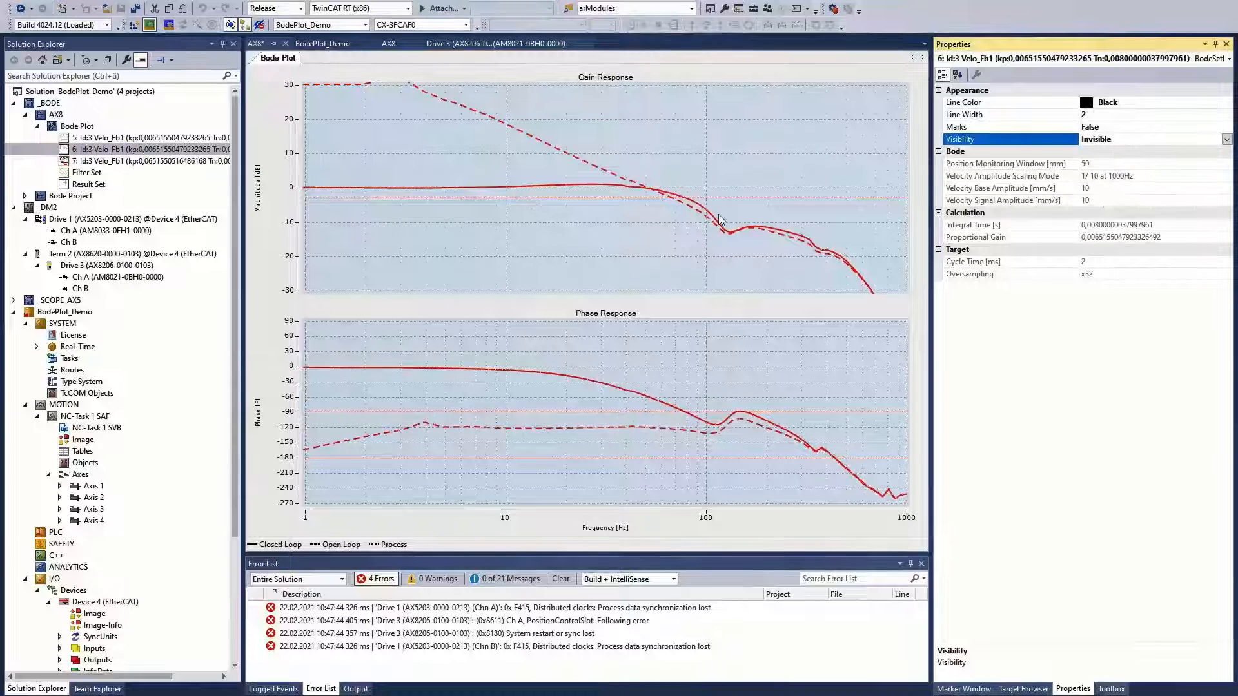
- Raise the velocity controller's proportional gain Kp of Drive 3 to 0.1 Nm/(rad/s)
{"action": "left_click", "coordinate": [478, 45]}
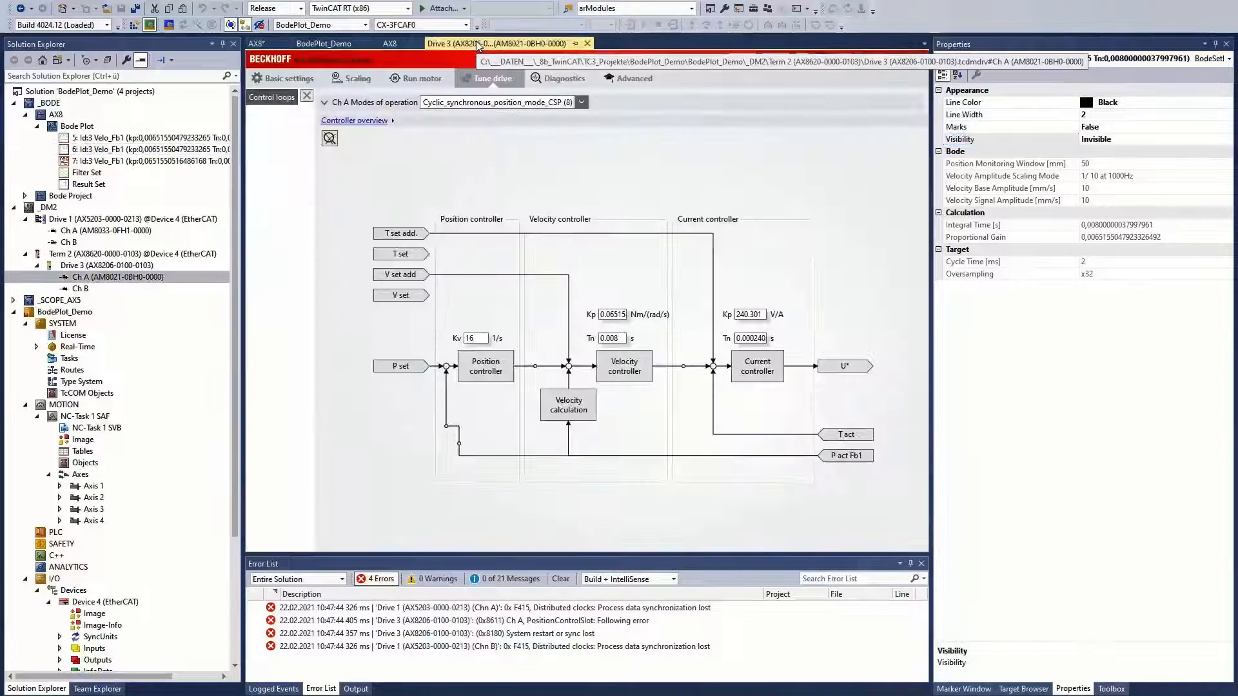
{"action": "double_click", "coordinate": [613, 315]}
{"action": "type", "text": "0.1"}
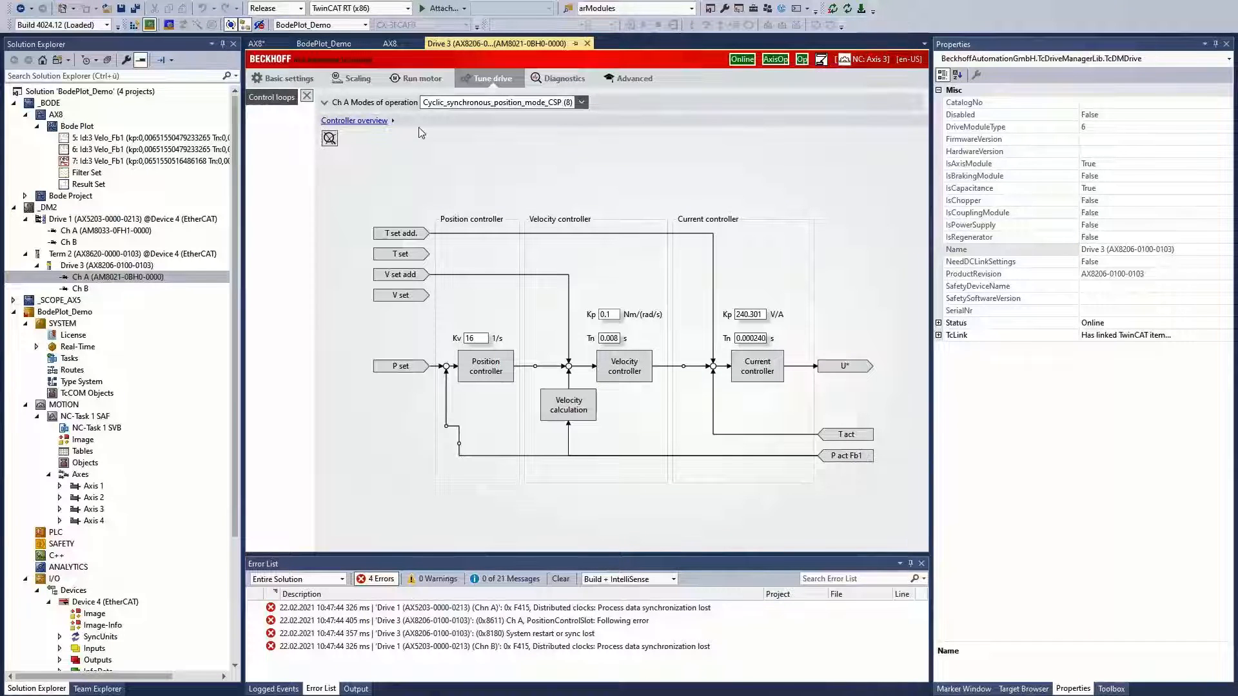
- Run another AX8 Bode plot measurement with the Kp of 0.1 and select the new Velo_Fb1 measurement (8)
{"action": "left_click", "coordinate": [257, 43]}
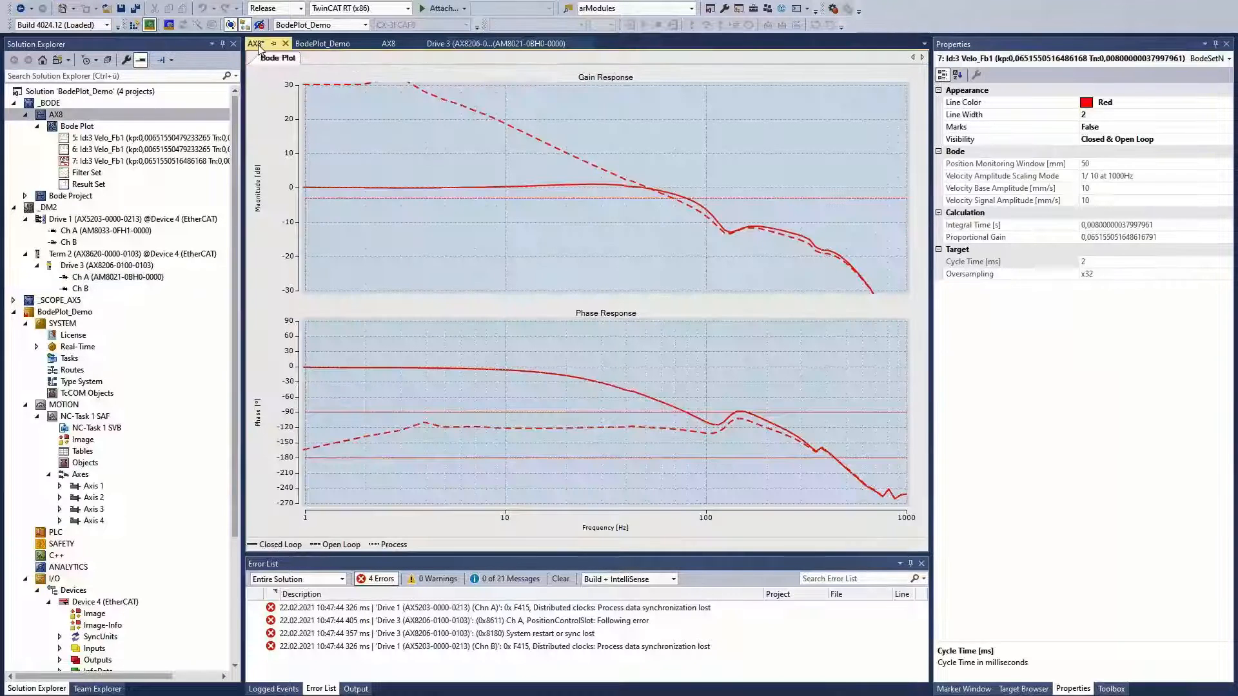
{"action": "left_click", "coordinate": [832, 11]}
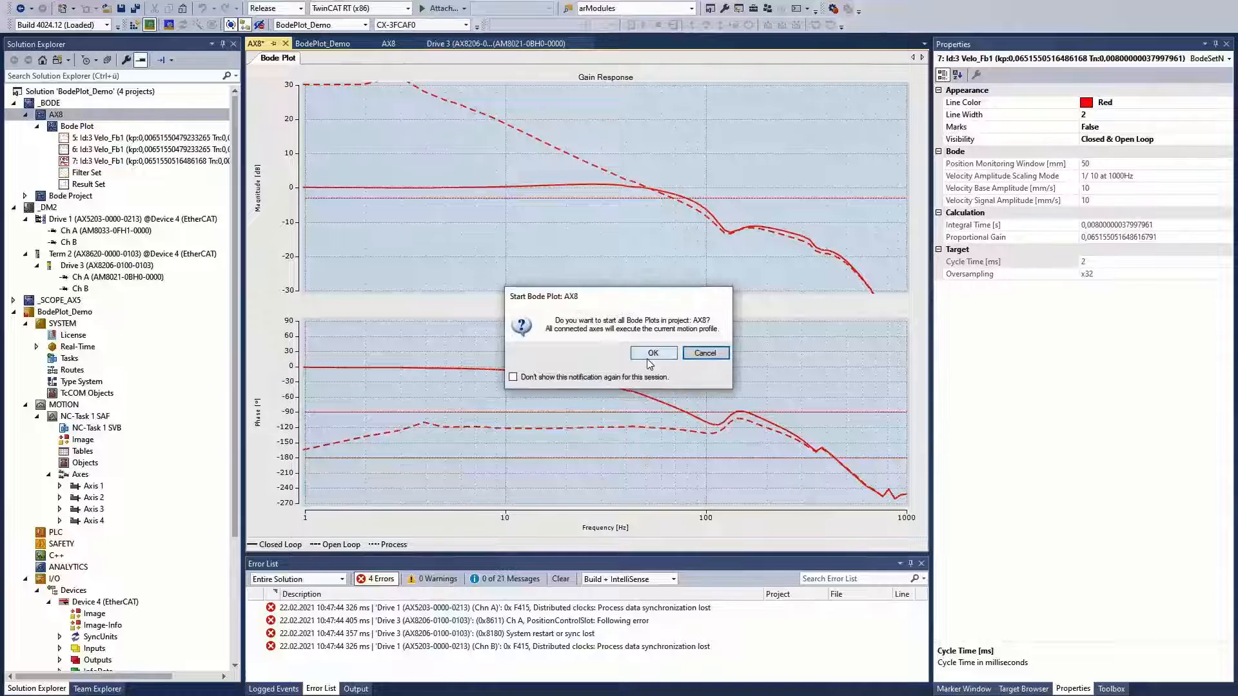
{"action": "key", "text": "Return"}
{"action": "left_click", "coordinate": [155, 173]}
{"action": "left_click", "coordinate": [1014, 127]}
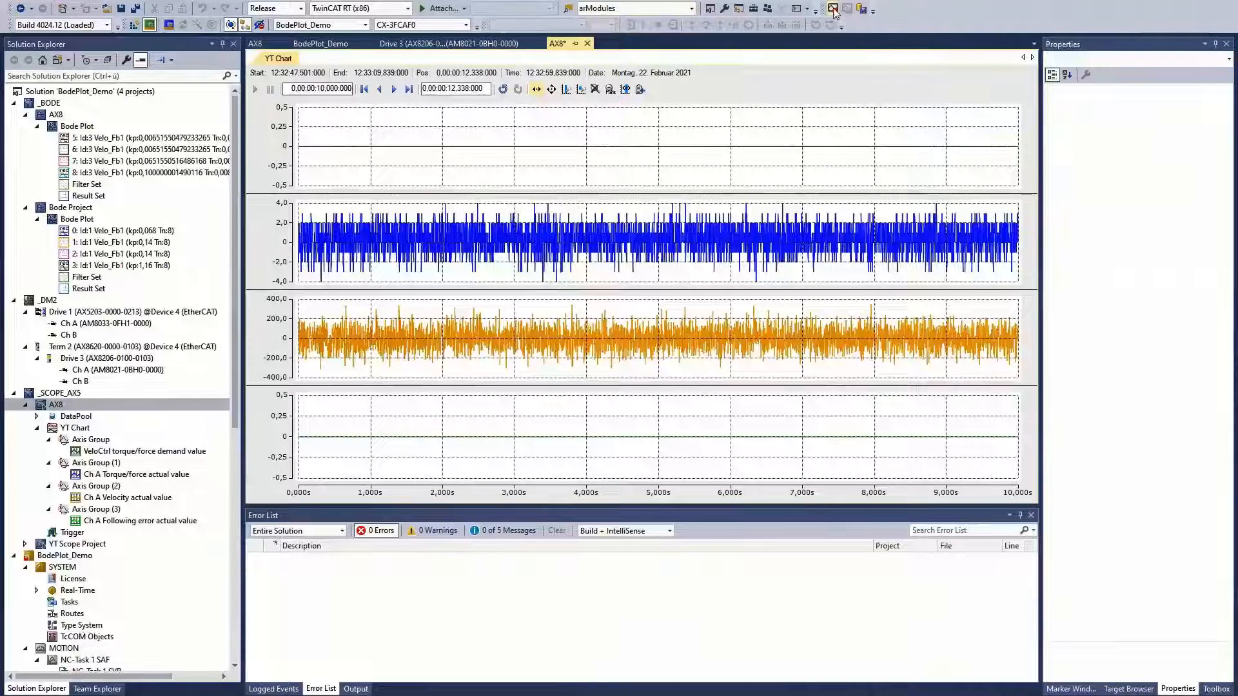
- Start the AX8 scope recording and enable Axis 3's controller and both feed directions with the override at 100 %
{"action": "left_click", "coordinate": [833, 9]}
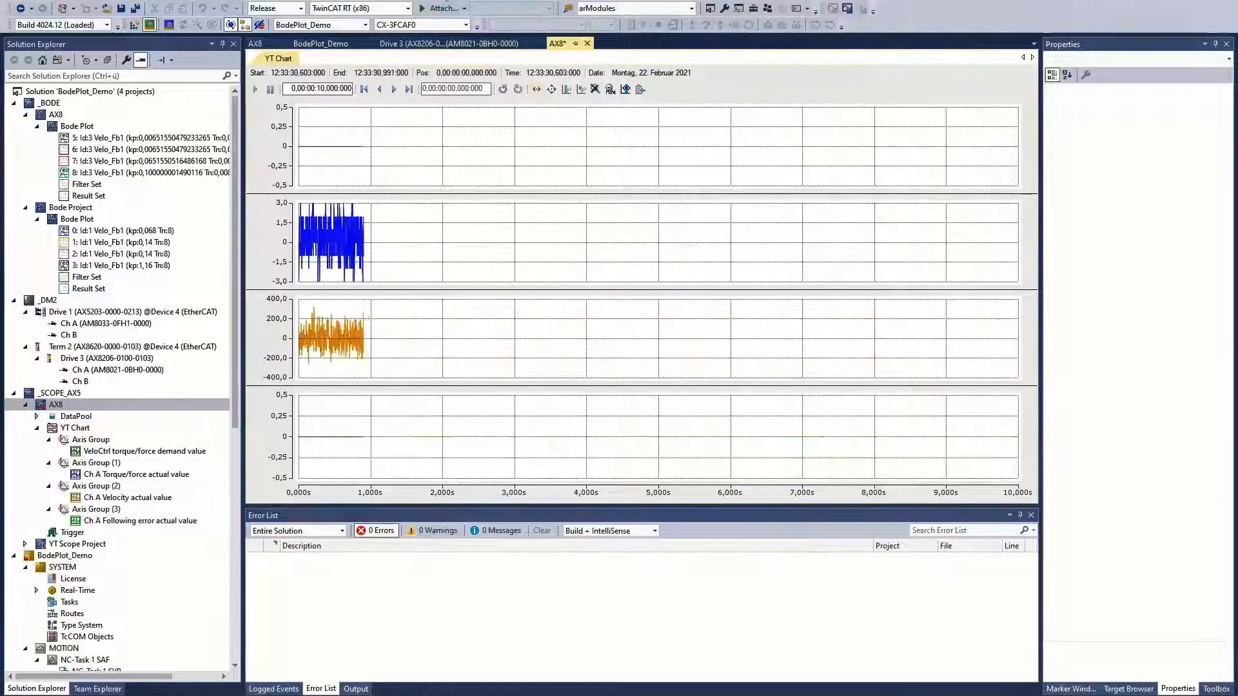
{"action": "scroll", "coordinate": [103, 451], "scroll_direction": "down", "scroll_amount": 6}
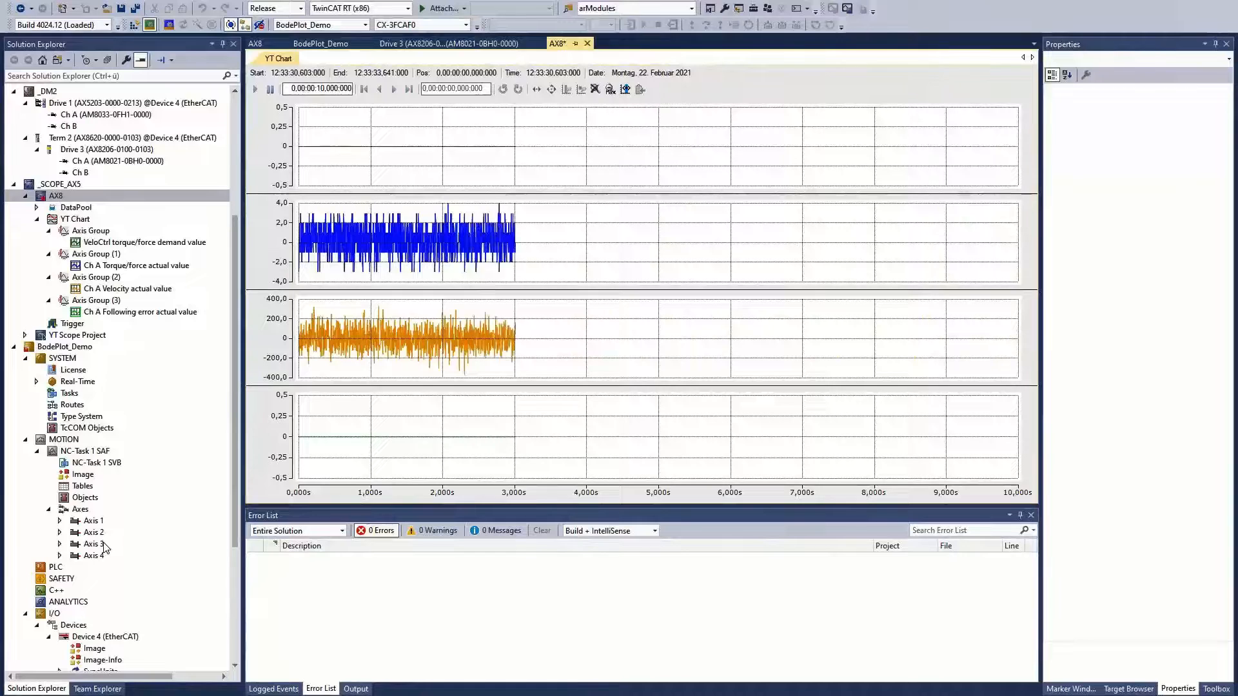
{"action": "left_click", "coordinate": [94, 544]}
{"action": "left_click", "coordinate": [527, 165]}
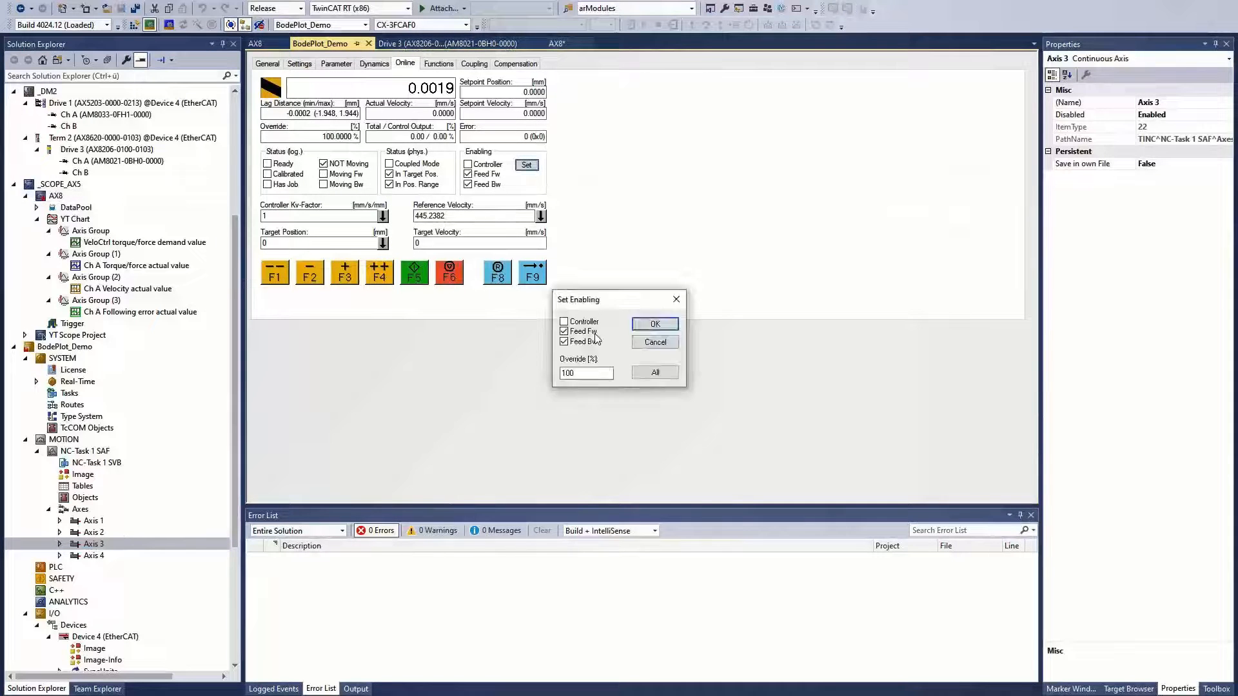
{"action": "left_click", "coordinate": [652, 374]}
- Start Axis 3's reversing sequence between 0 and 400 mm at 200 mm/s and view the motion in the AX8 scope chart
{"action": "left_click", "coordinate": [442, 66]}
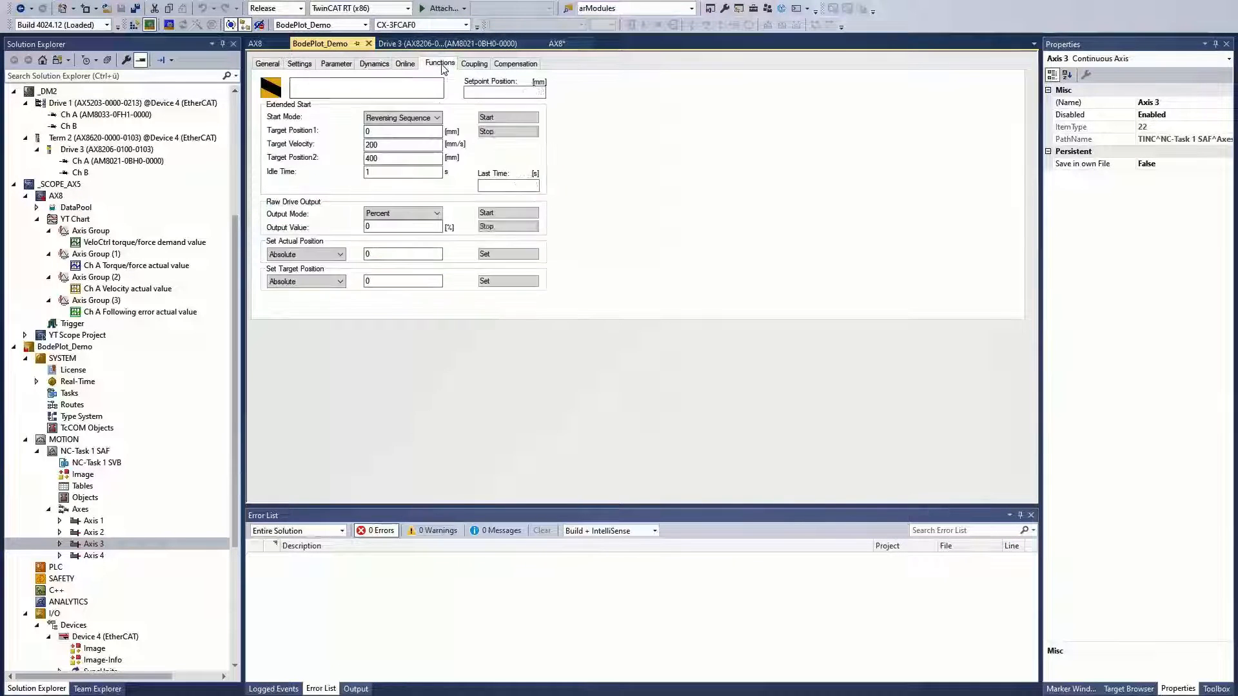
{"action": "left_click", "coordinate": [498, 118]}
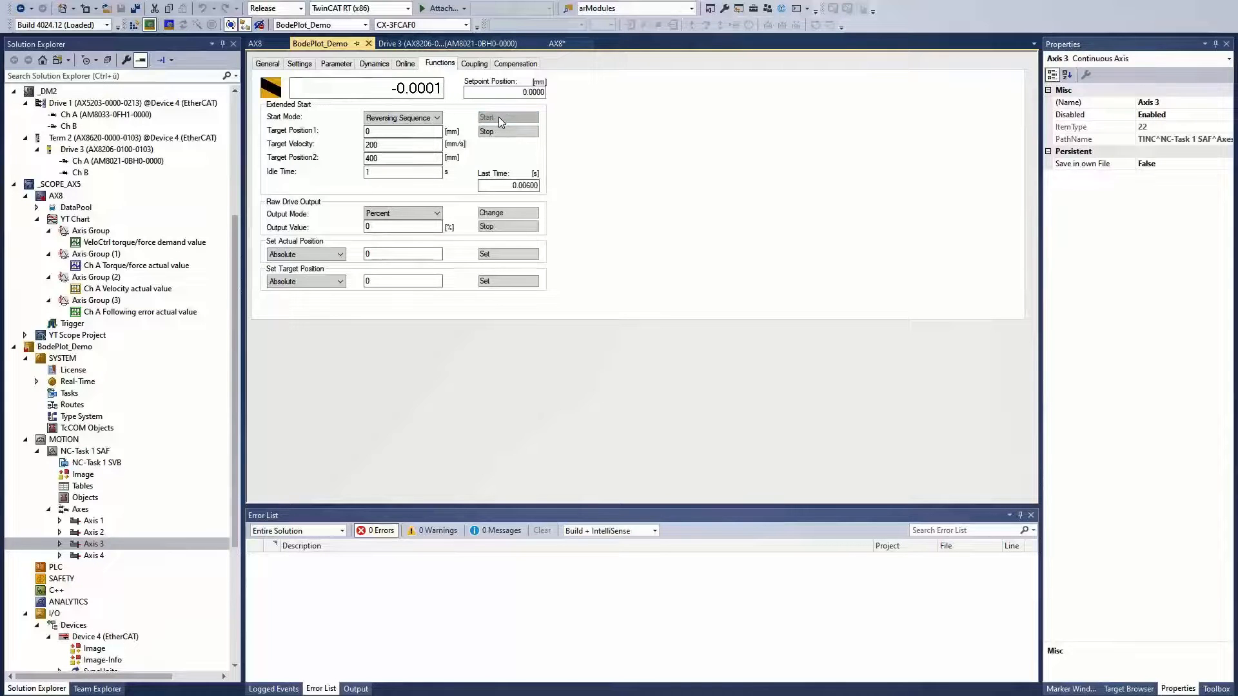
{"action": "left_click", "coordinate": [558, 44]}
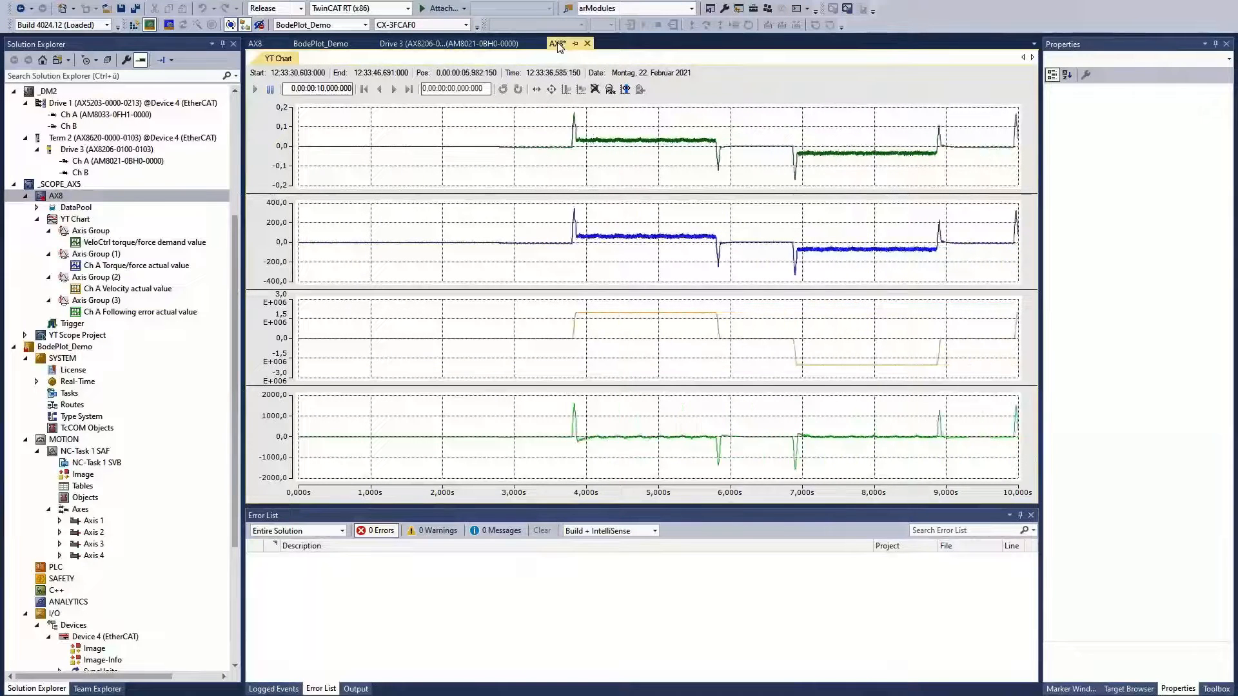
- Try a velocity controller Kp of 0.0065 on Drive 3 and compare the axis response in the AX8 scope chart
{"action": "left_click", "coordinate": [438, 44]}
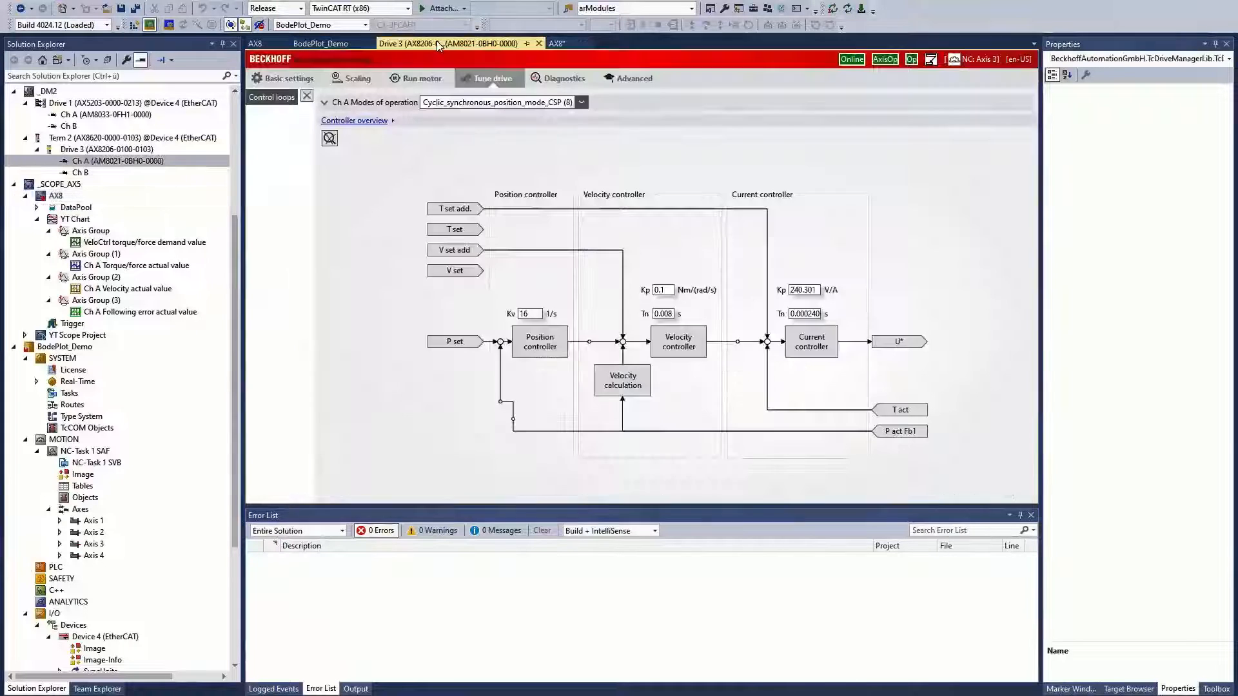
{"action": "double_click", "coordinate": [667, 290]}
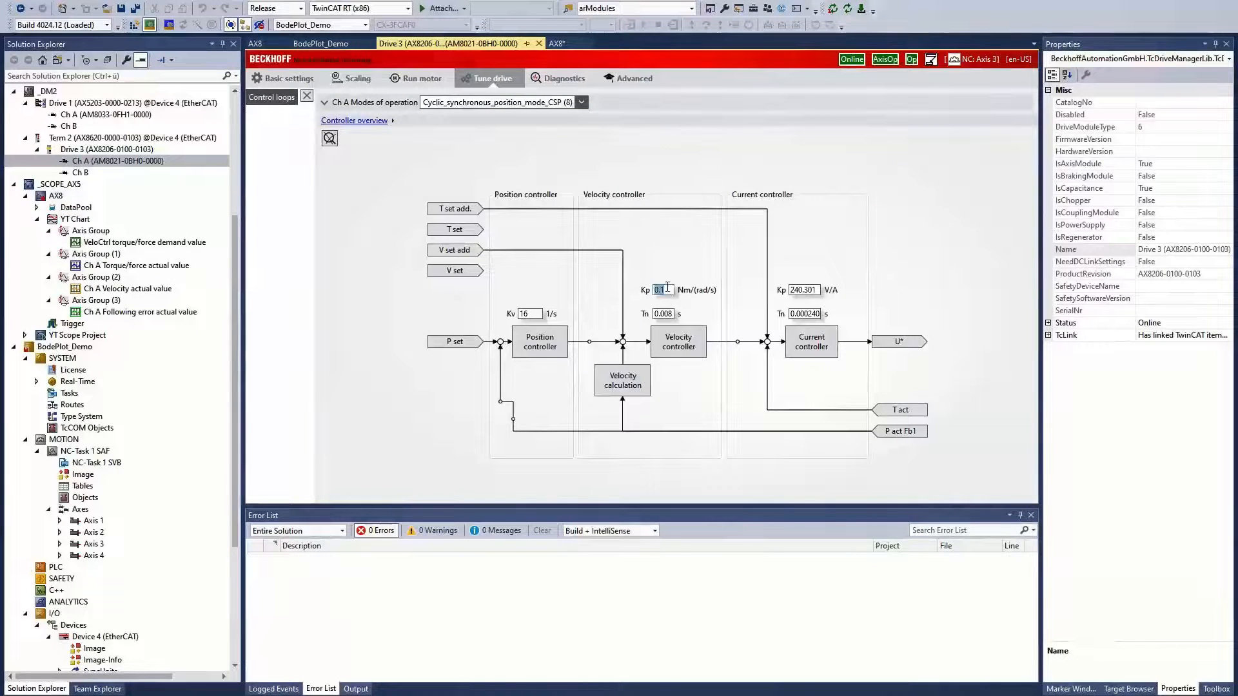
{"action": "type", "text": "0.0065"}
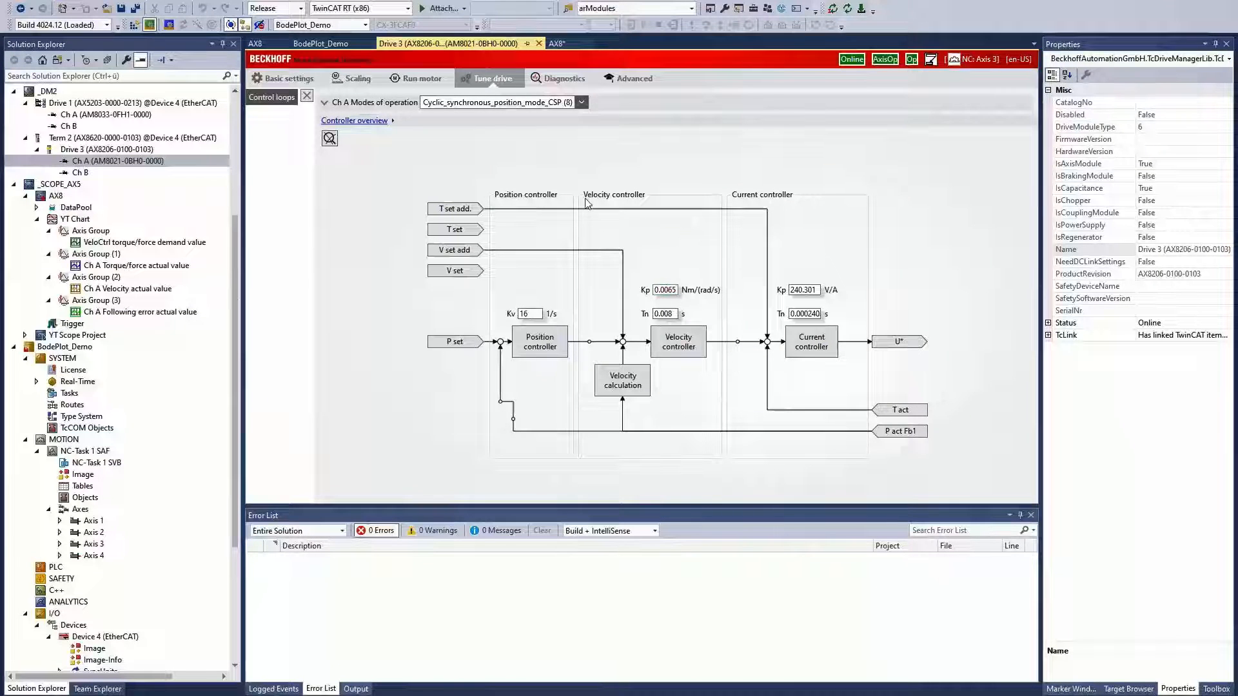
{"action": "left_click", "coordinate": [559, 43]}
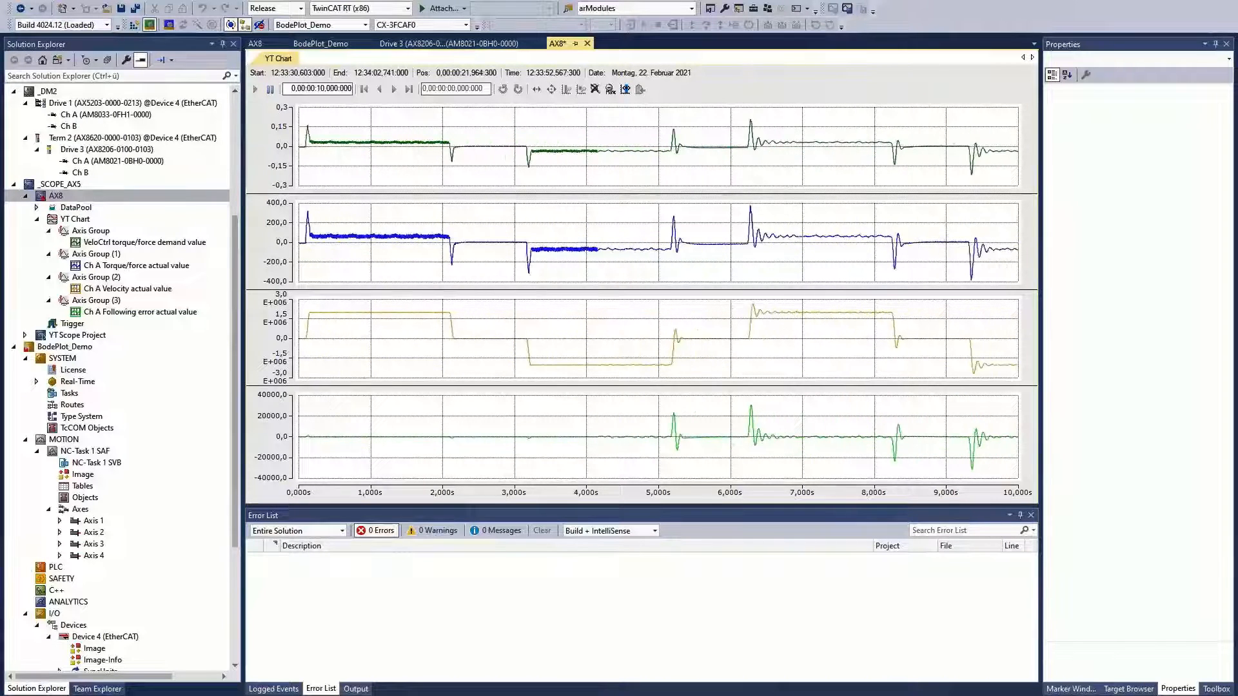
- Set Drive 3's velocity controller Kp back to 0.1 and check the axis response in the AX8 scope chart
{"action": "left_click", "coordinate": [442, 43]}
{"action": "double_click", "coordinate": [666, 290]}
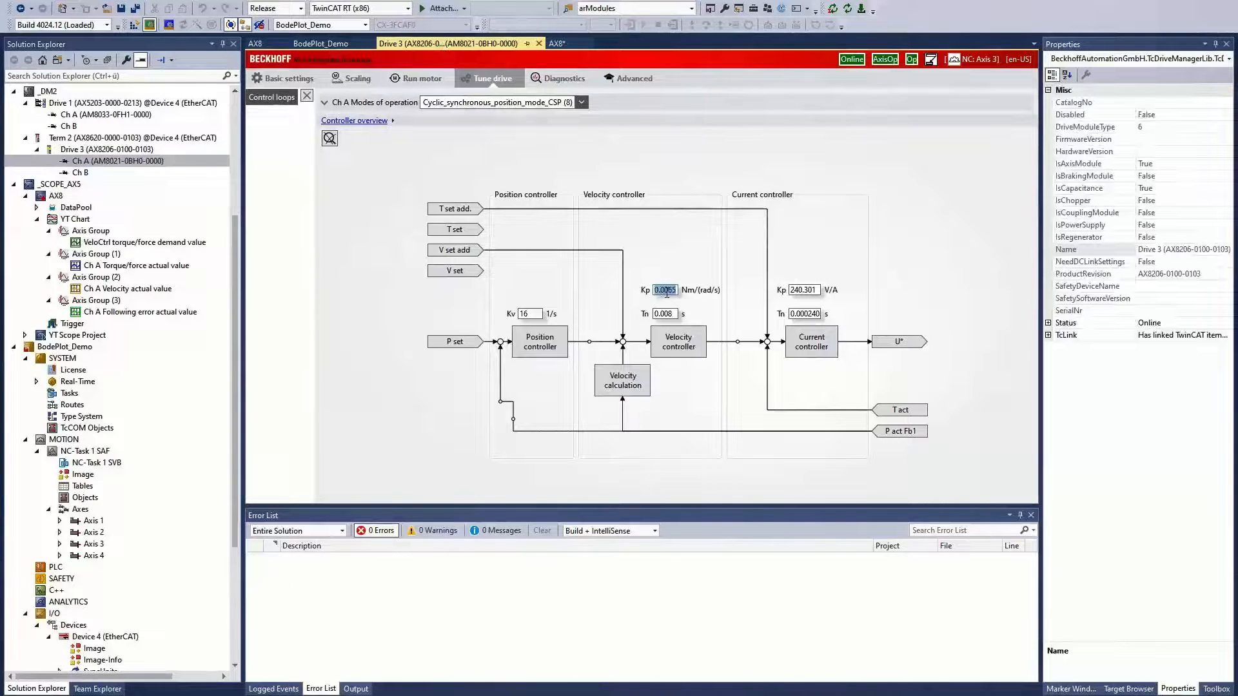
{"action": "type", "text": "0.1"}
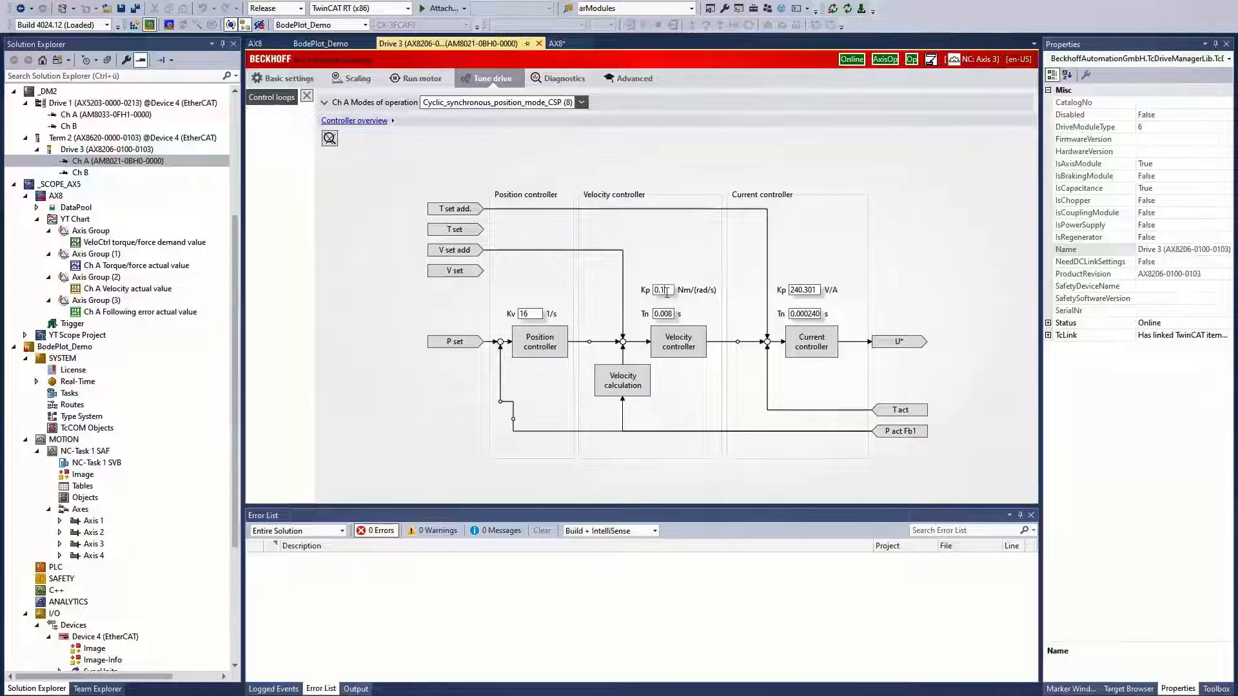
{"action": "left_click", "coordinate": [561, 44]}
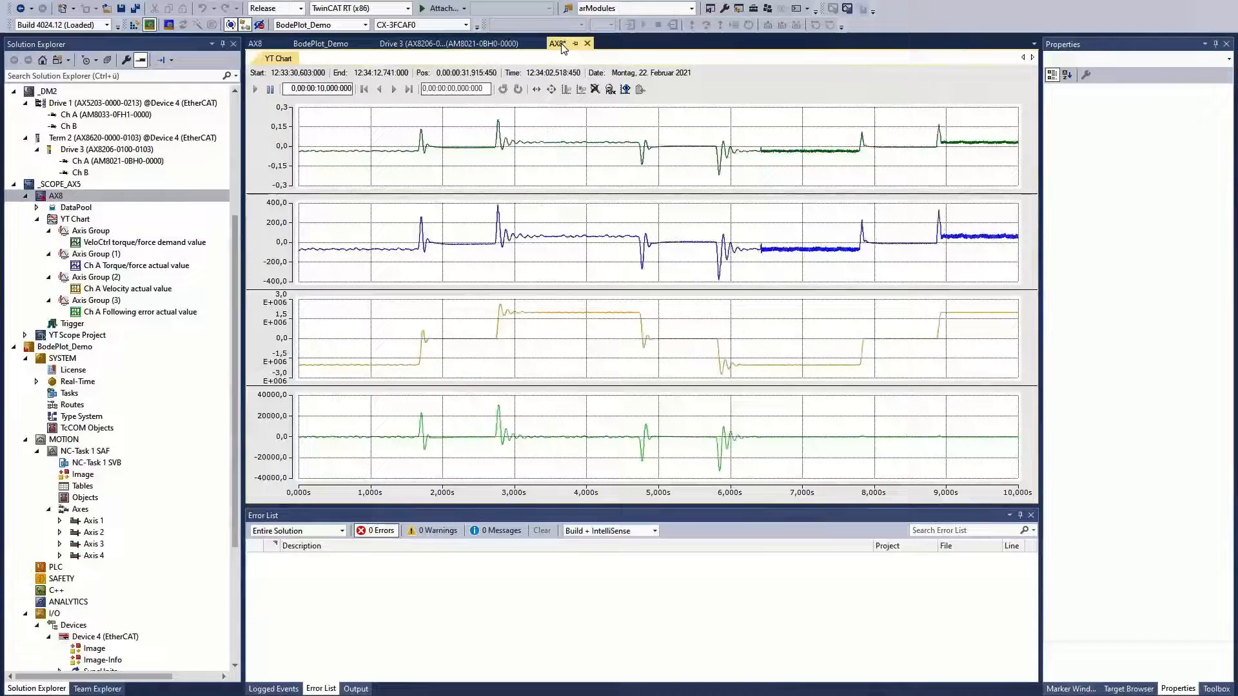
- Set the feed forward acceleration gain K in Drive 3's position controller to 1 and view the following error in the AX8 scope chart
{"action": "left_click", "coordinate": [476, 43]}
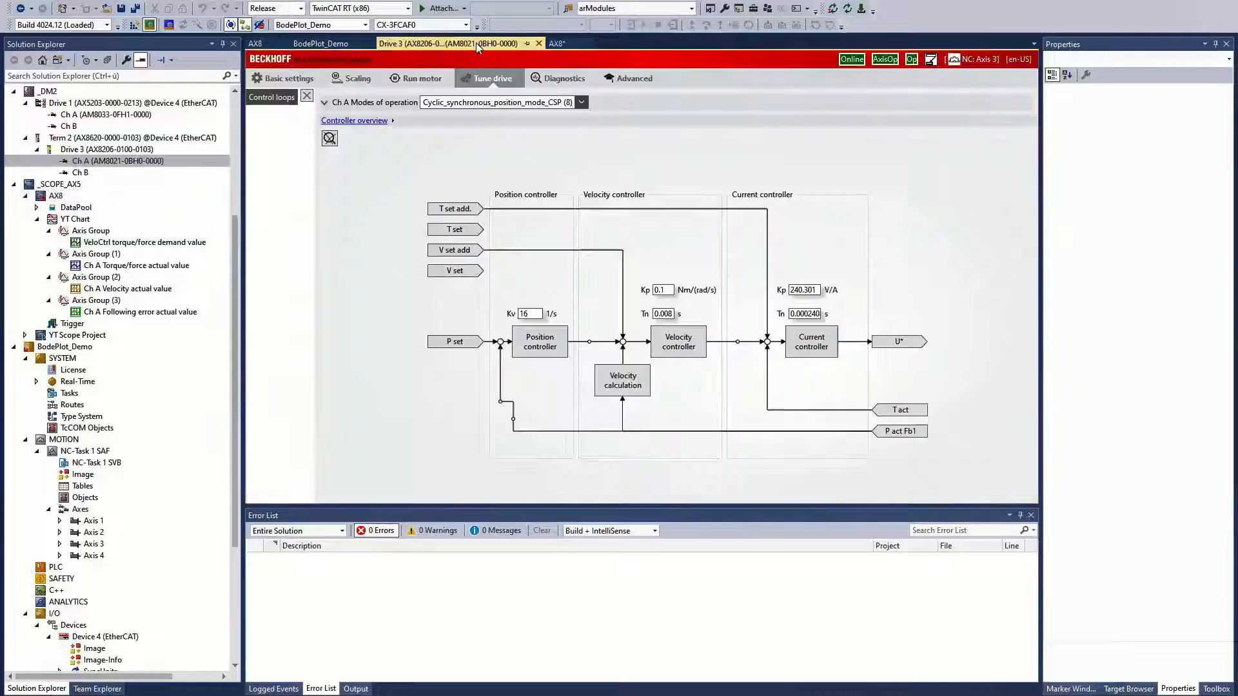
{"action": "left_click", "coordinate": [540, 342]}
{"action": "double_click", "coordinate": [732, 194]}
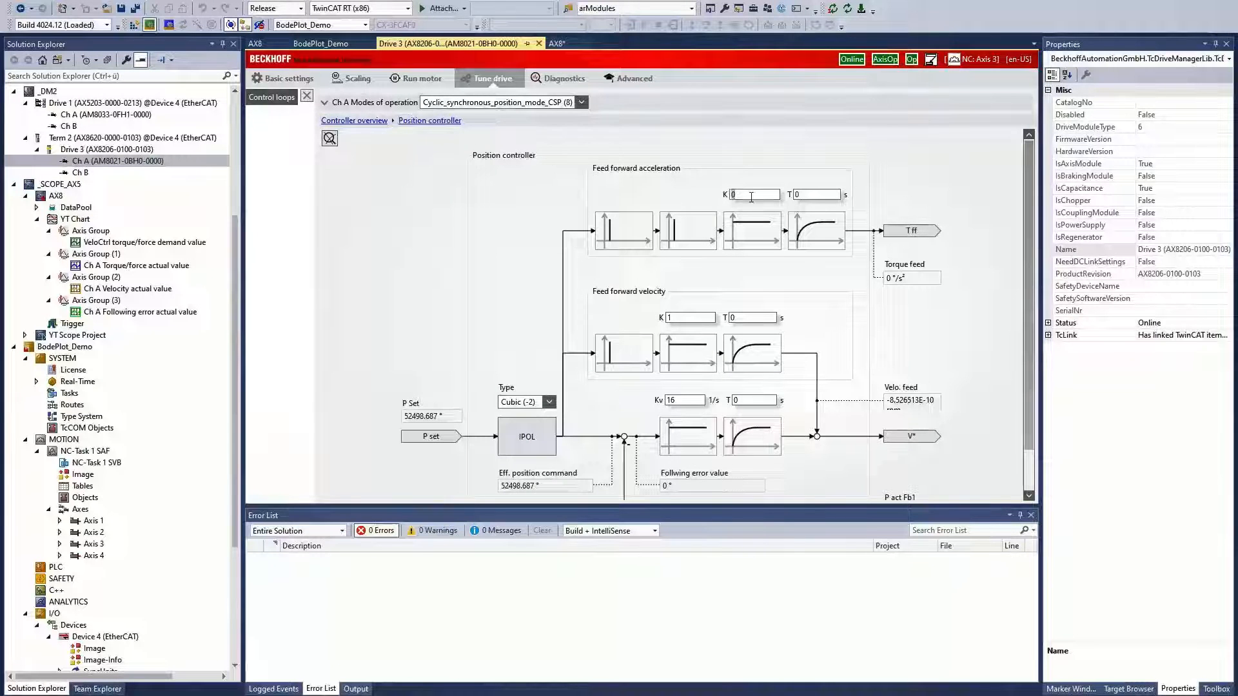
{"action": "type", "text": "1"}
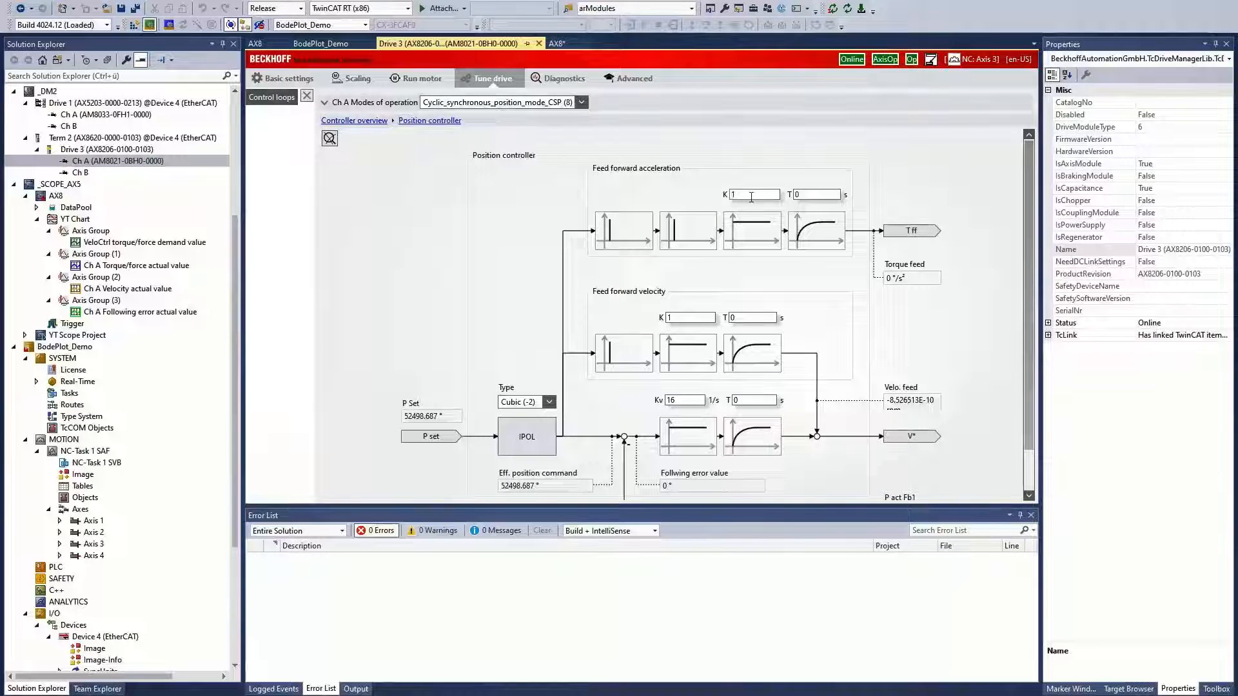
{"action": "left_click", "coordinate": [558, 43]}
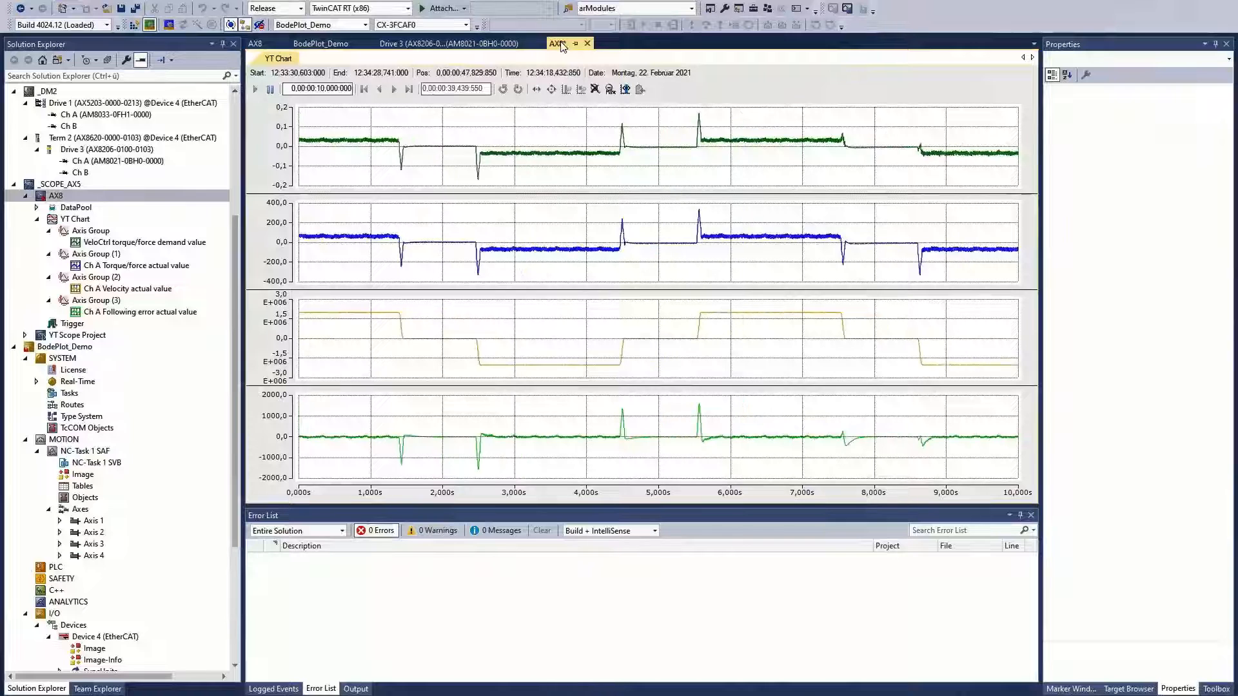